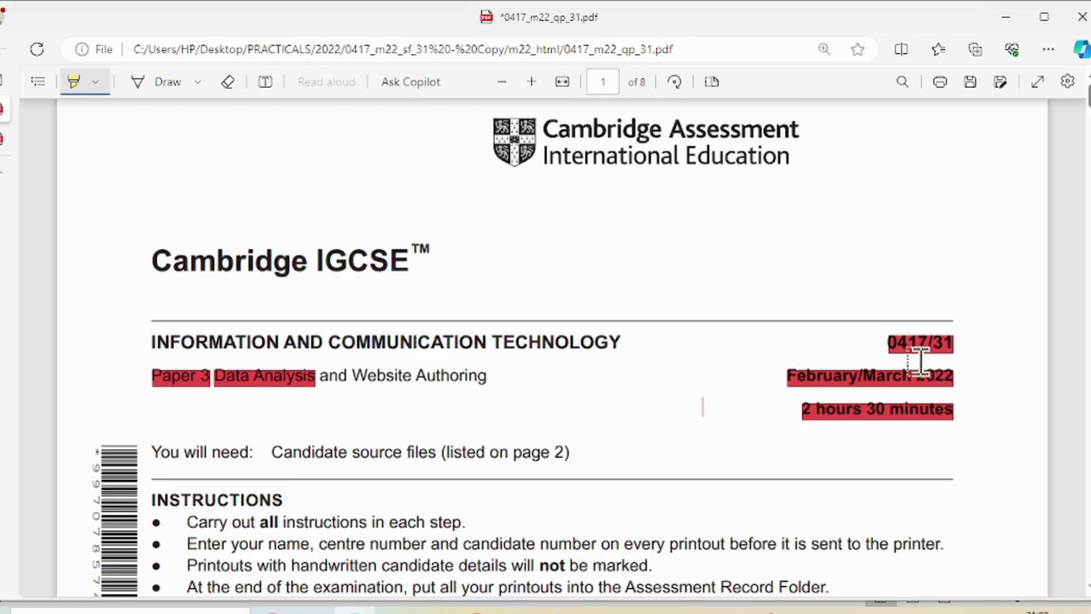
# Highlight the opening instructions of question 21 on page 7 in yellow, from "Place a formula in cell B6" to "displayed in the cell".
pyautogui.scroll(-10, 752, 356)
pyautogui.scroll(-20, 750, 351)
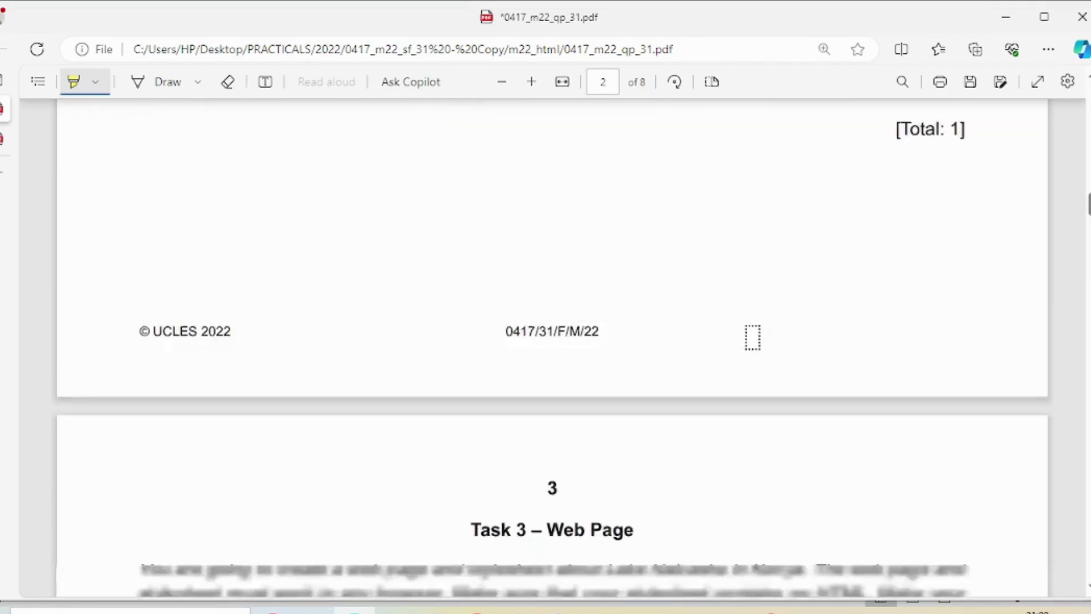
pyautogui.scroll(-20, 775, 312)
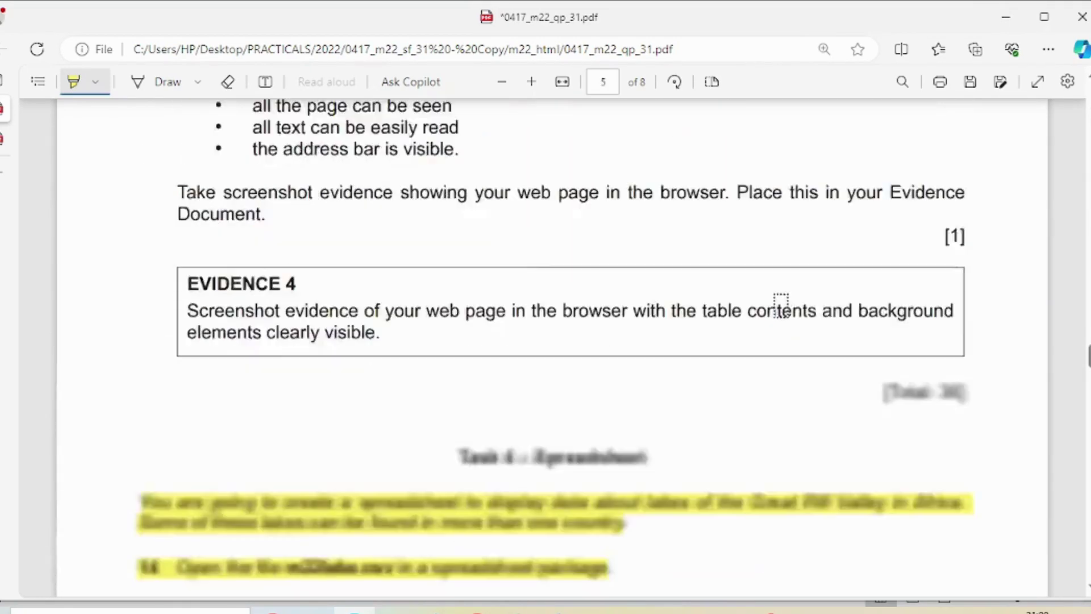
pyautogui.scroll(-15, 767, 316)
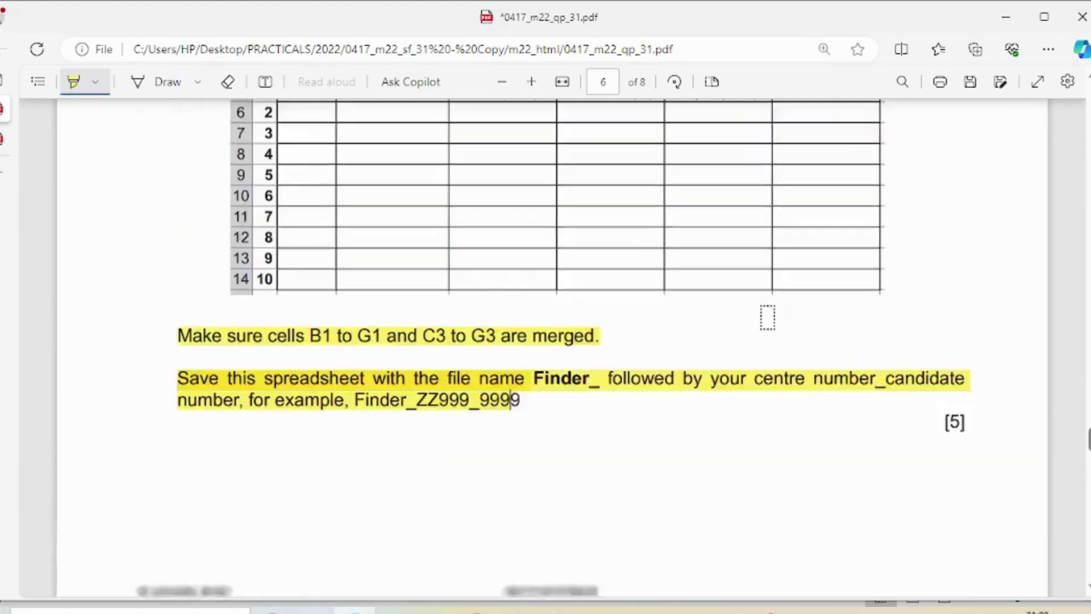
pyautogui.scroll(5, 768, 324)
pyautogui.scroll(-4, 769, 324)
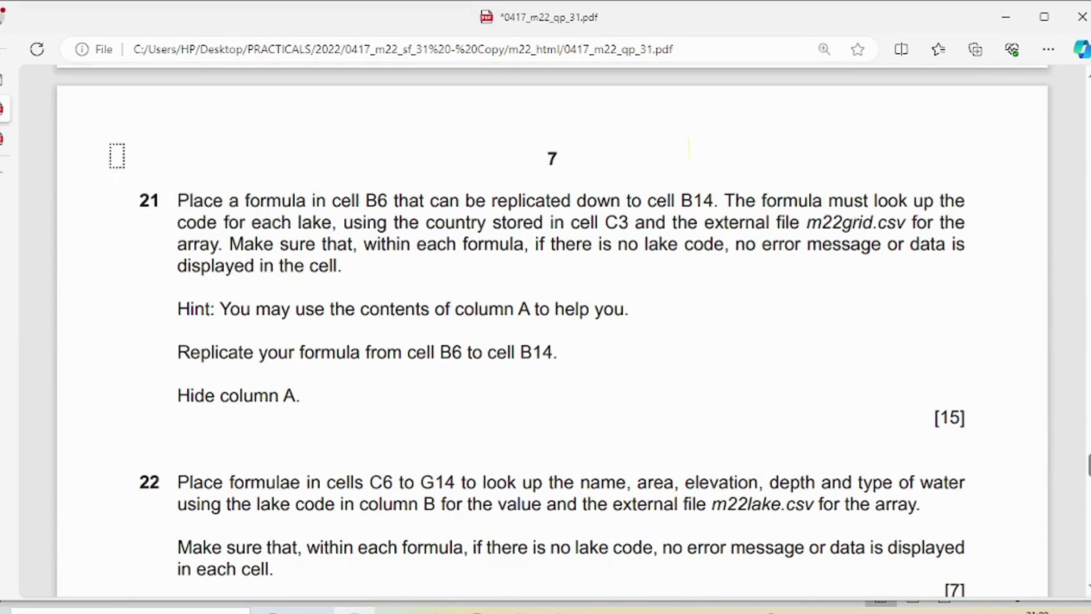
pyautogui.moveTo(141, 197)
pyautogui.mouseDown()
pyautogui.moveTo(190, 209)
pyautogui.moveTo(443, 216)
pyautogui.moveTo(497, 202)
pyautogui.moveTo(715, 202)
pyautogui.mouseUp()
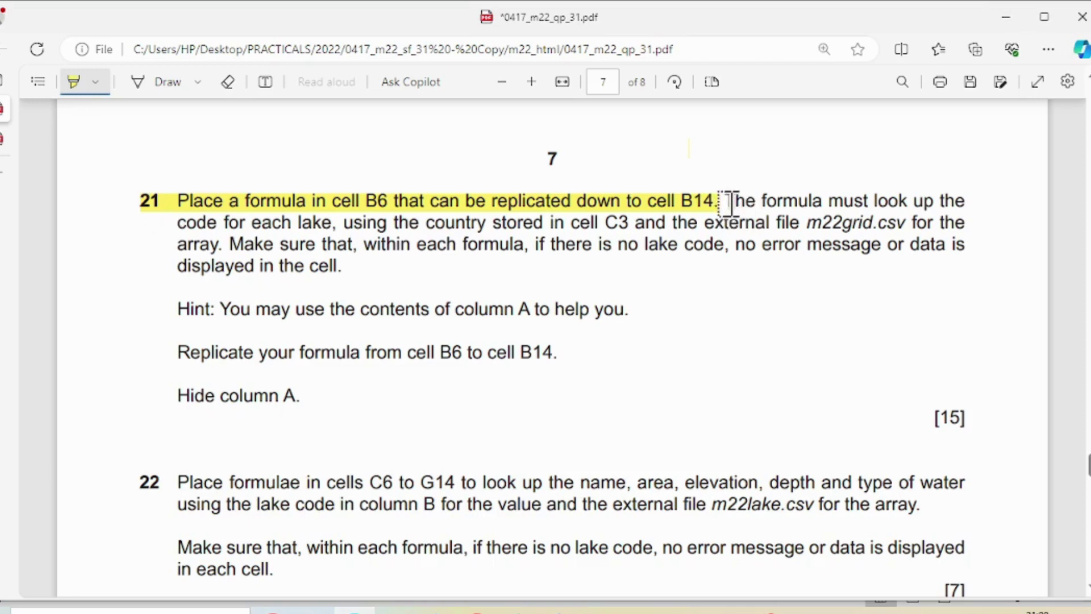
pyautogui.moveTo(729, 203)
pyautogui.mouseDown()
pyautogui.moveTo(723, 237)
pyautogui.moveTo(253, 253)
pyautogui.moveTo(451, 254)
pyautogui.moveTo(331, 270)
pyautogui.moveTo(514, 251)
pyautogui.moveTo(726, 204)
pyautogui.moveTo(733, 223)
pyautogui.moveTo(333, 272)
pyautogui.moveTo(343, 268)
pyautogui.mouseUp()
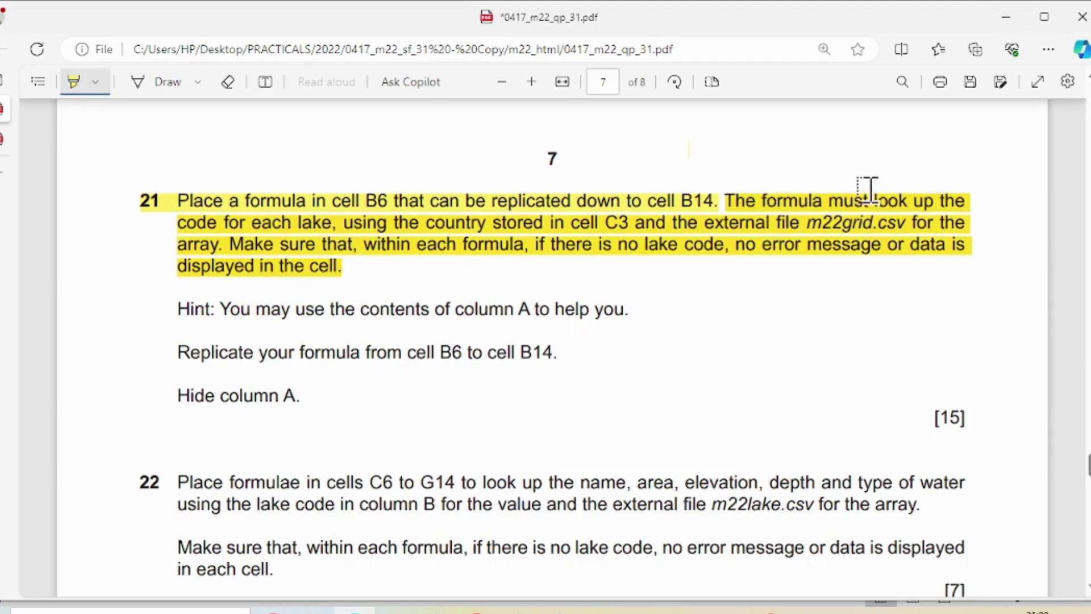
# Add yellow emphasis to key phrases of question 21, including "look up" and "country", and highlight the column A hint.
pyautogui.moveTo(872, 202); pyautogui.dragTo(934, 202)
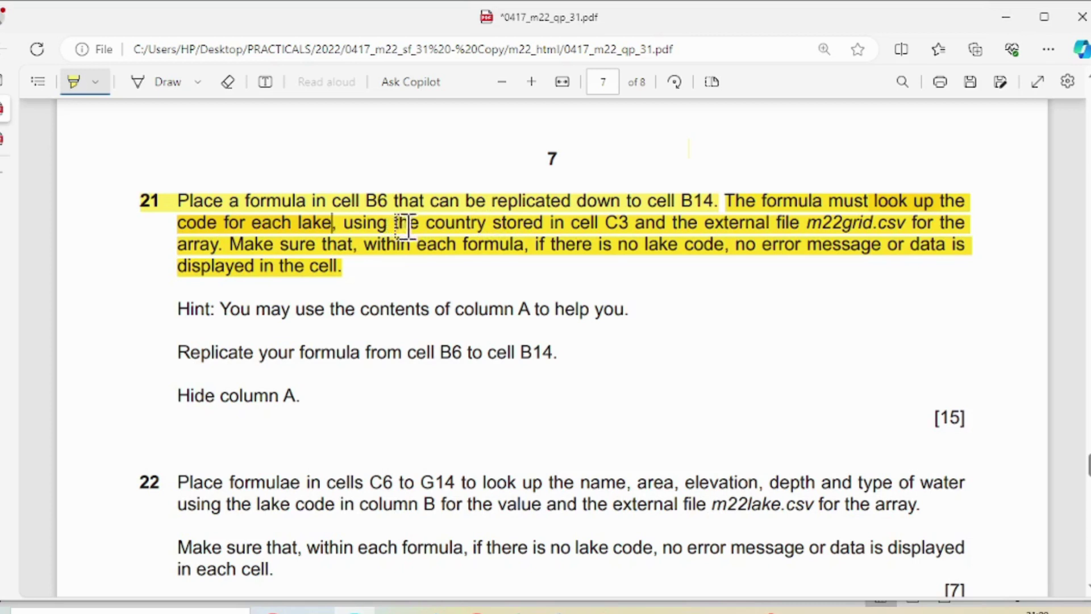
pyautogui.click(482, 223)
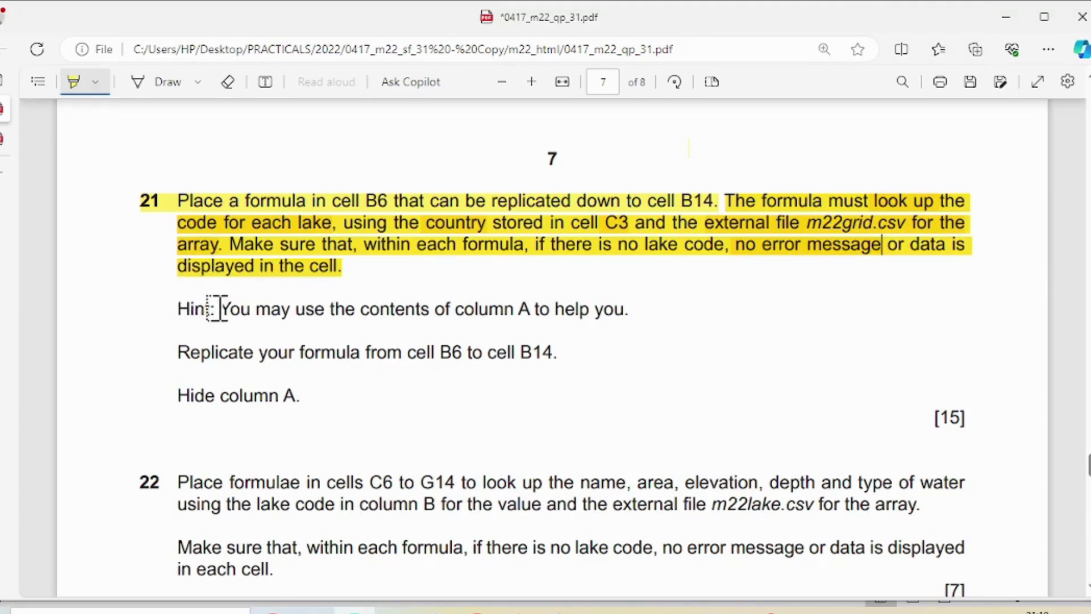
pyautogui.moveTo(222, 309); pyautogui.dragTo(604, 311)
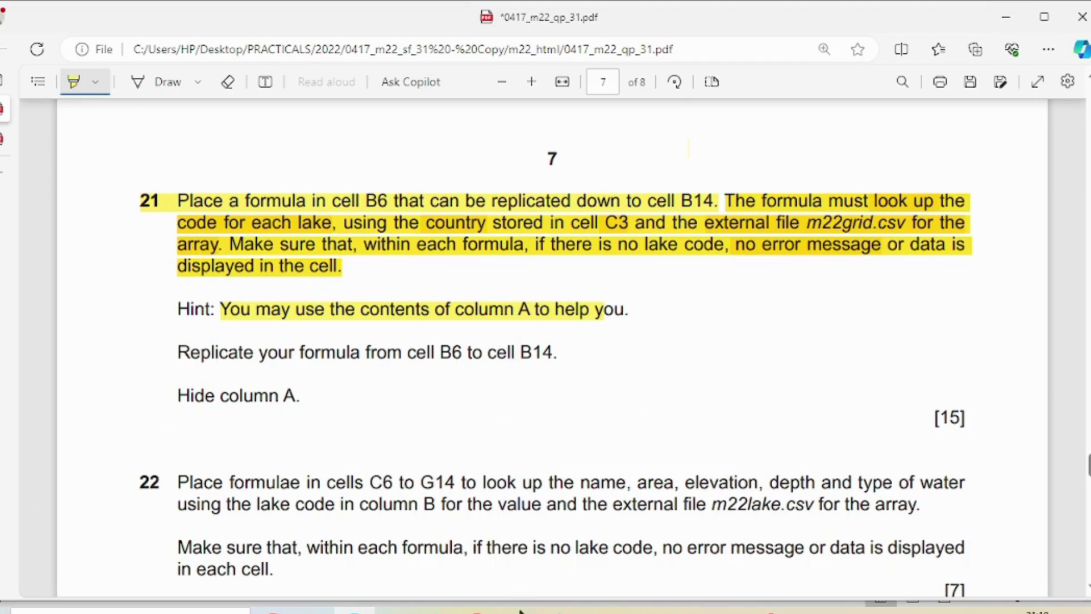
# Switch to the Finder workbook in Excel and check the country cell C3 and the first code cell B6.
pyautogui.moveTo(592, 599)
pyautogui.click(546, 531)
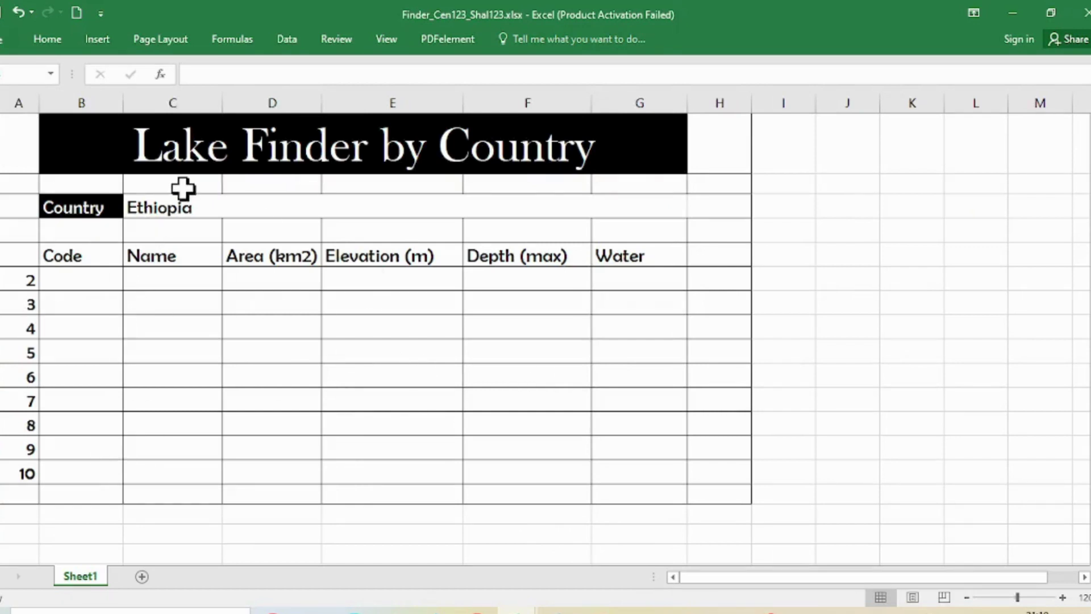
pyautogui.click(168, 200)
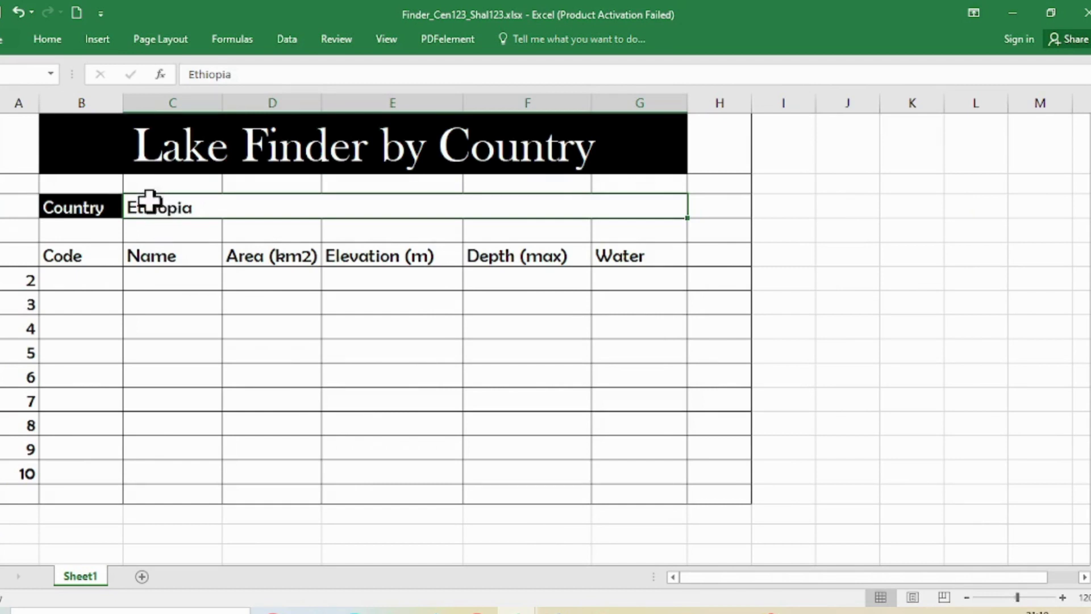
pyautogui.click(76, 279)
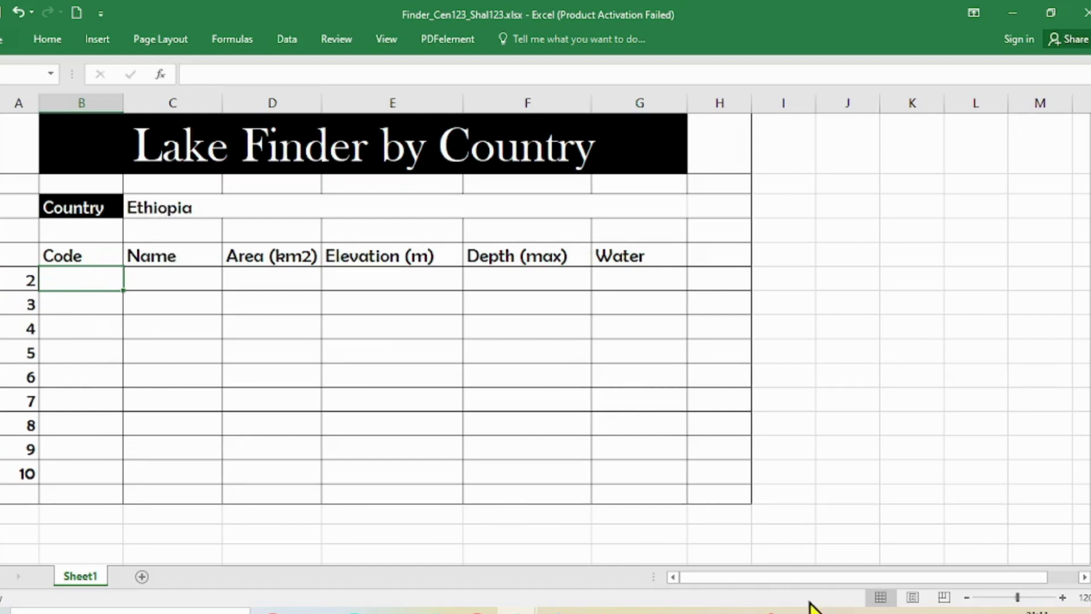
# Switch to the m22grid.csv workbook and enlarge the font of the country and code table to 16.
pyautogui.click(544, 611)
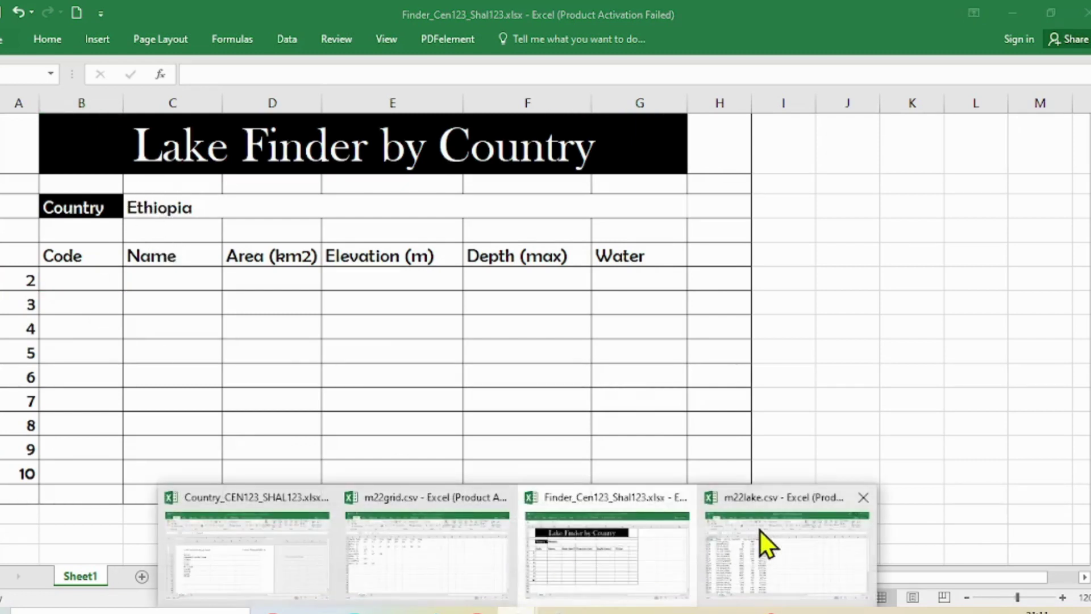
pyautogui.click(432, 522)
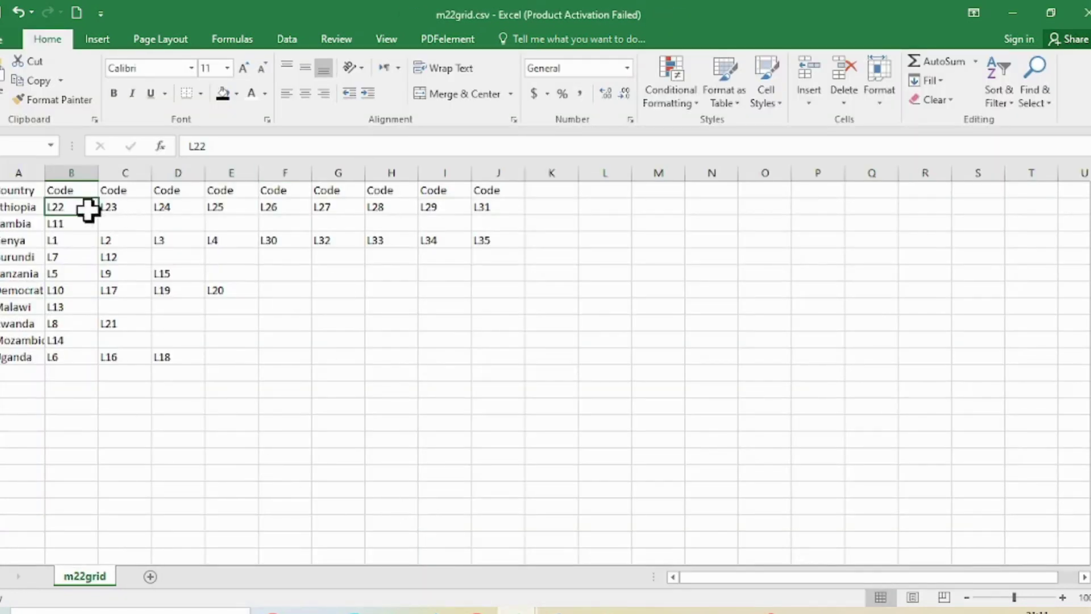
pyautogui.moveTo(20, 186); pyautogui.dragTo(492, 369)
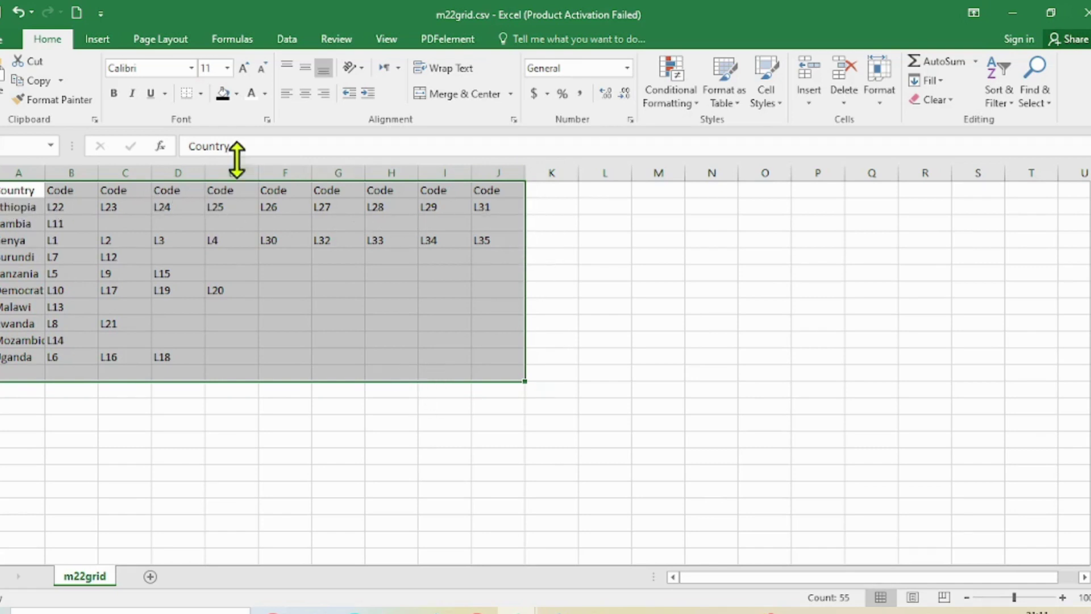
pyautogui.click(243, 67)
pyautogui.click(243, 68)
pyautogui.click(243, 67)
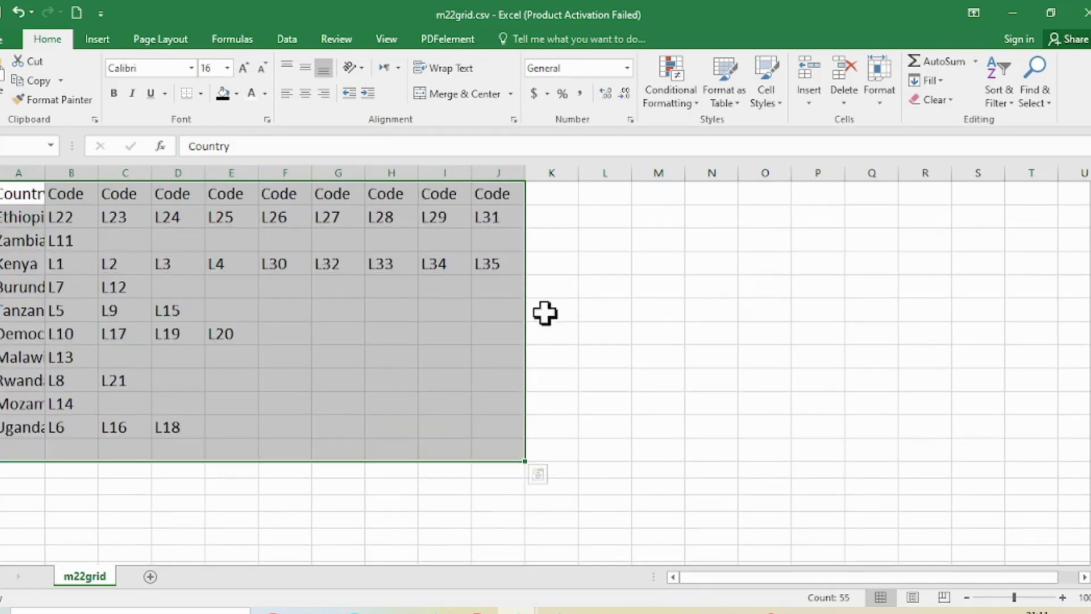
# Widen columns A, B, C, H and J of the m22grid sheet.
pyautogui.moveTo(47, 178); pyautogui.dragTo(316, 173)
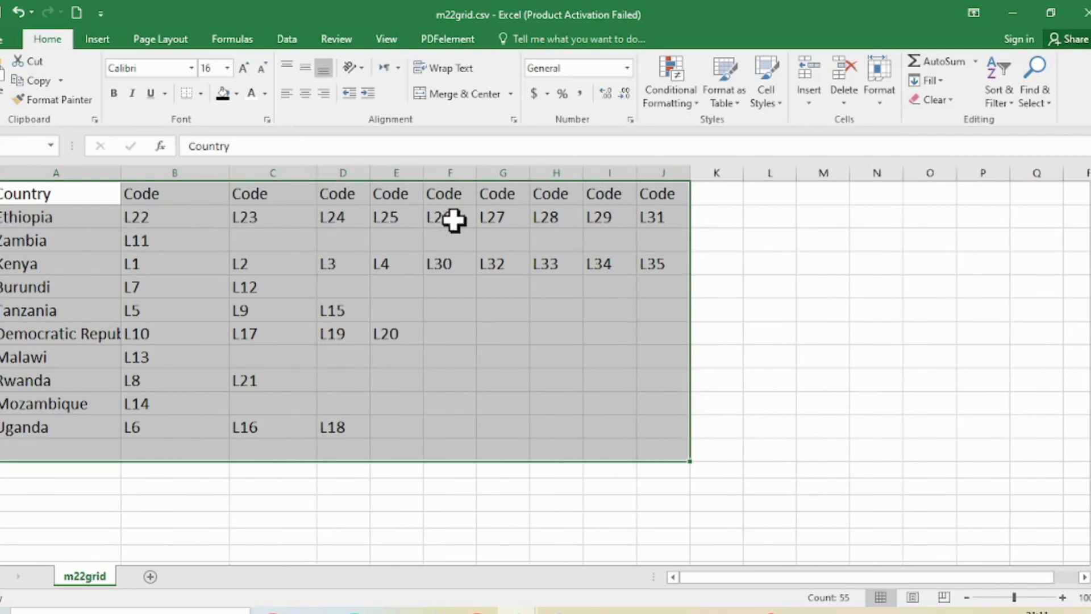
pyautogui.moveTo(691, 174); pyautogui.dragTo(718, 174)
pyautogui.moveTo(582, 174); pyautogui.dragTo(596, 176)
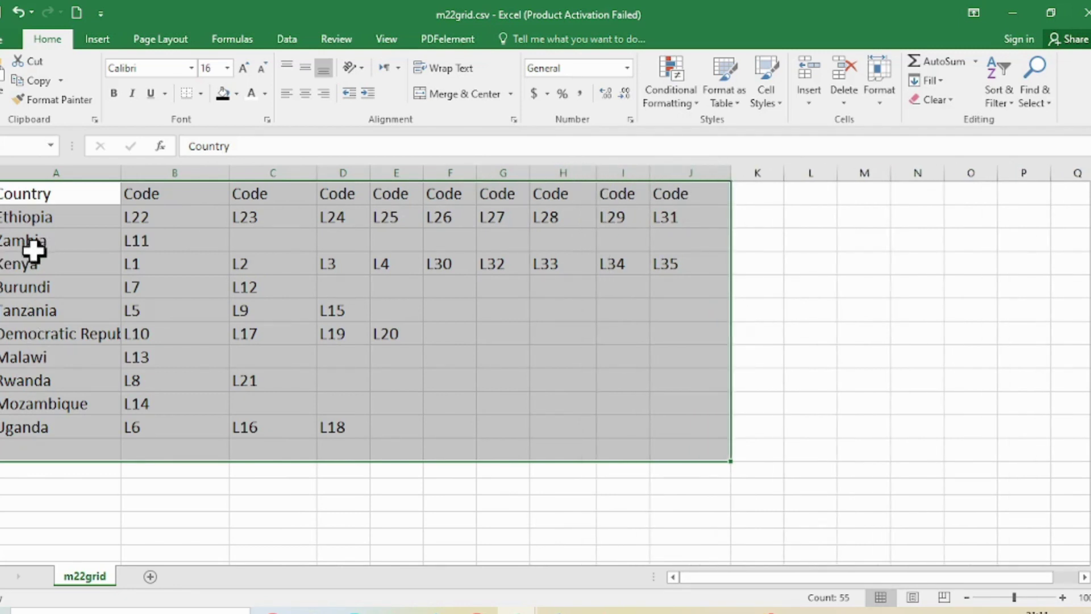
# Examine the Zambia and Ethiopia entries in the m22grid lookup table and return to the Finder workbook.
pyautogui.click(151, 240)
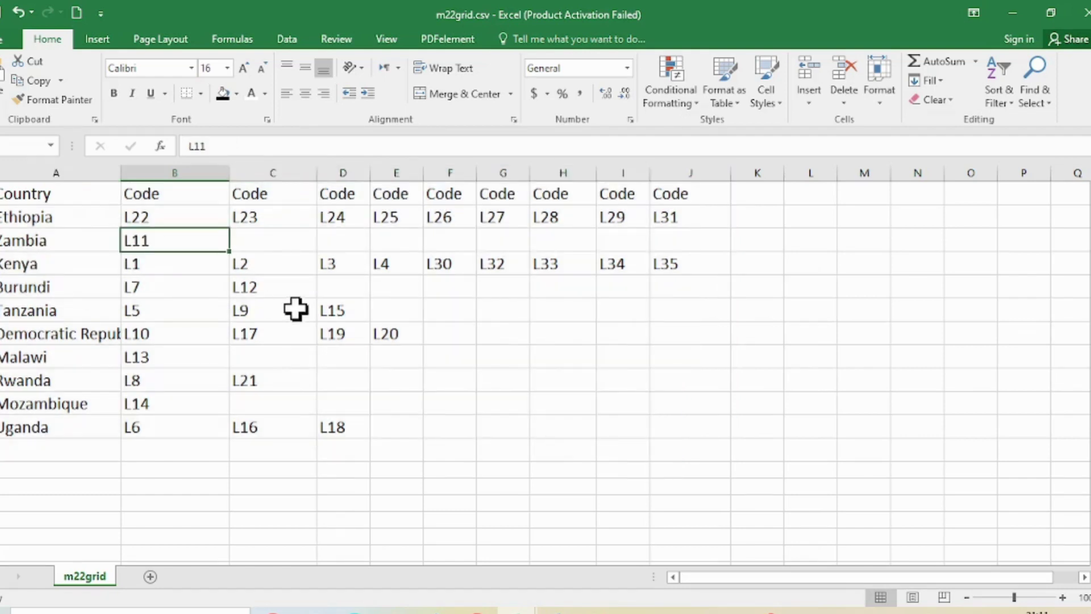
pyautogui.click(30, 216)
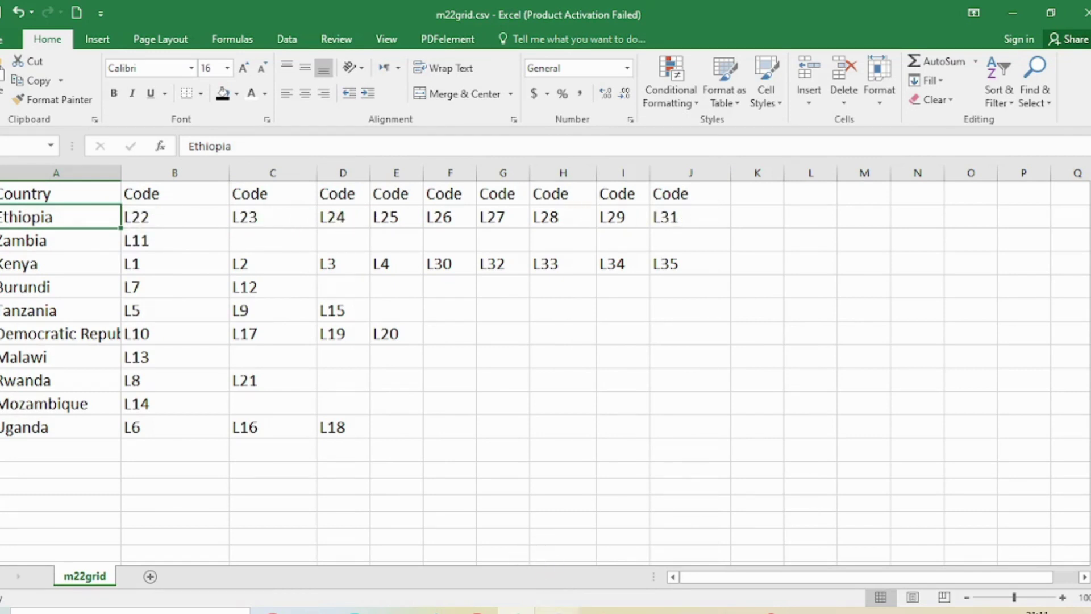
pyautogui.moveTo(558, 610)
pyautogui.click(654, 573)
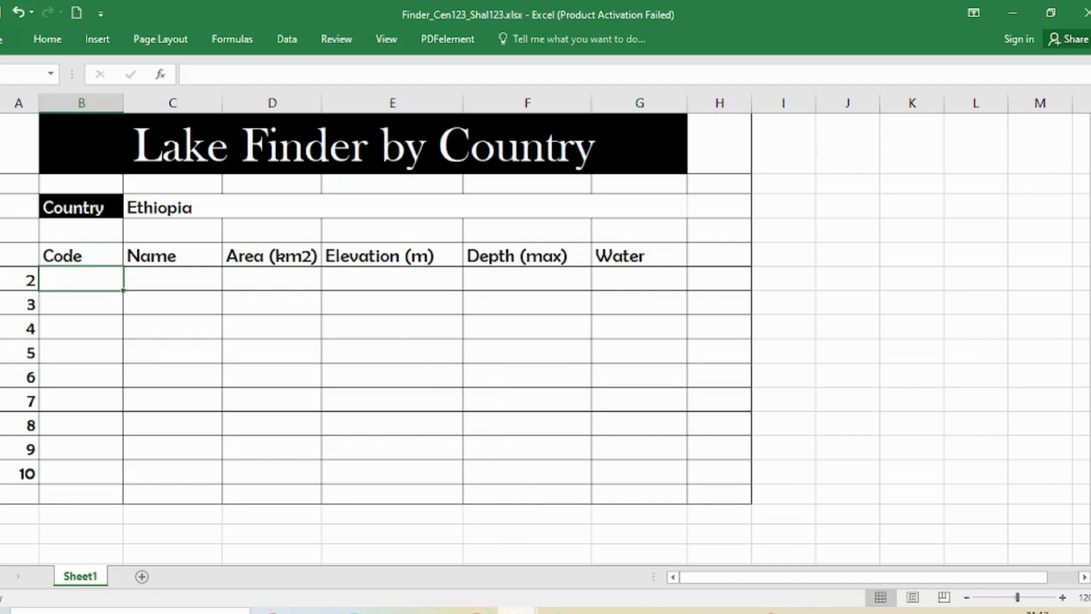
# Switch to the question paper PDF and highlight "if there is no lake code" and "look up" in question 21 in red.
pyautogui.hotkey('alt', 'Tab')
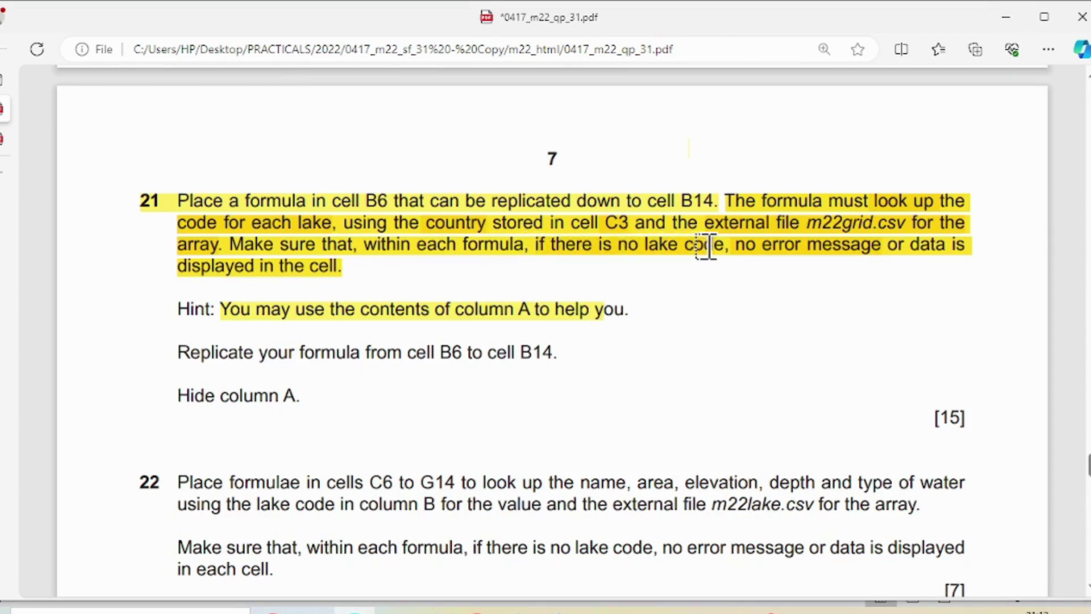
pyautogui.moveTo(20, 114)
pyautogui.click(93, 81)
pyautogui.moveTo(531, 244); pyautogui.dragTo(725, 244)
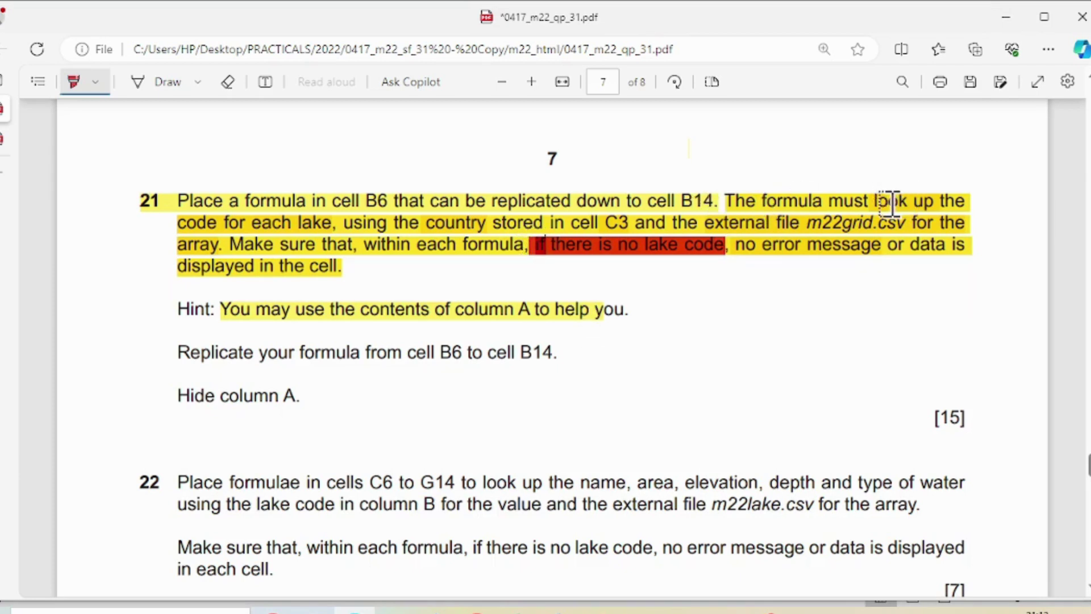
pyautogui.moveTo(870, 202); pyautogui.dragTo(940, 202)
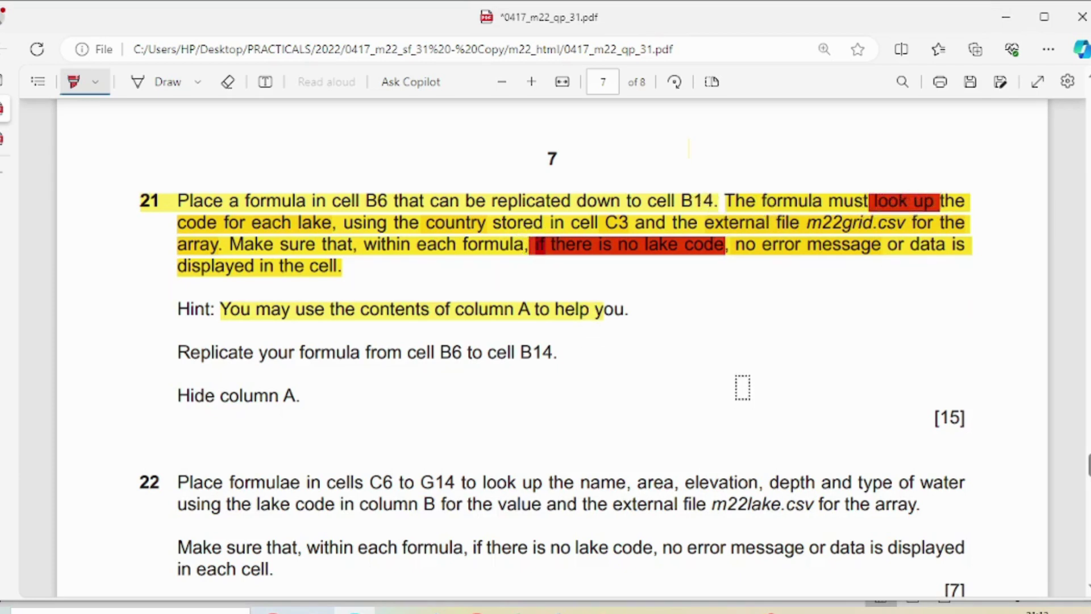
# Switch to the Finder workbook and begin a formula in cell B6 with a VLOOKUP nested in an IF: =IF(VLOOKUP(.
pyautogui.moveTo(613, 608)
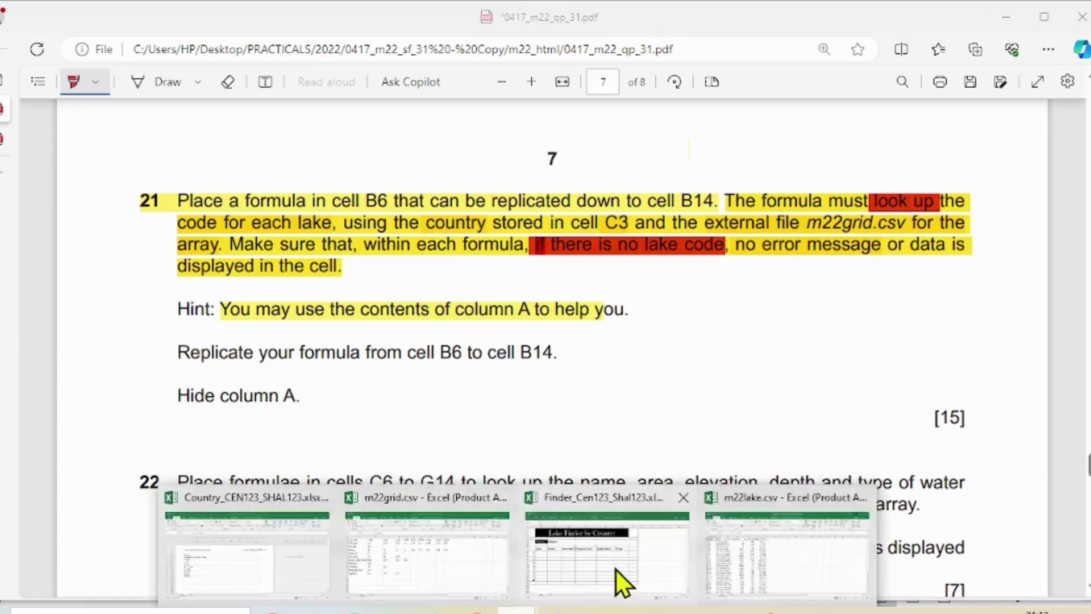
pyautogui.click(613, 574)
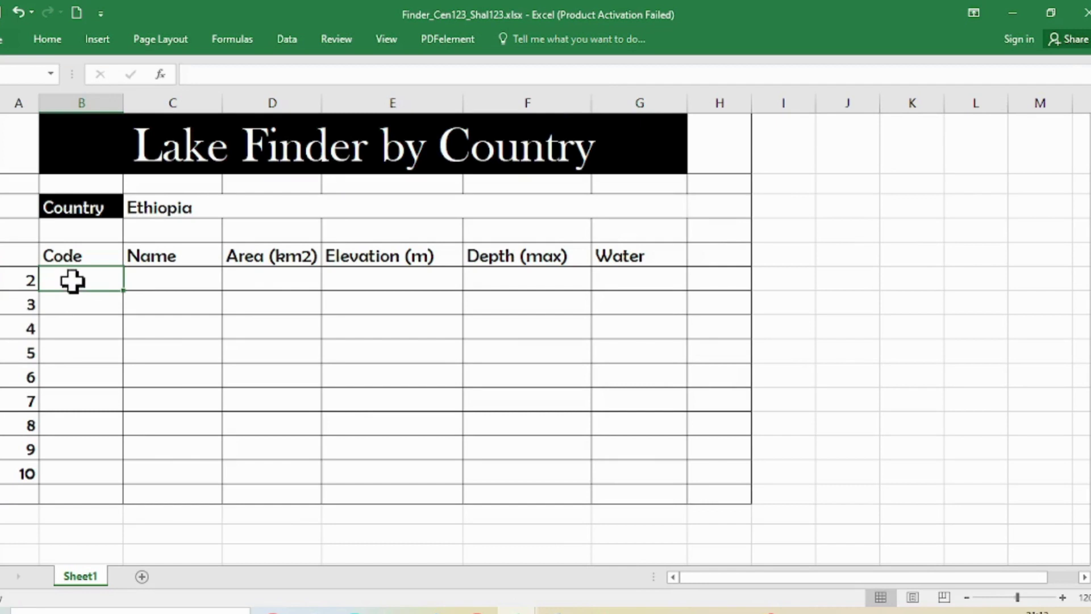
pyautogui.write('=')
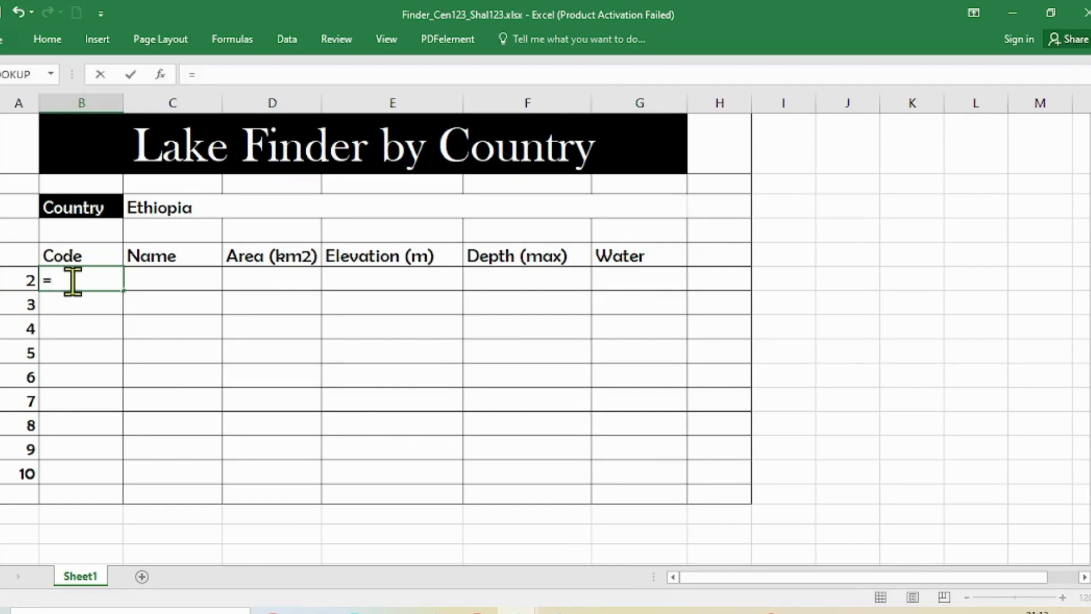
pyautogui.write('IF')
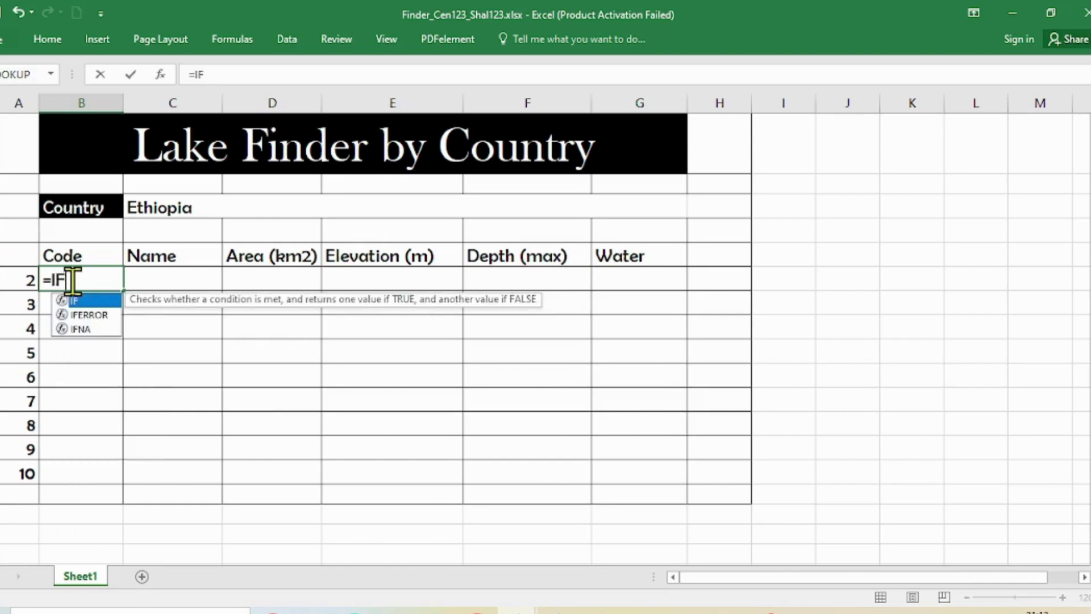
pyautogui.write('(')
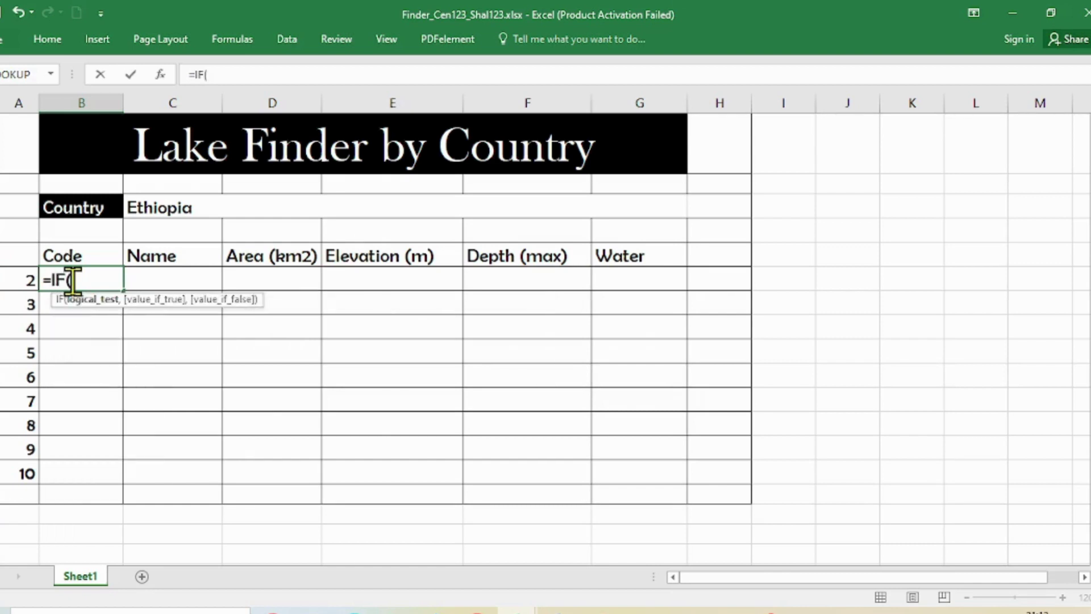
pyautogui.write('V')
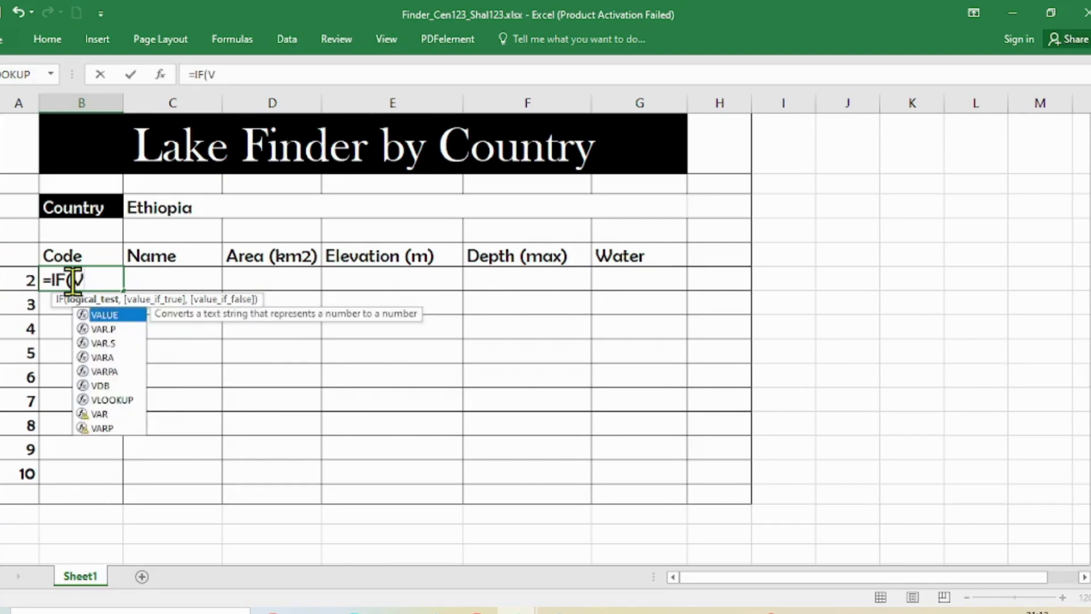
pyautogui.write('LOO')
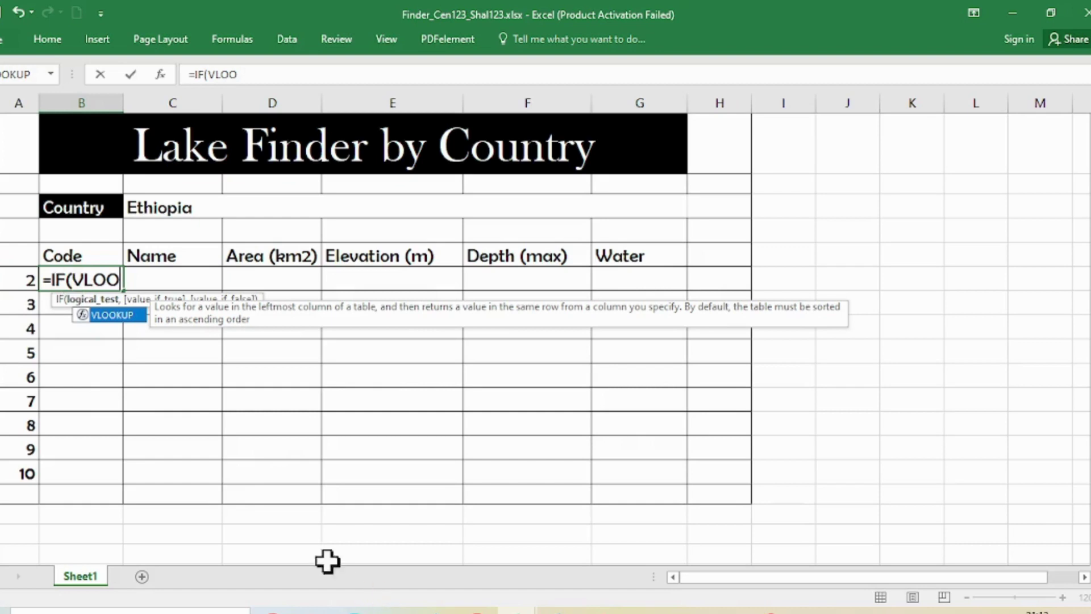
pyautogui.doubleClick(121, 316)
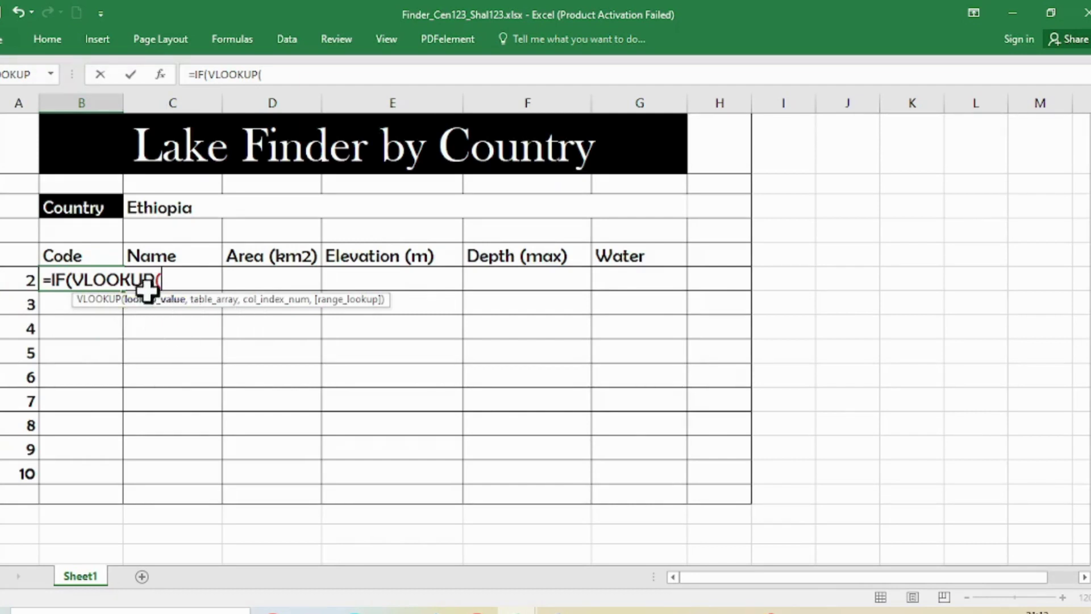
# Supply country cell C3 as the VLOOKUP lookup value, as the absolute reference $C$3, followed by a comma.
pyautogui.click(161, 209)
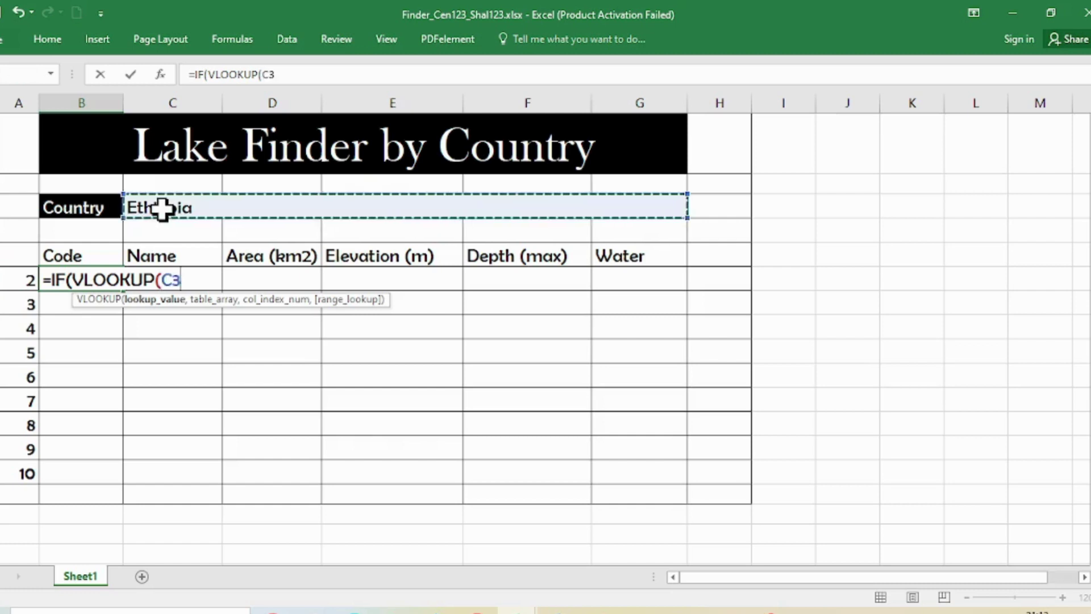
pyautogui.click(159, 278)
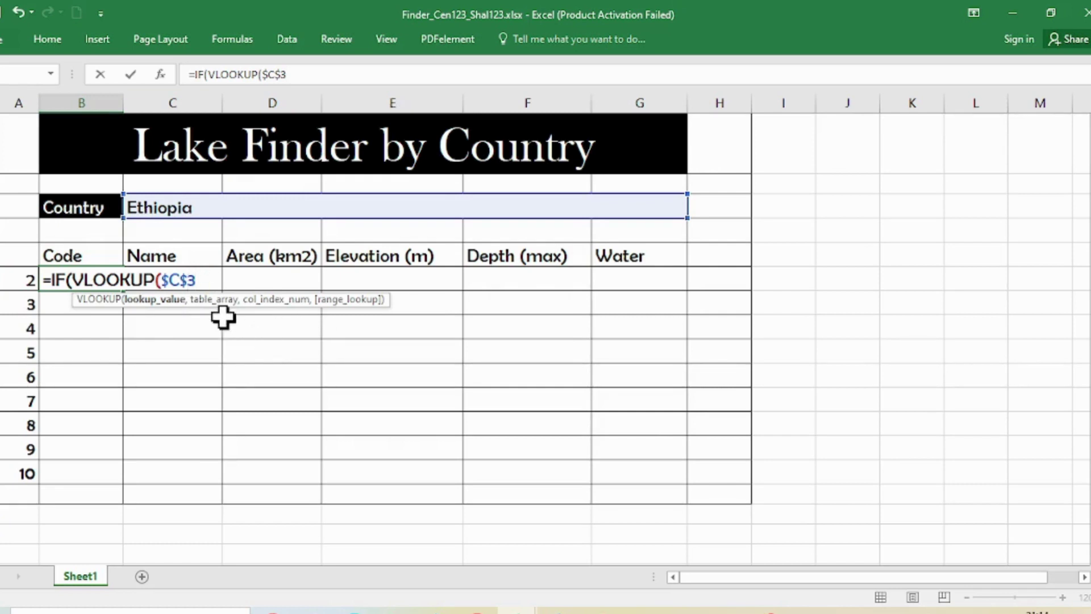
pyautogui.write(',')
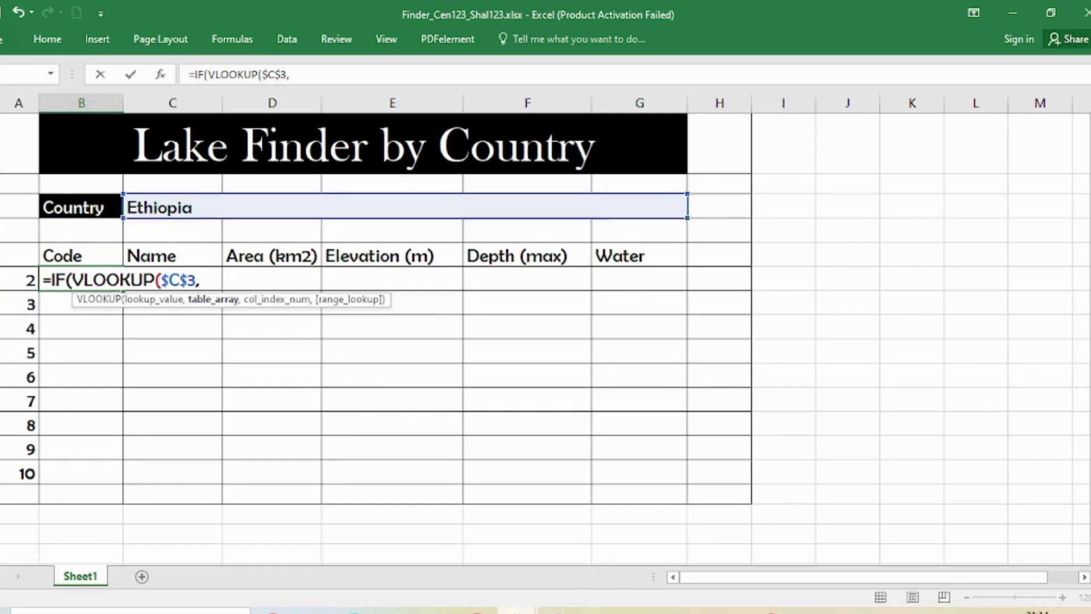
# Supply the range A2:J11 of m22grid.csv as the VLOOKUP table array in the Finder workbook's formula, followed by a comma.
pyautogui.click(516, 609)
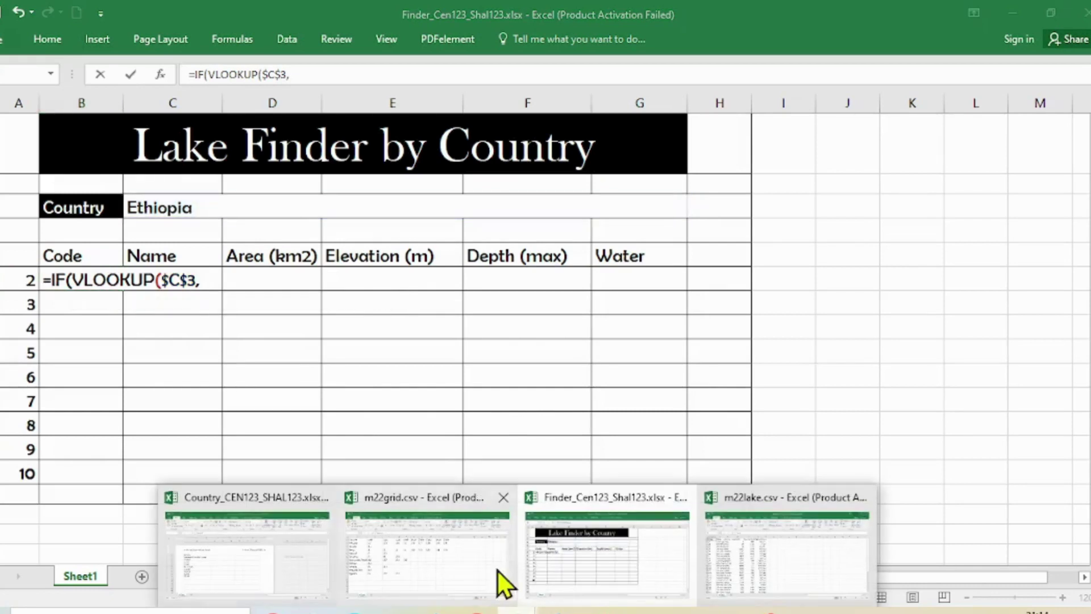
pyautogui.click(464, 540)
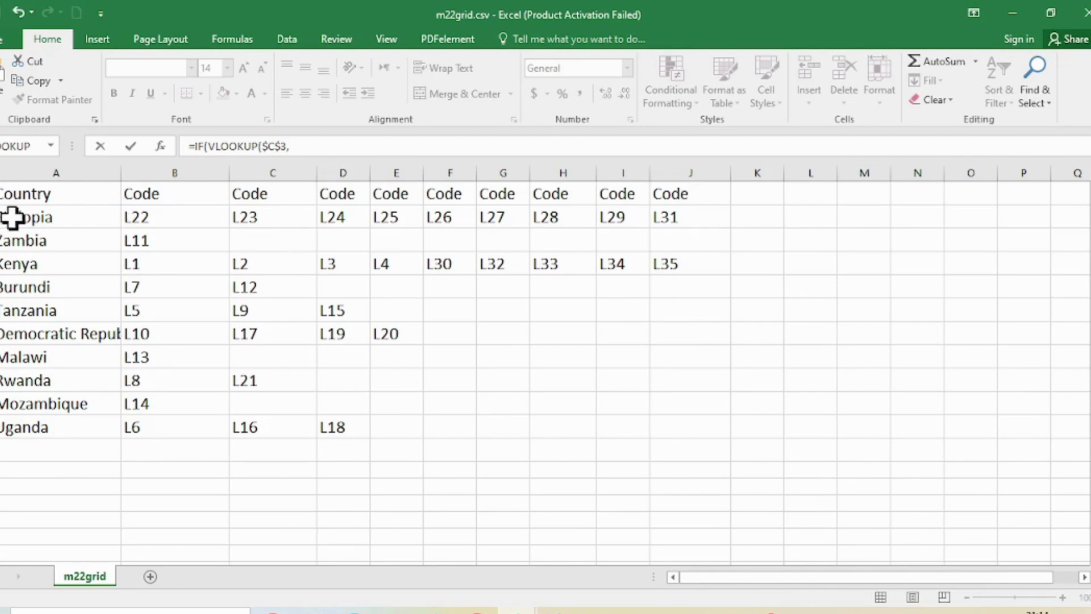
pyautogui.moveTo(13, 217); pyautogui.dragTo(672, 427)
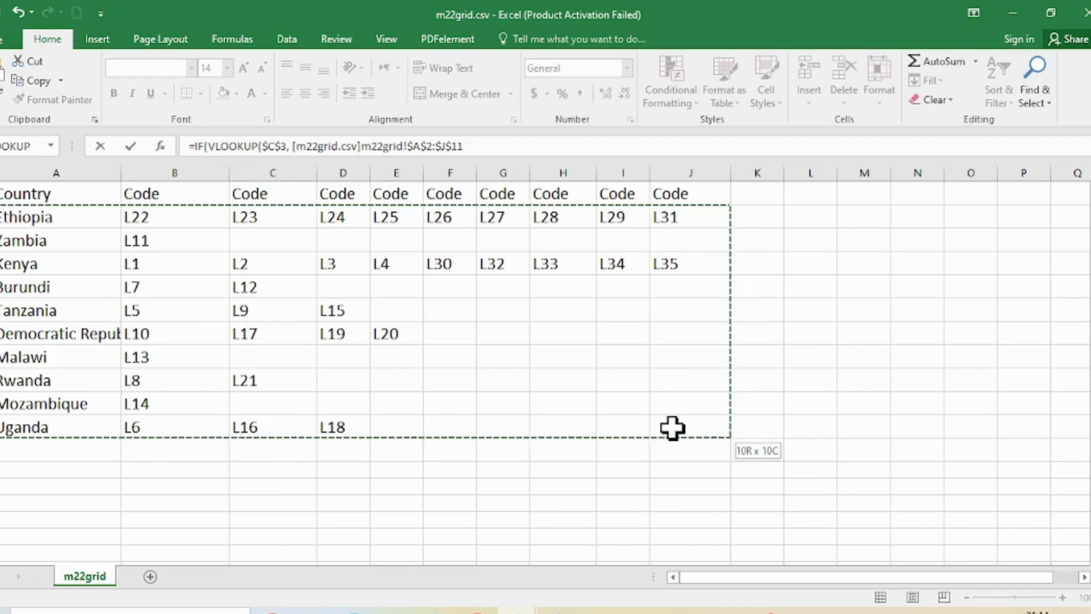
pyautogui.moveTo(672, 427); pyautogui.dragTo(672, 428)
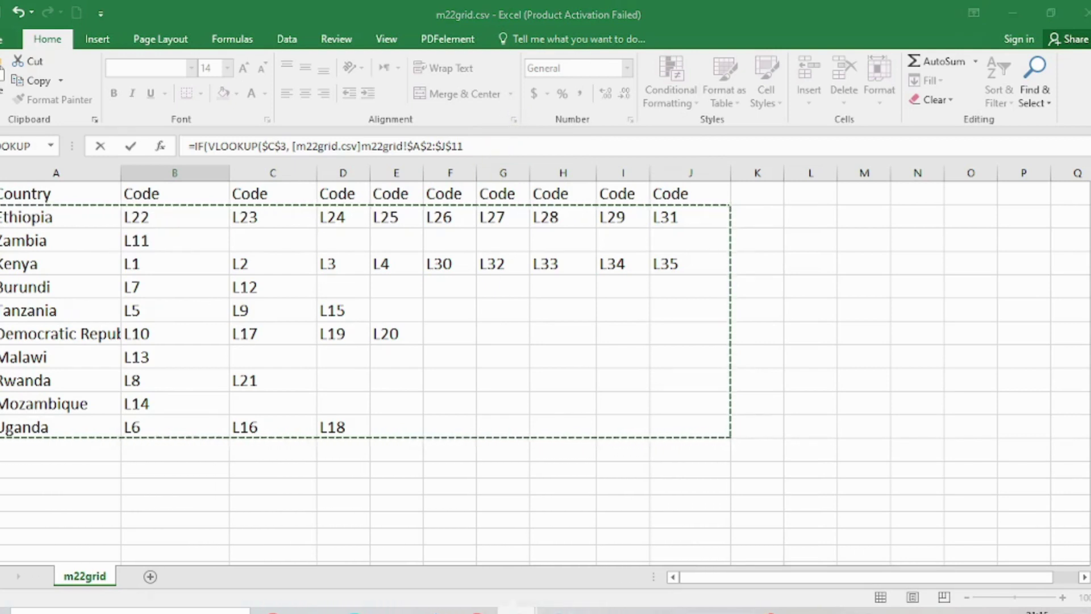
pyautogui.moveTo(554, 611)
pyautogui.click(604, 561)
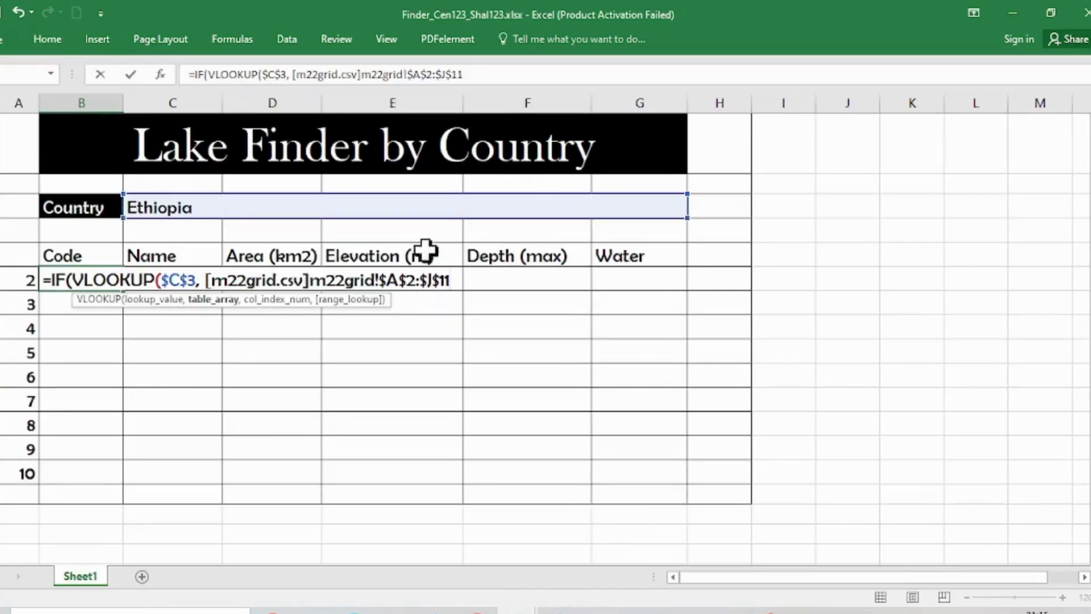
pyautogui.click(475, 75)
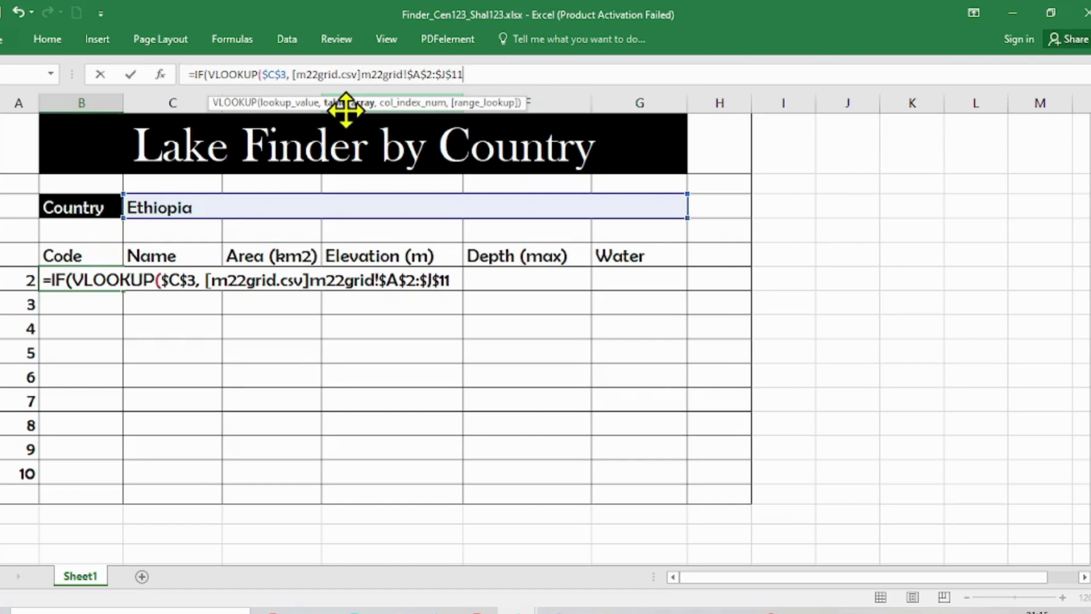
pyautogui.write(',')
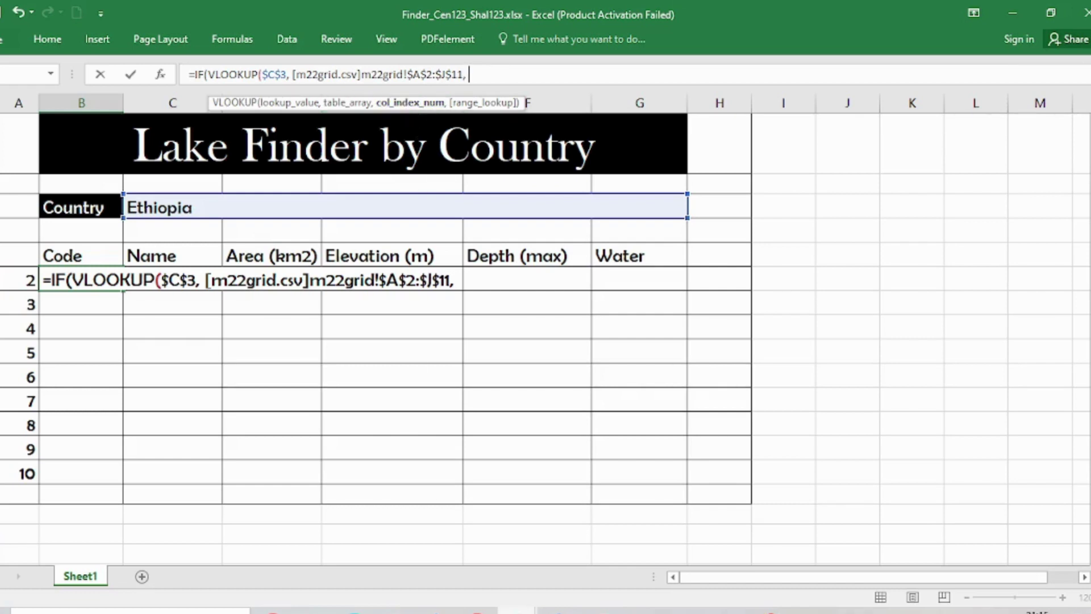
# Try referencing column B of m22grid.csv as the VLOOKUP column index and return to the Finder workbook.
pyautogui.moveTo(517, 612)
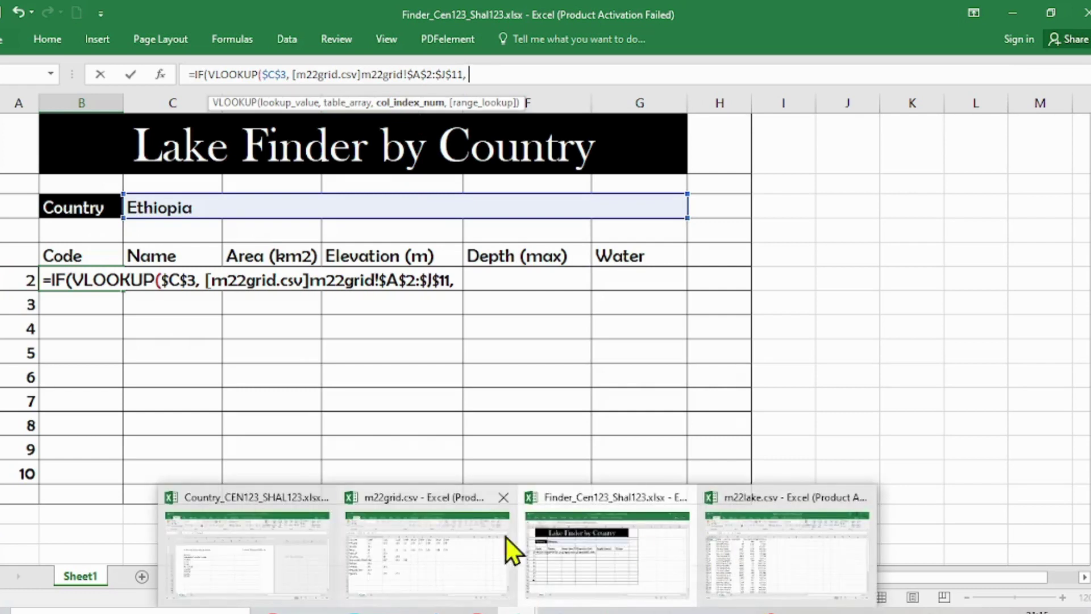
pyautogui.click(431, 533)
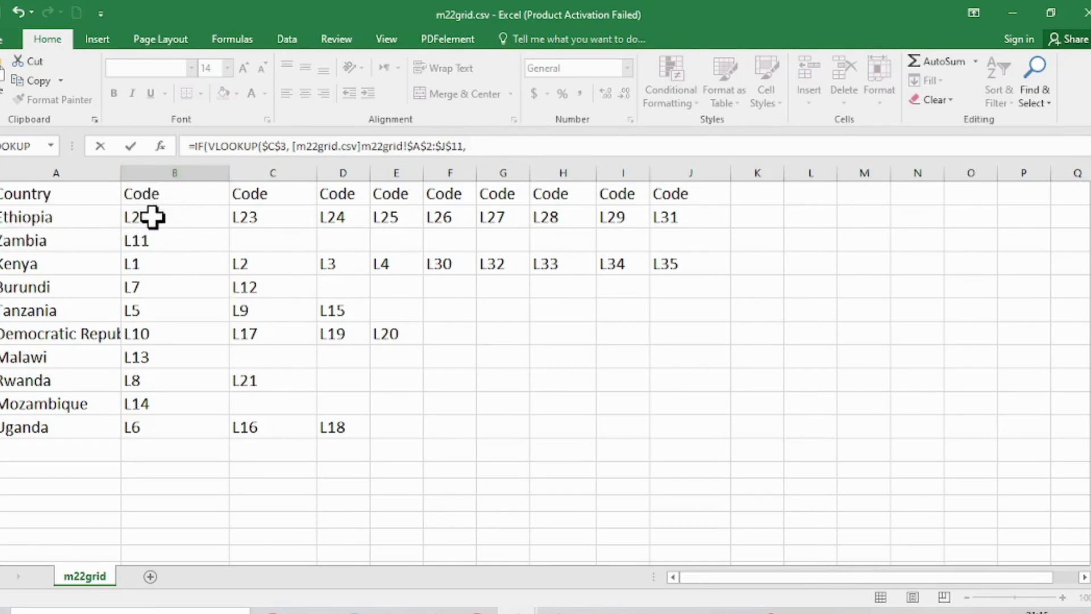
pyautogui.click(151, 217)
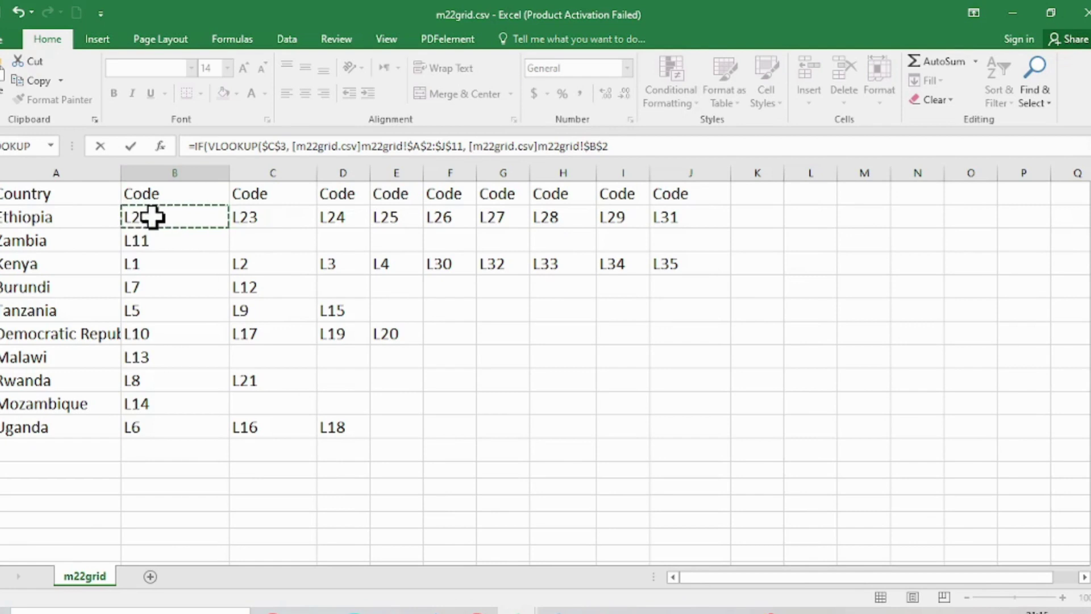
pyautogui.click(287, 220)
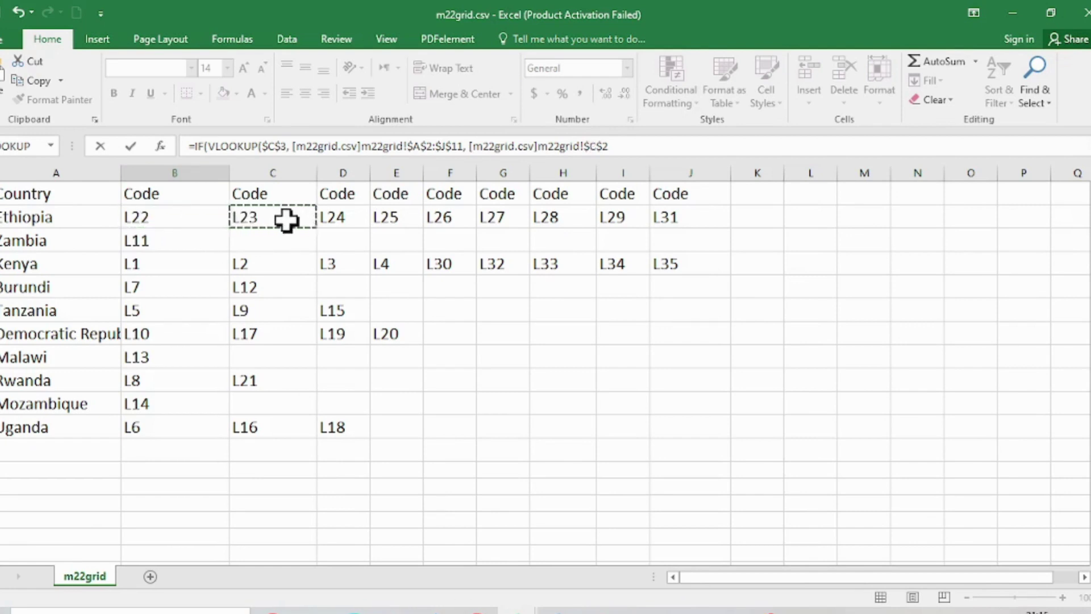
pyautogui.click(355, 218)
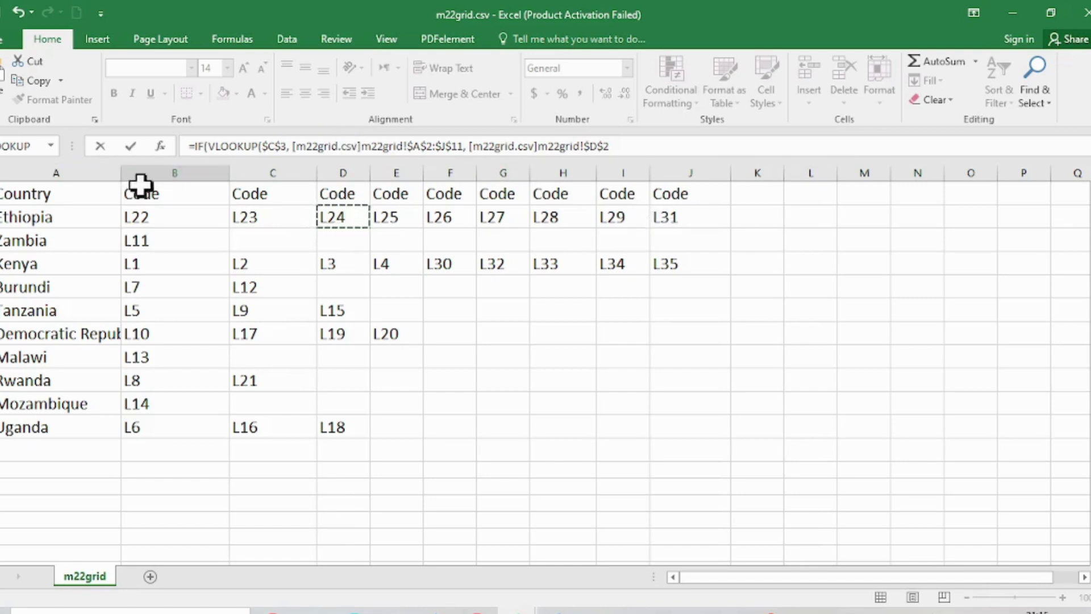
pyautogui.click(172, 171)
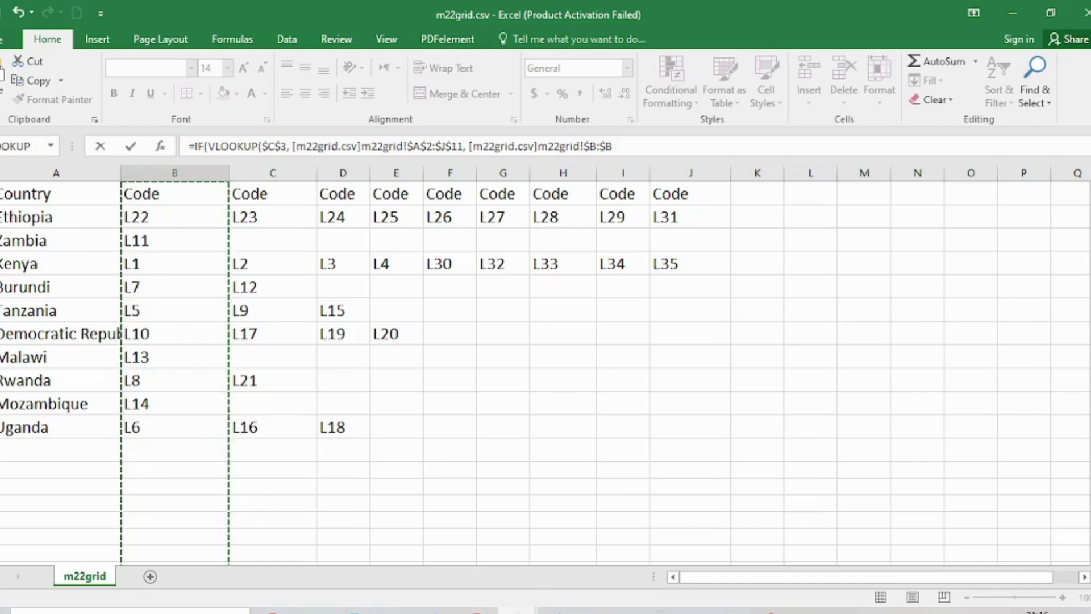
pyautogui.moveTo(516, 611)
pyautogui.click(556, 549)
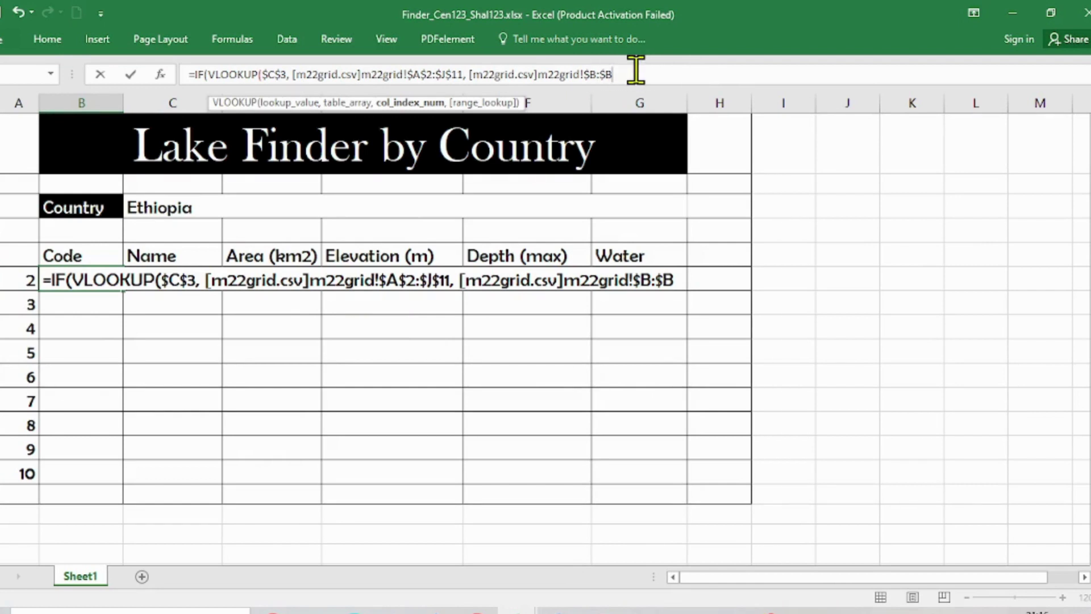
# Remove the [m22grid.csv]m22grid!$B:$B reference from the end of the formula.
pyautogui.press('BackSpace')
pyautogui.press('BackSpace')
pyautogui.press('BackSpace')
pyautogui.press('BackSpace')
pyautogui.press('BackSpace')
pyautogui.press('BackSpace')
pyautogui.press('BackSpace')
pyautogui.press('BackSpace')
pyautogui.press('BackSpace')
pyautogui.press('BackSpace')
pyautogui.press('BackSpace')
pyautogui.press('BackSpace')
pyautogui.press('BackSpace')
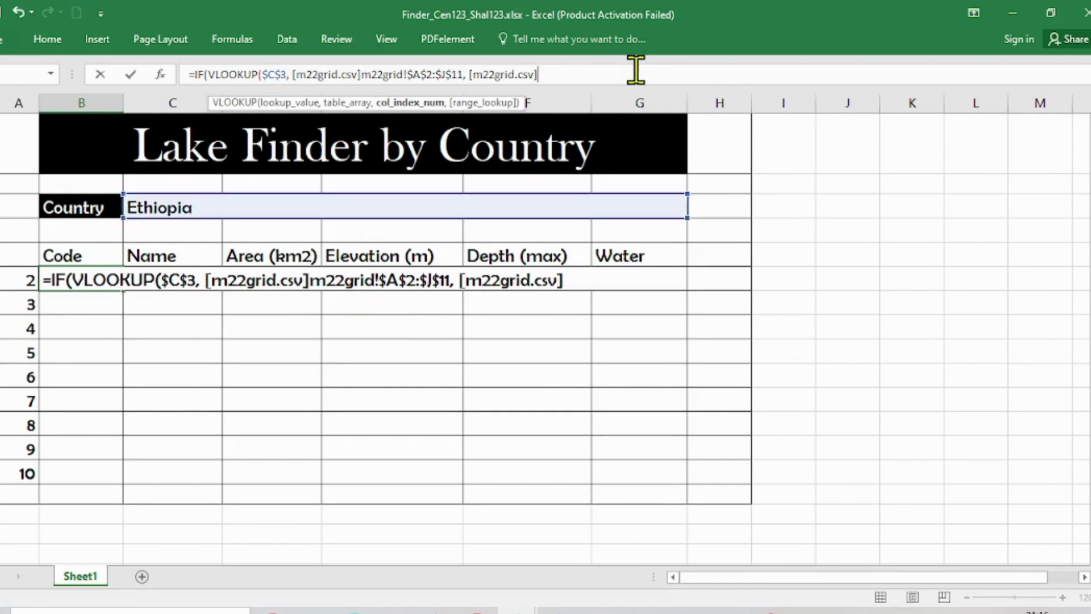
pyautogui.press('BackSpace')
pyautogui.press('BackSpace')
pyautogui.press('BackSpace')
pyautogui.press('BackSpace')
pyautogui.press('BackSpace')
pyautogui.press('BackSpace')
pyautogui.press('BackSpace')
pyautogui.press('BackSpace')
pyautogui.press('BackSpace')
pyautogui.press('BackSpace')
pyautogui.press('BackSpace')
pyautogui.press('BackSpace')
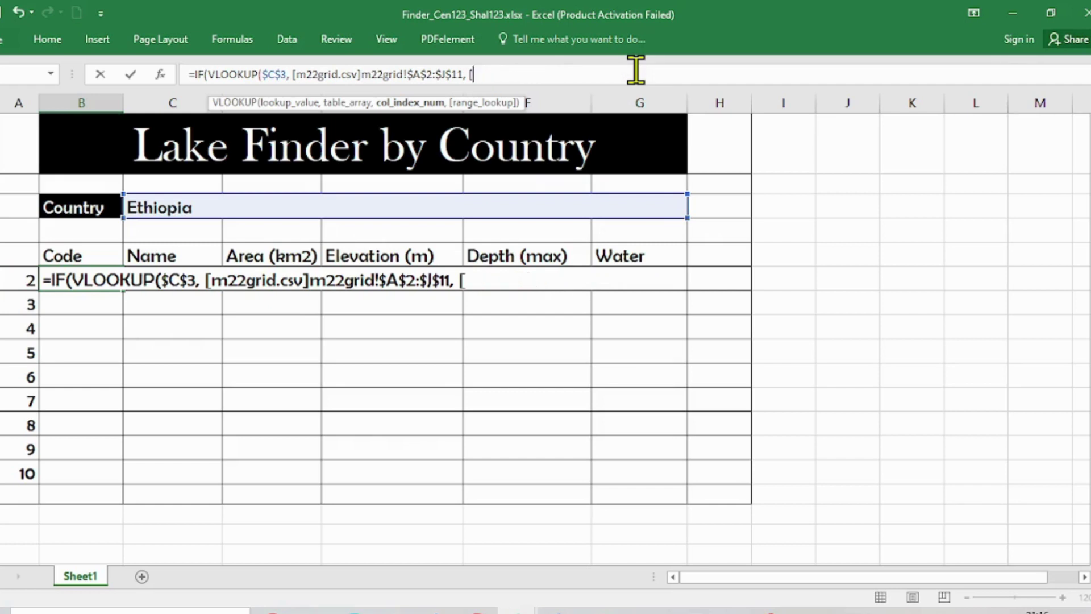
pyautogui.press('BackSpace')
# Consult question 21 in the question paper PDF and supply A6 as the VLOOKUP column index in the Finder workbook, followed by a comma.
pyautogui.click(517, 610)
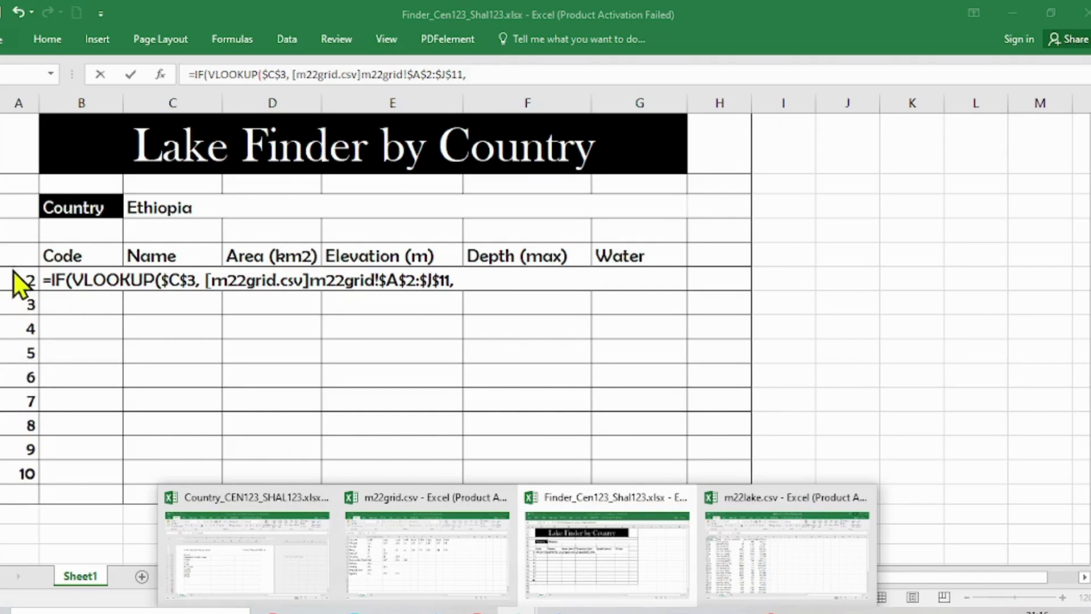
pyautogui.click(354, 610)
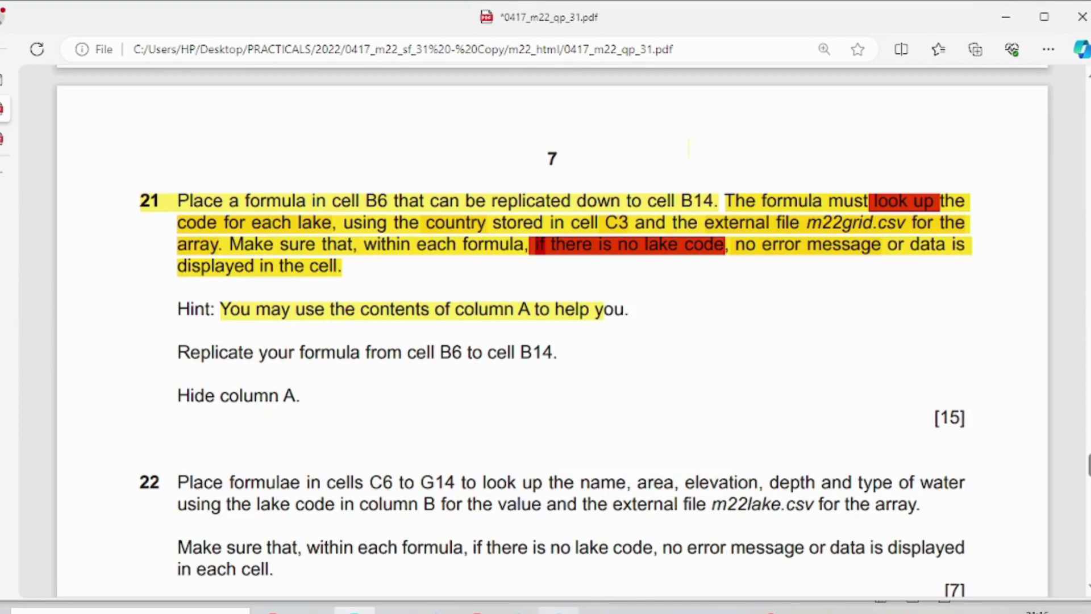
pyautogui.moveTo(559, 610)
pyautogui.click(611, 579)
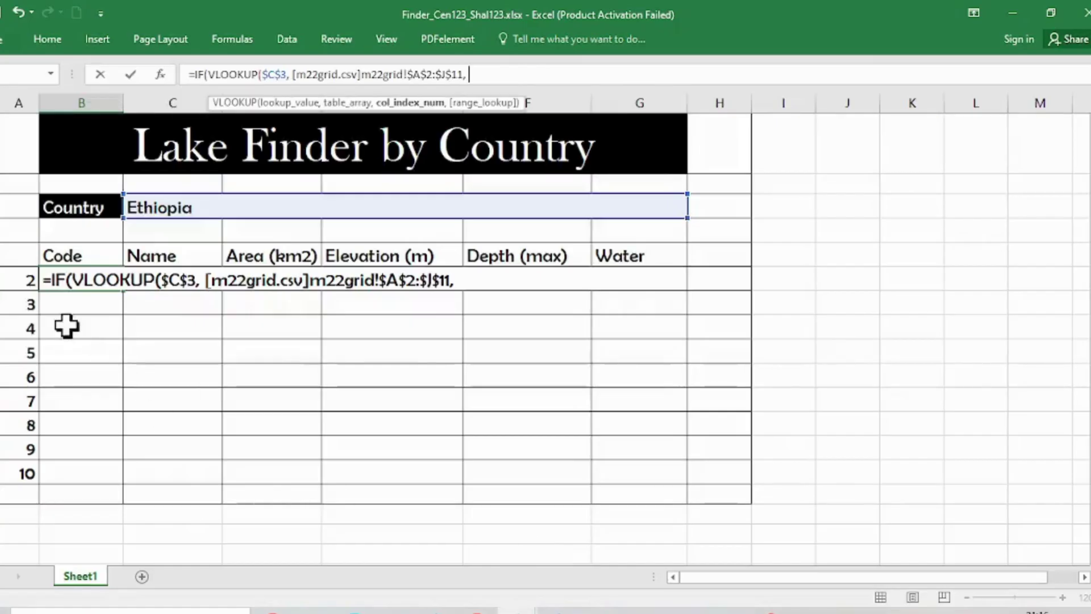
pyautogui.click(14, 277)
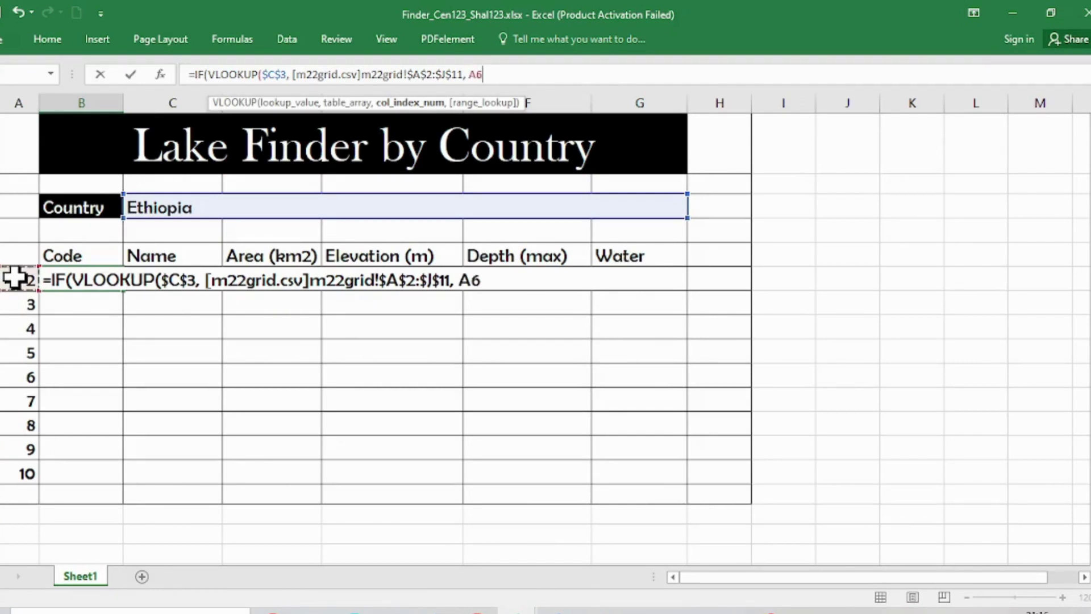
pyautogui.write(',')
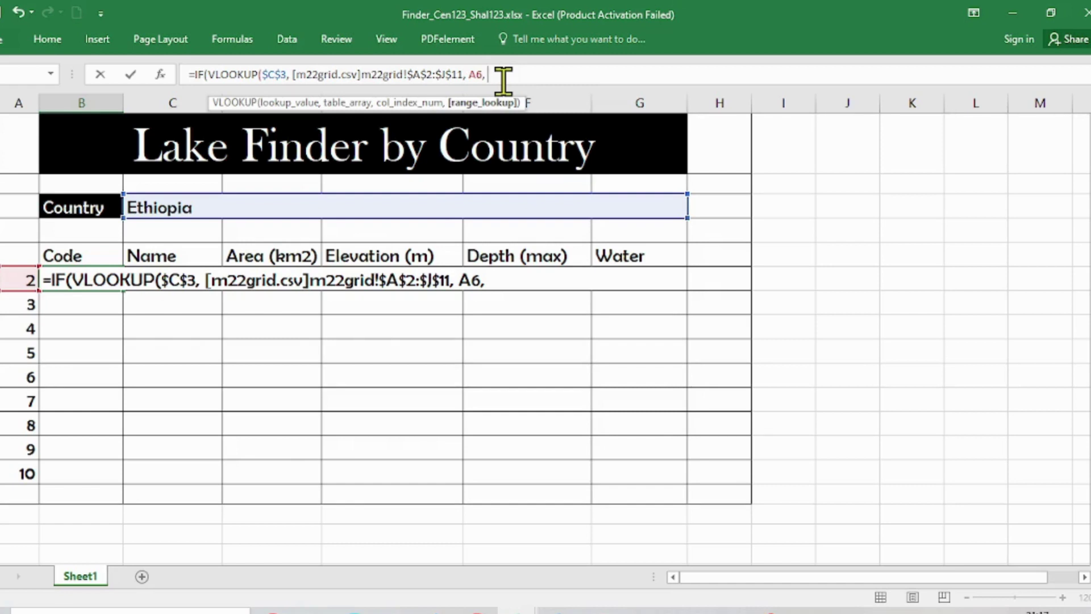
# Set the VLOOKUP range lookup to 0, close its bracket, and complete the IF logical test with <>0, followed by a comma.
pyautogui.write('0')
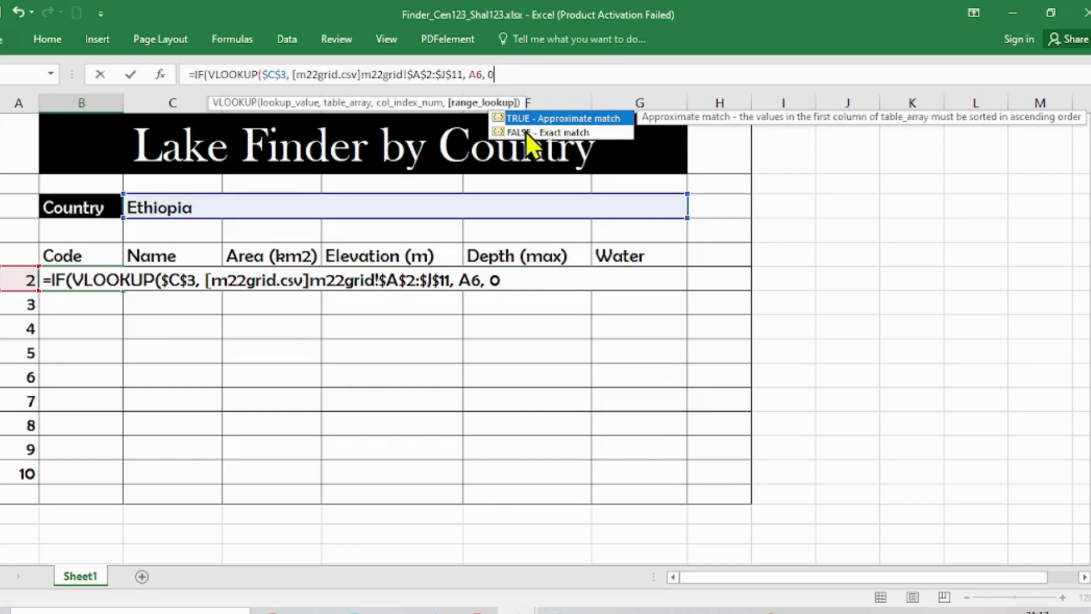
pyautogui.click(525, 132)
pyautogui.click(504, 73)
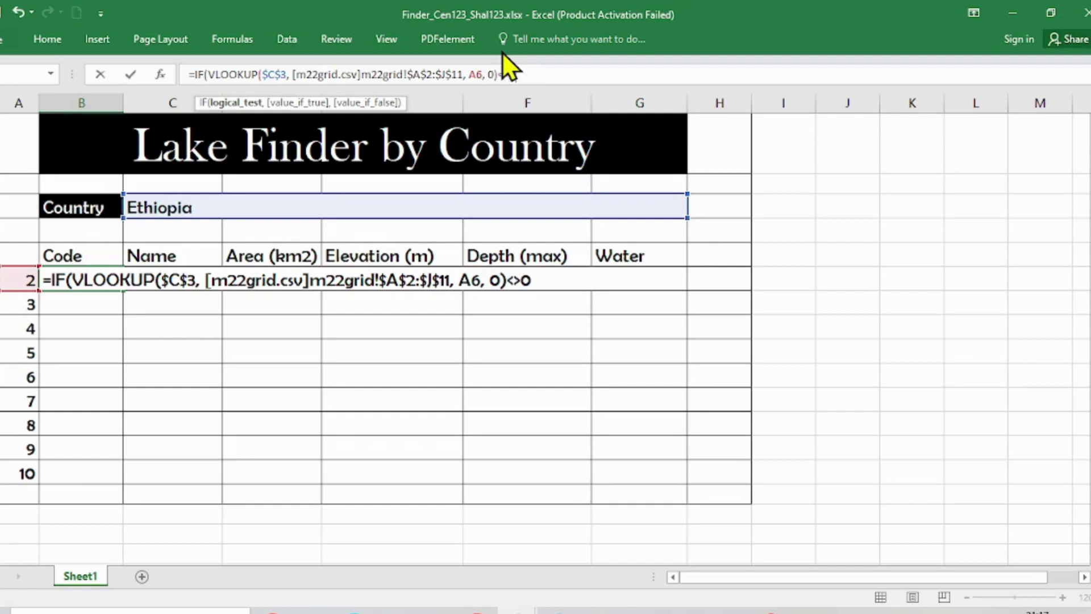
pyautogui.write(',')
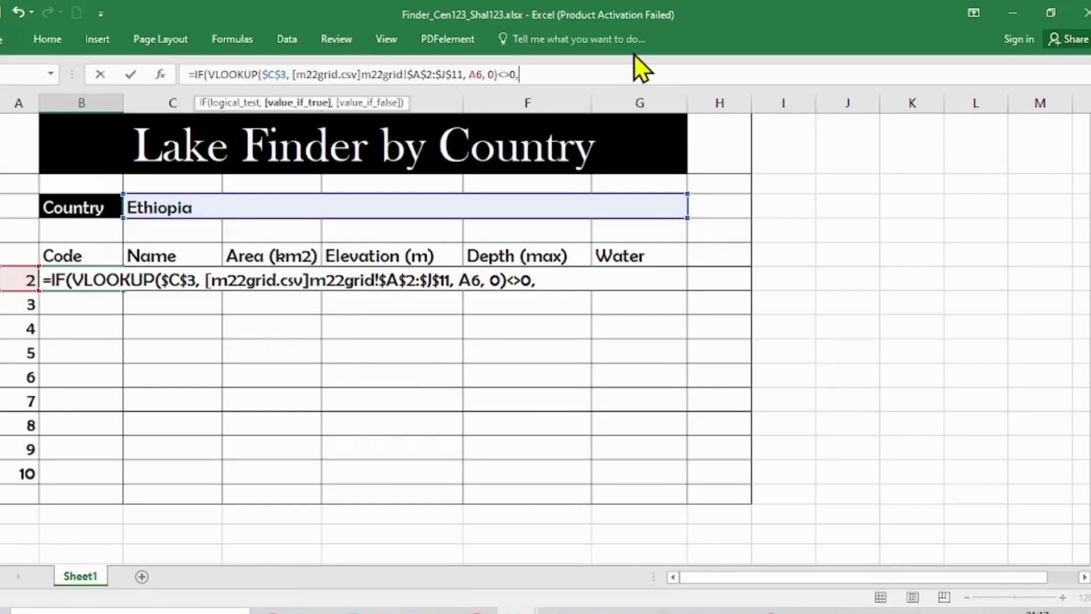
# Reuse a copy of the whole VLOOKUP as the IF's true value, and close the formula with "" as the false value.
pyautogui.moveTo(209, 74); pyautogui.dragTo(500, 70)
pyautogui.click(531, 75)
pyautogui.hotkey('ctrl', 'v')
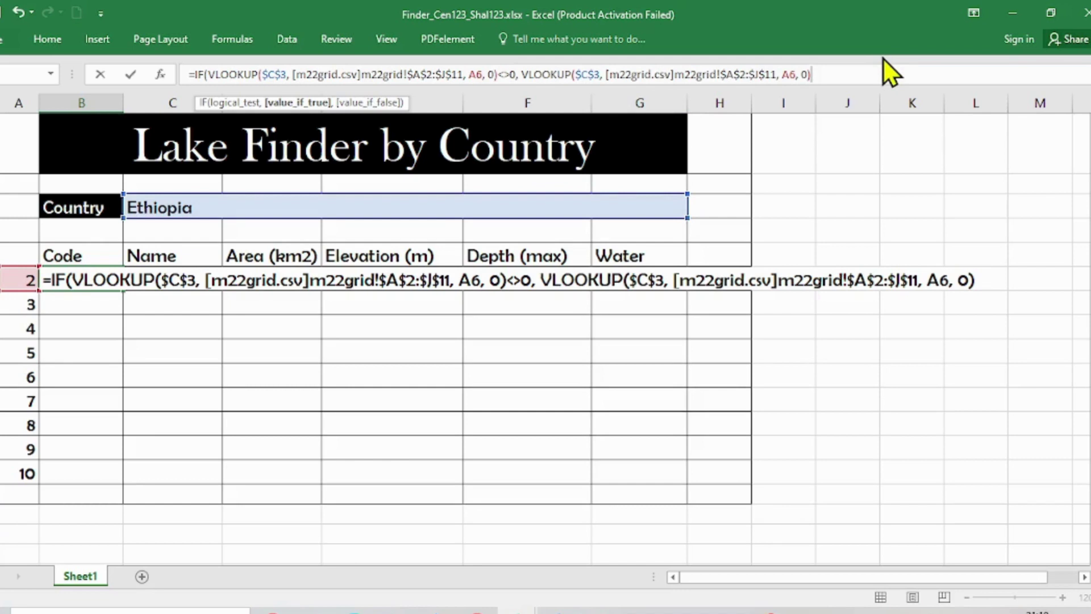
pyautogui.write(', ')
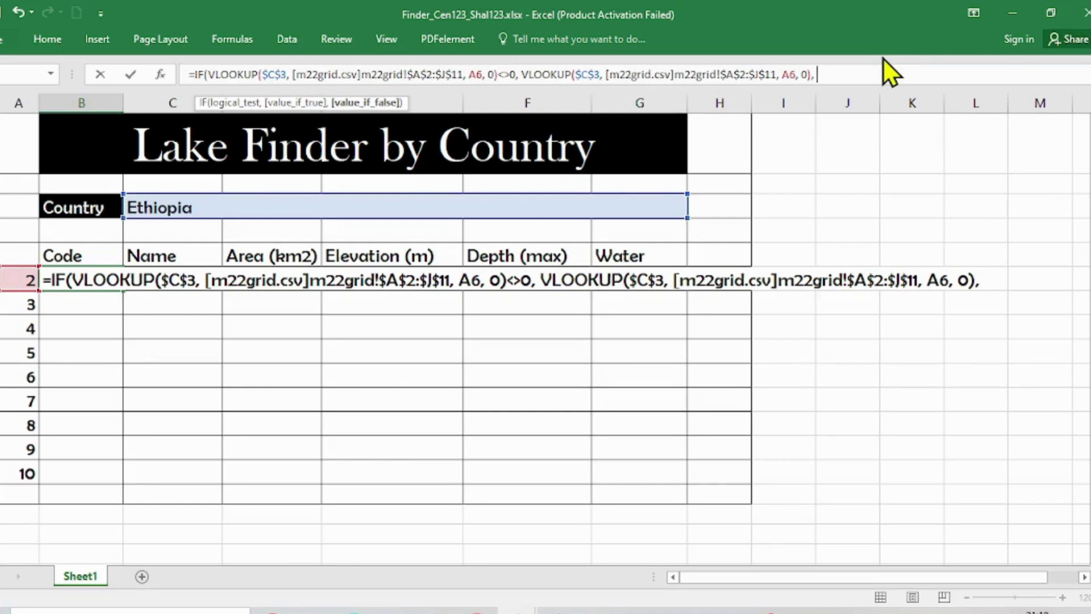
pyautogui.write('"")')
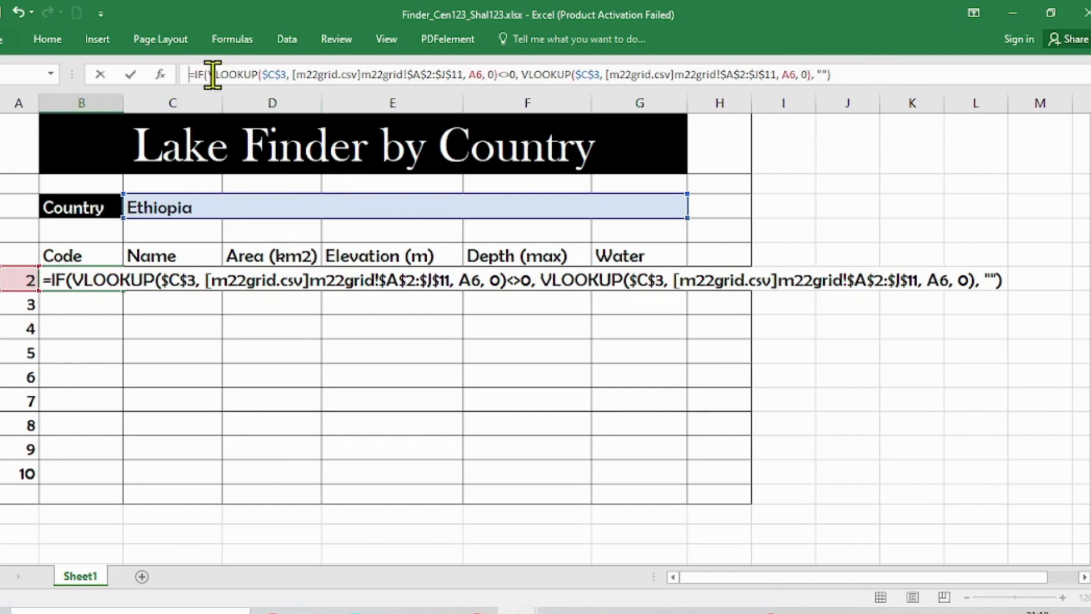
# Examine the formula's logical test and its empty-string false value.
pyautogui.moveTo(212, 74); pyautogui.dragTo(515, 75)
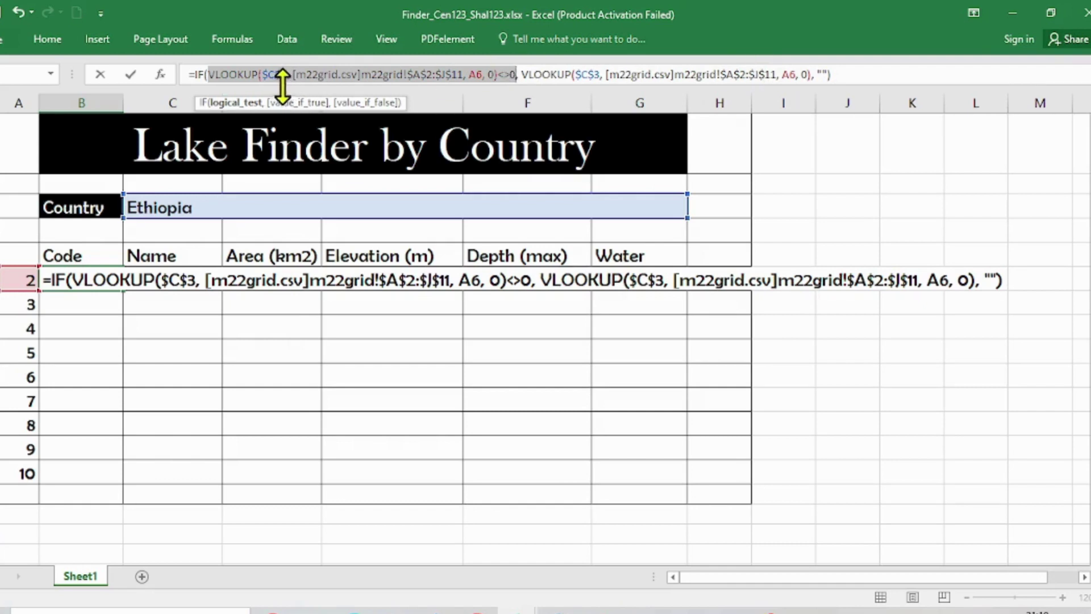
pyautogui.click(821, 80)
pyautogui.doubleClick(822, 74)
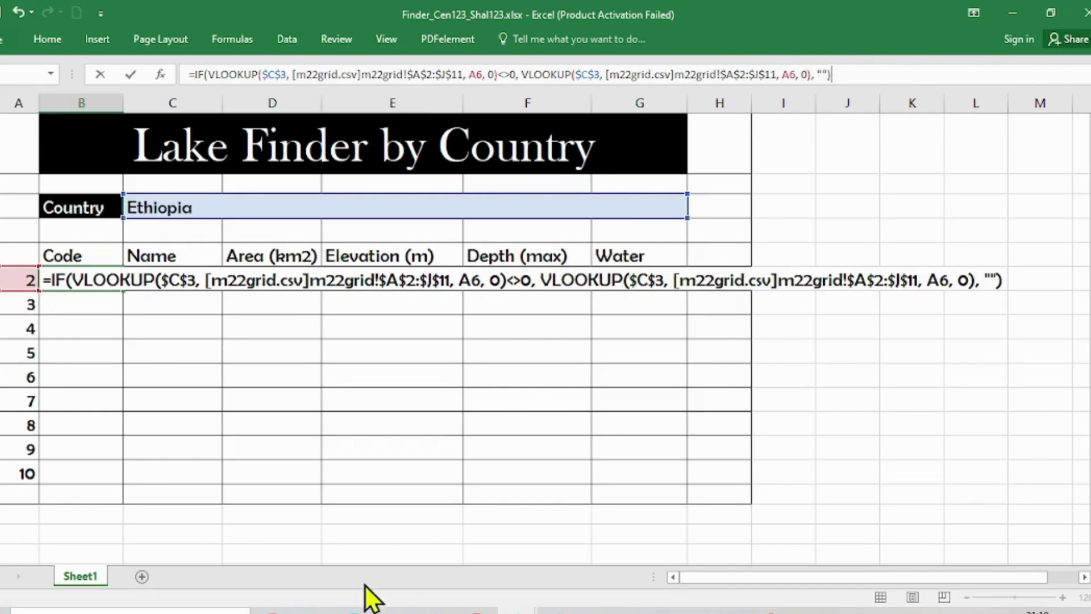
# Switch to the question paper PDF, highlight "no error message" in question 21 in red, and return to the Finder workbook.
pyautogui.click(364, 609)
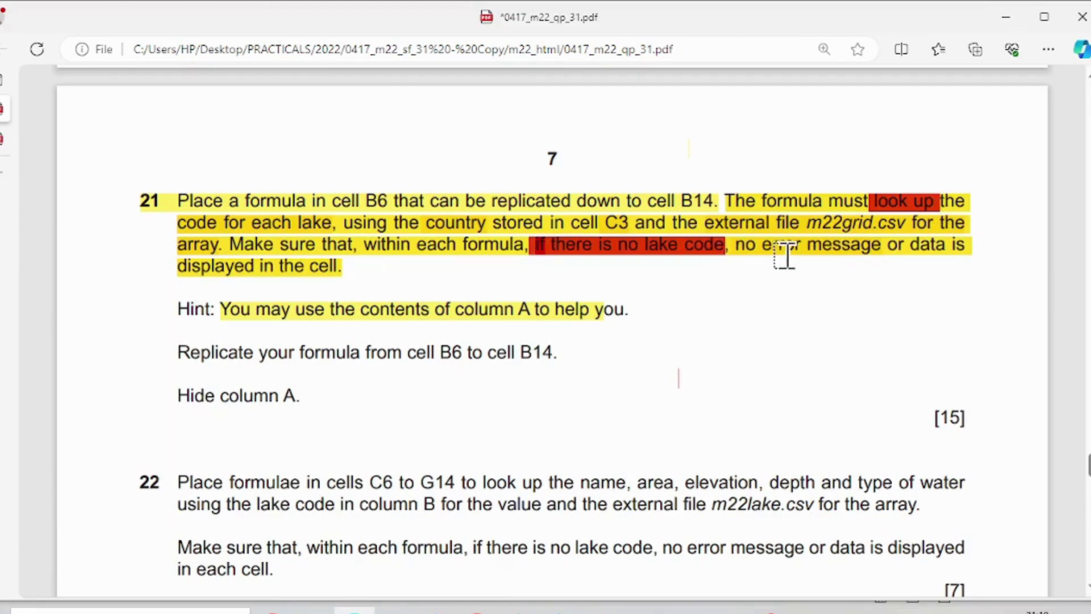
pyautogui.moveTo(735, 250); pyautogui.dragTo(896, 250)
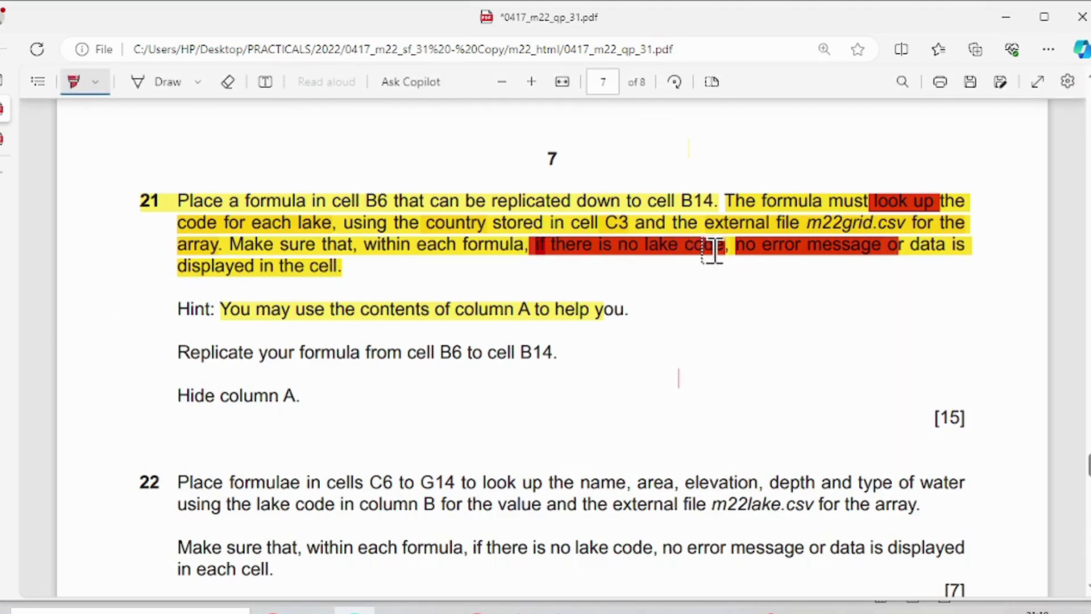
pyautogui.moveTo(554, 601)
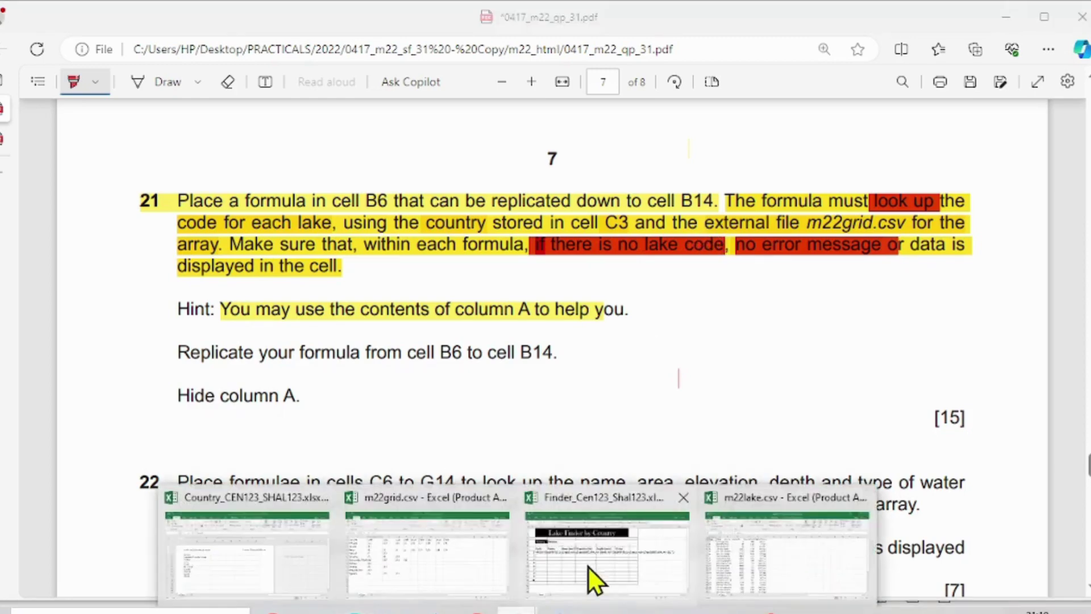
pyautogui.click(589, 567)
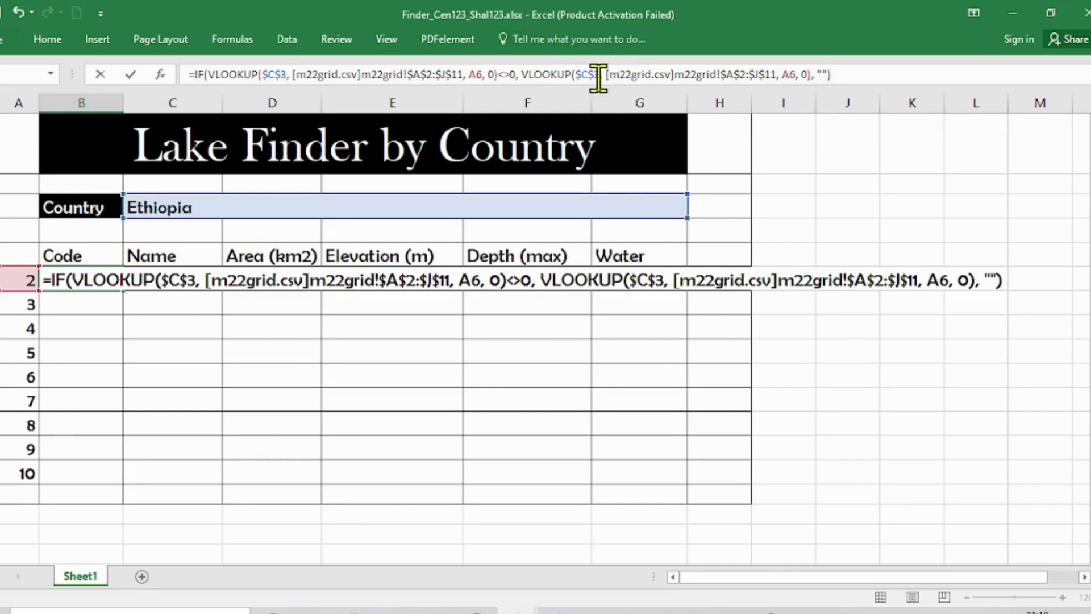
# Review the true-value VLOOKUP and the m22grid.csv table array reference in the B6 formula.
pyautogui.click(529, 75)
pyautogui.moveTo(527, 75); pyautogui.dragTo(790, 75)
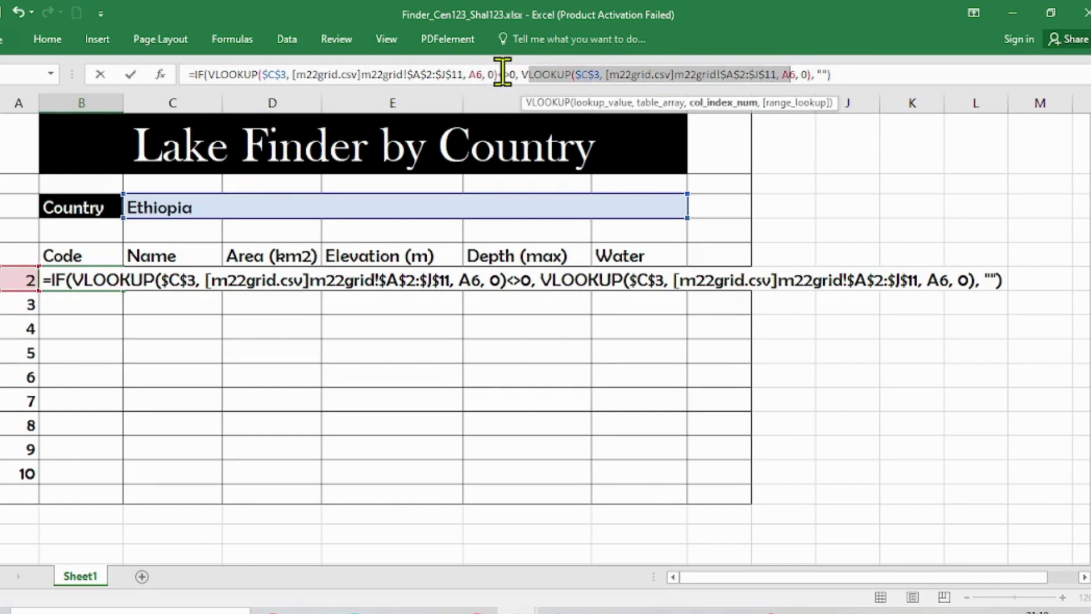
pyautogui.doubleClick(348, 74)
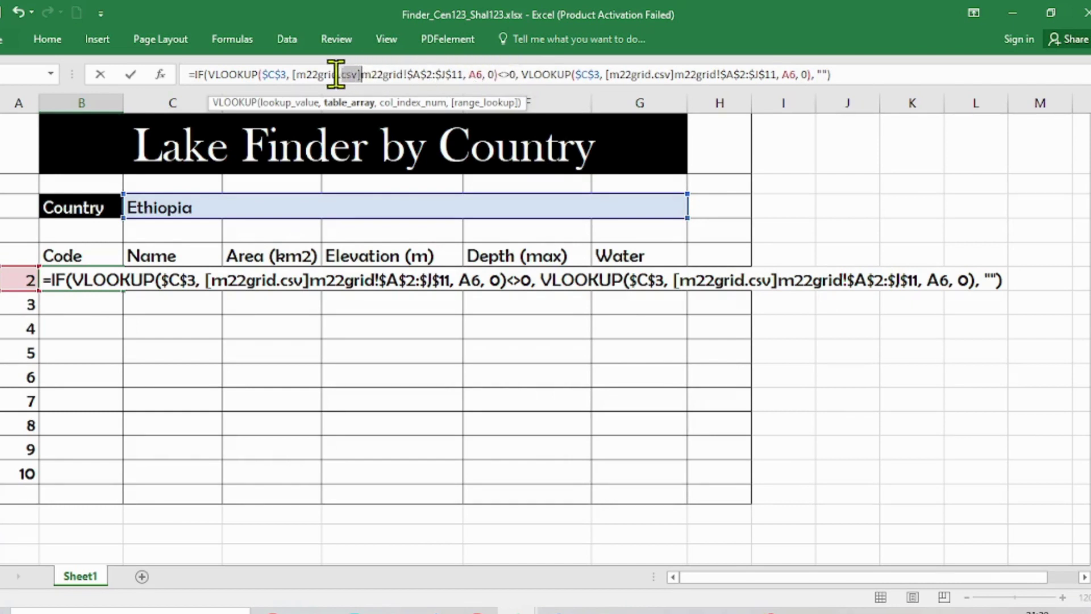
# Finish reviewing the formula's file reference and empty-string false value, and commit the IF/VLOOKUP formula in B6.
pyautogui.moveTo(357, 75); pyautogui.dragTo(350, 76)
pyautogui.click(341, 77)
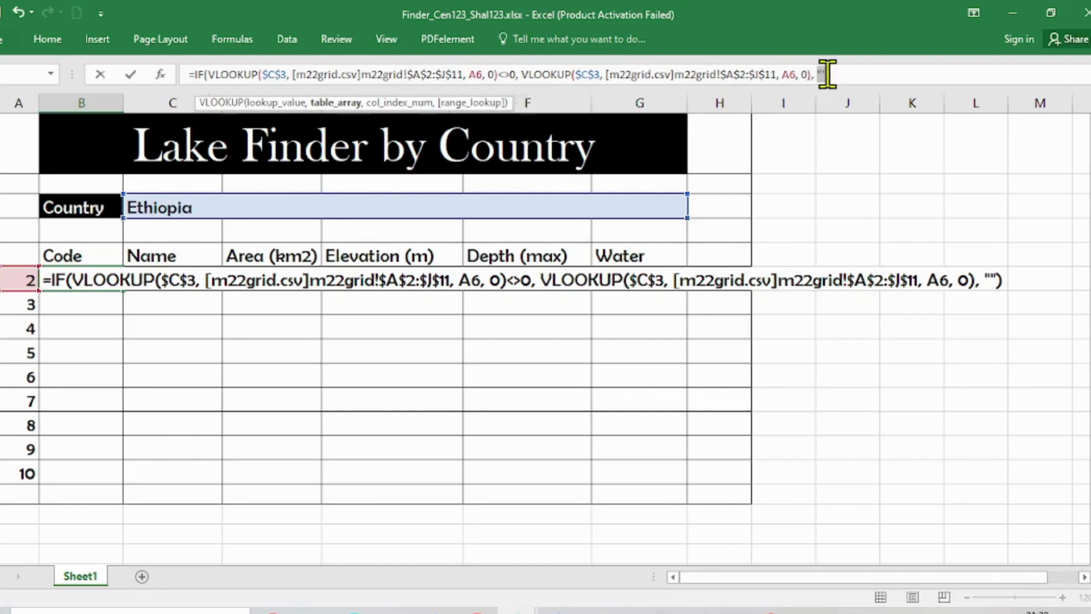
pyautogui.click(851, 67)
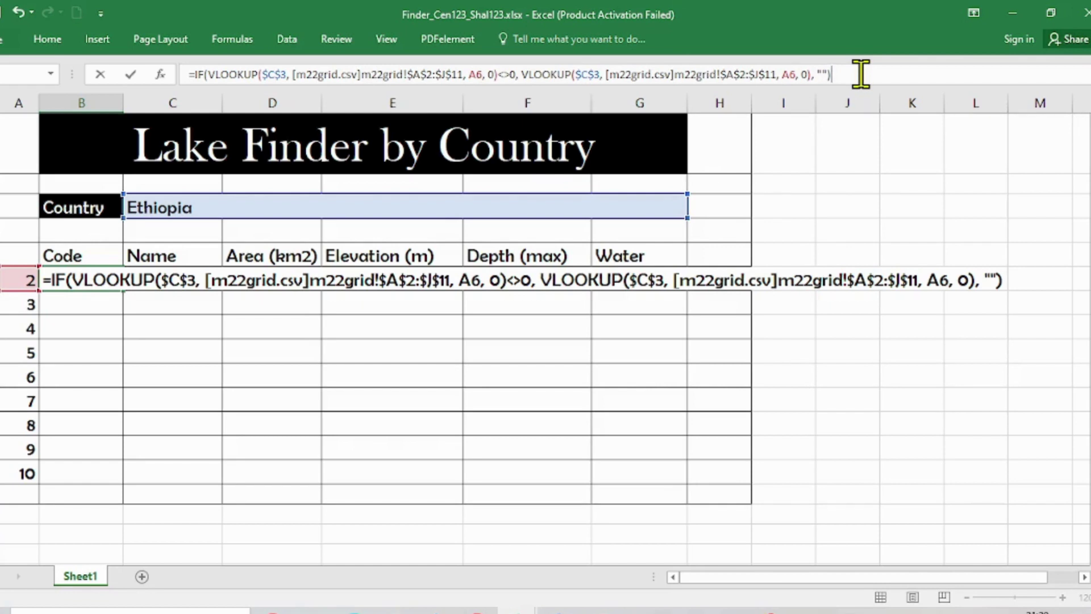
pyautogui.press('Return')
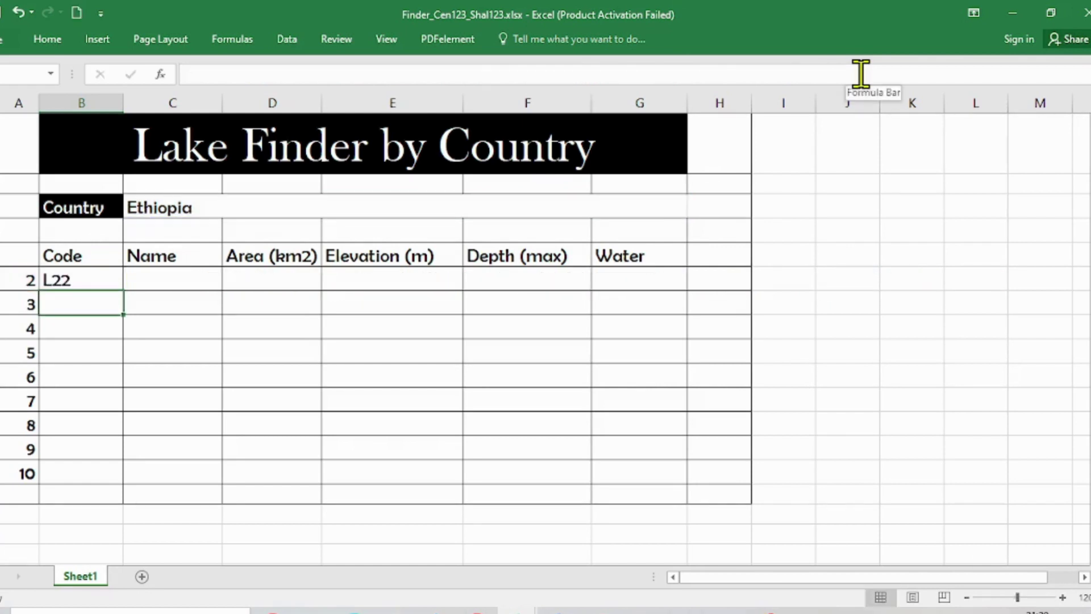
# Check the code returned in B6 against Ethiopia's first code in the m22grid.csv workbook.
pyautogui.click(83, 280)
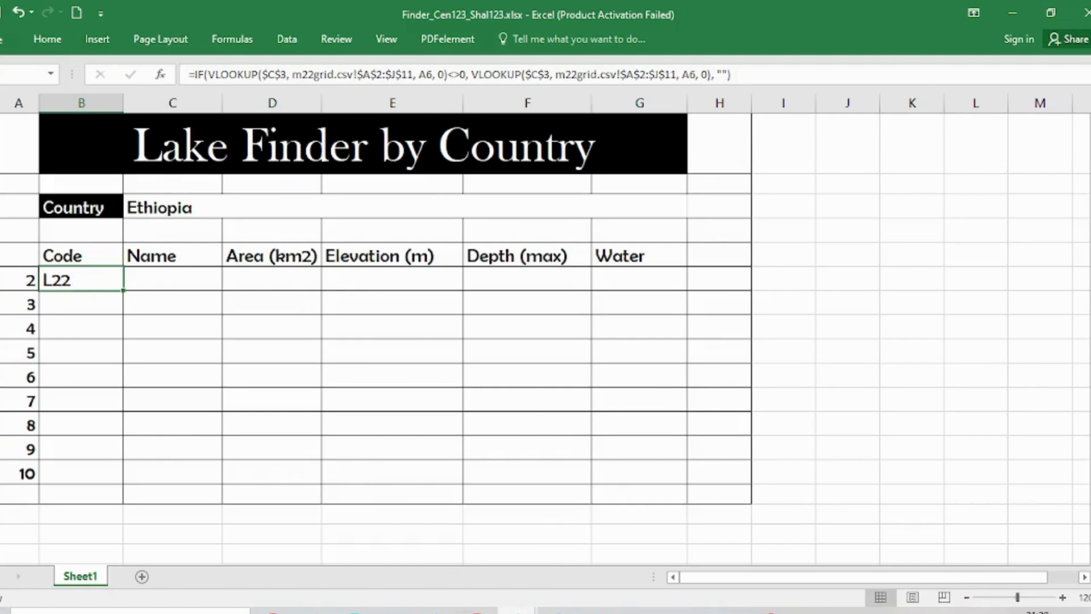
pyautogui.click(517, 612)
pyautogui.click(438, 529)
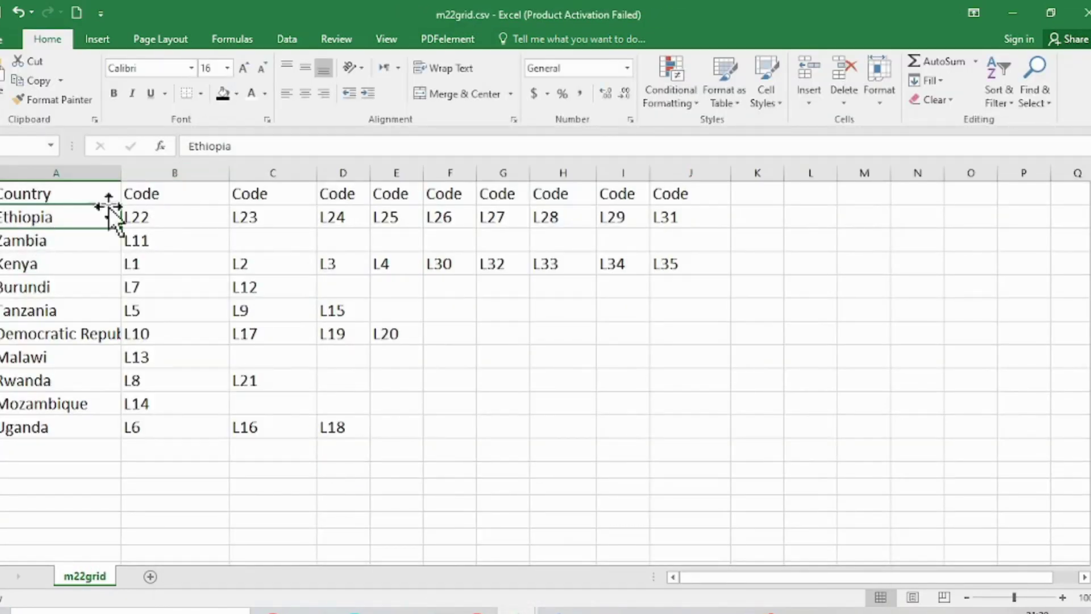
pyautogui.click(156, 220)
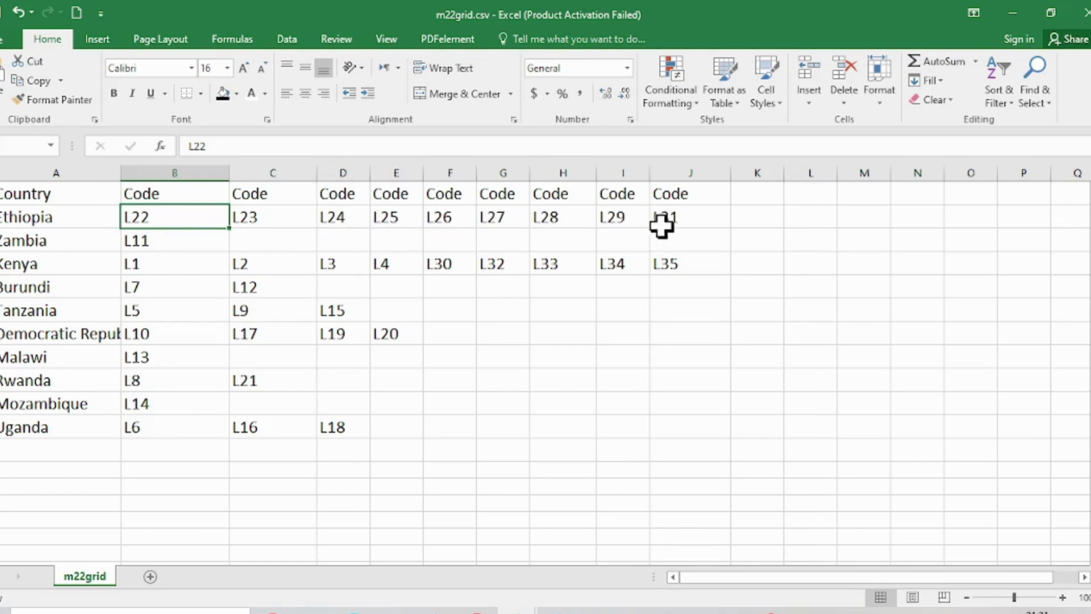
# Return to the Finder workbook and replicate the B6 formula down to B14.
pyautogui.moveTo(516, 609)
pyautogui.click(599, 565)
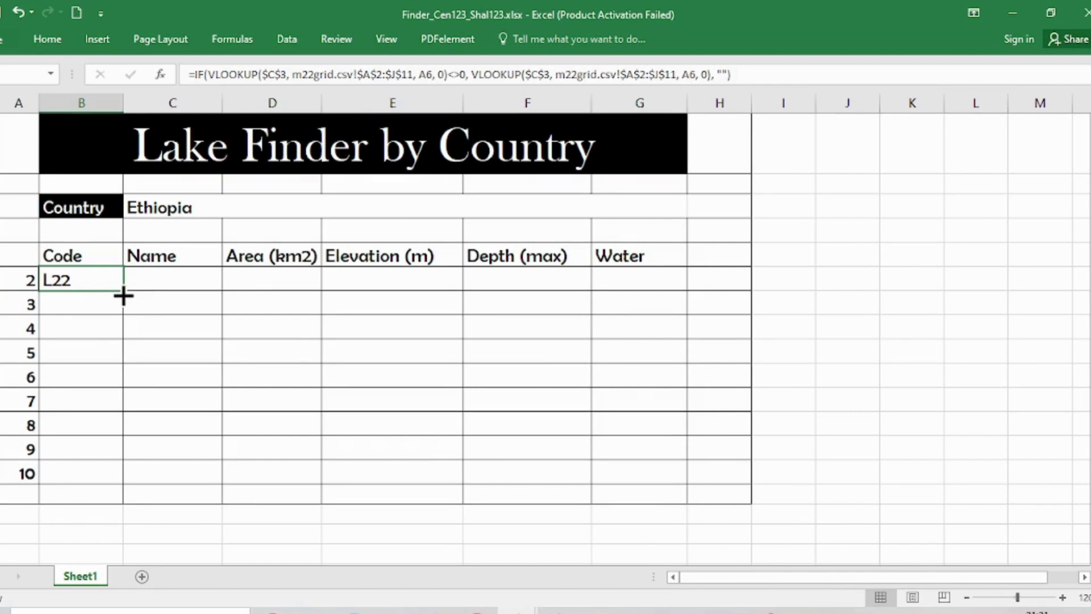
pyautogui.moveTo(123, 295); pyautogui.dragTo(129, 493)
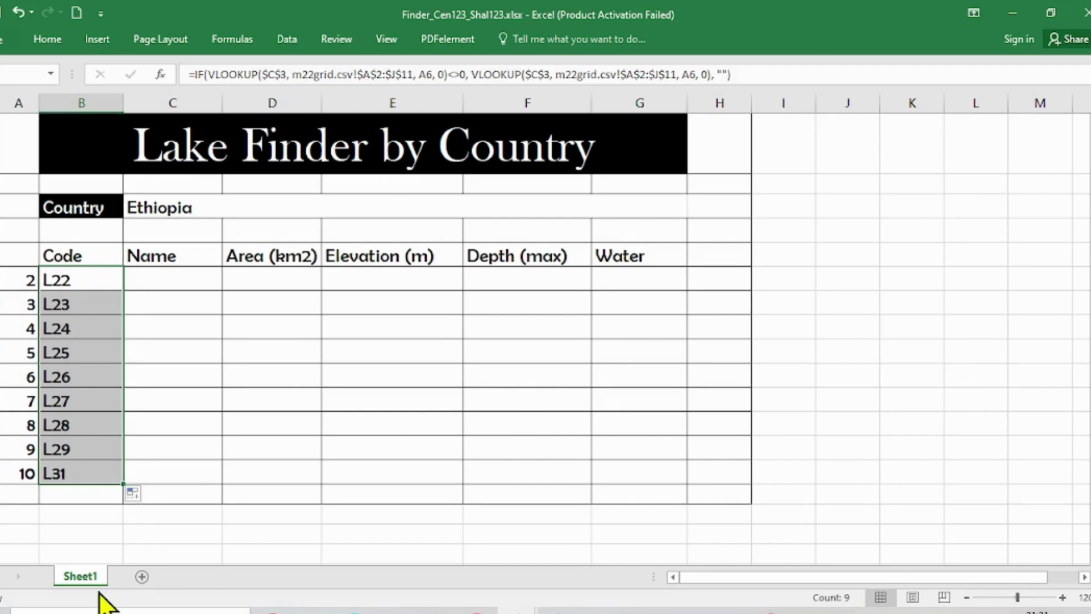
# Examine the replicated formulas in column B, including the column index reference in B7.
pyautogui.click(63, 471)
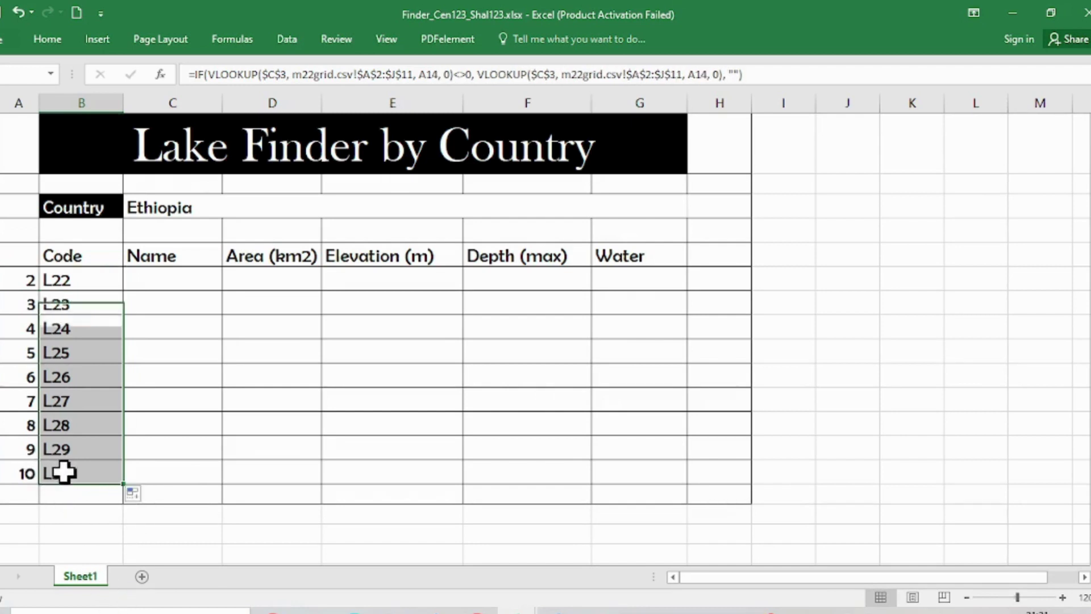
pyautogui.click(88, 332)
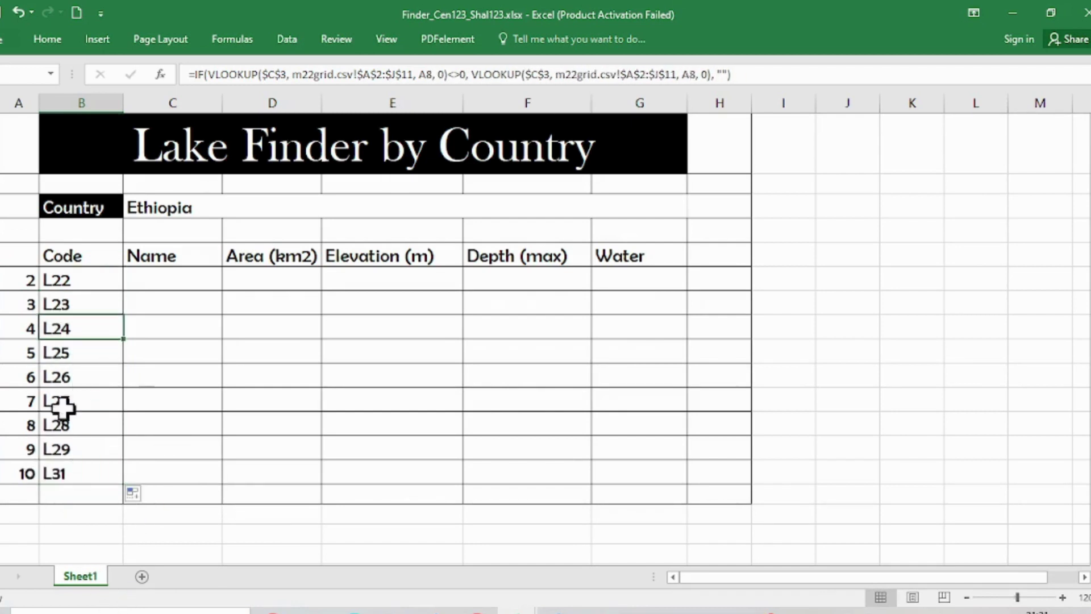
pyautogui.click(80, 302)
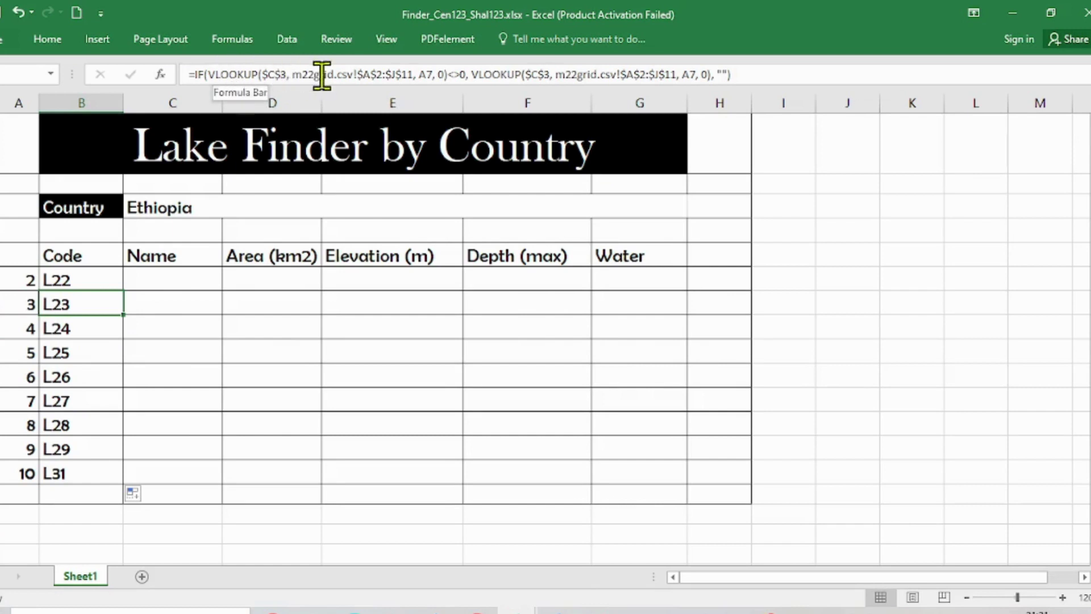
pyautogui.doubleClick(425, 75)
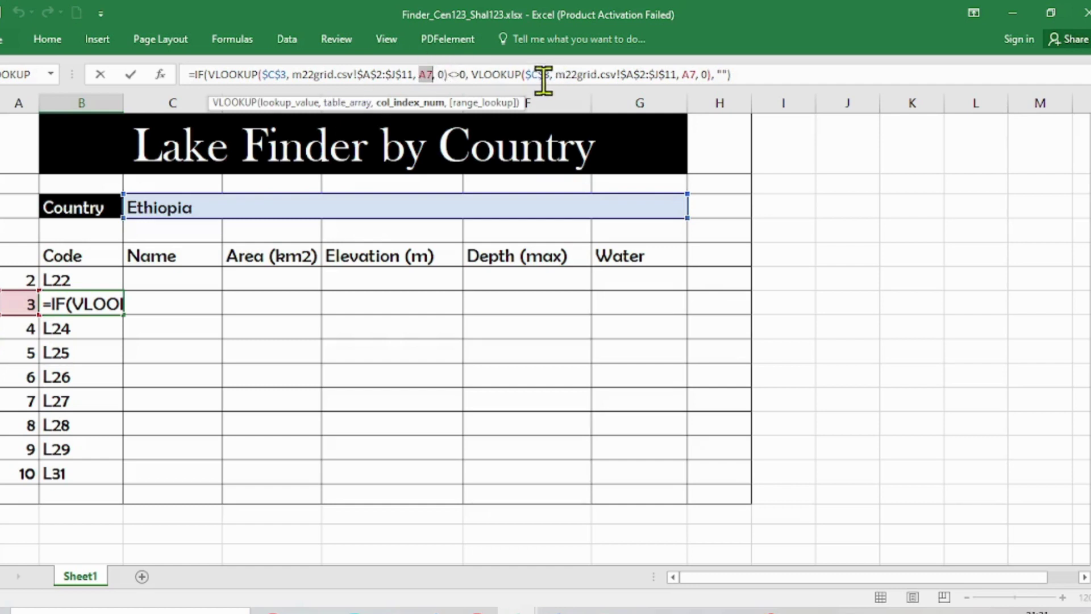
pyautogui.click(946, 281)
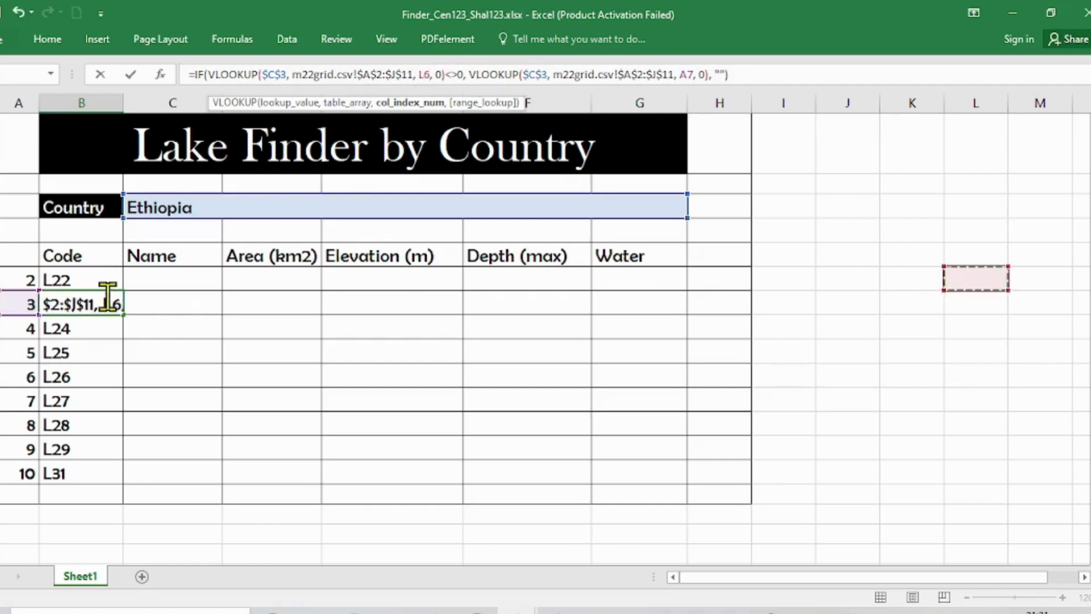
pyautogui.click(245, 409)
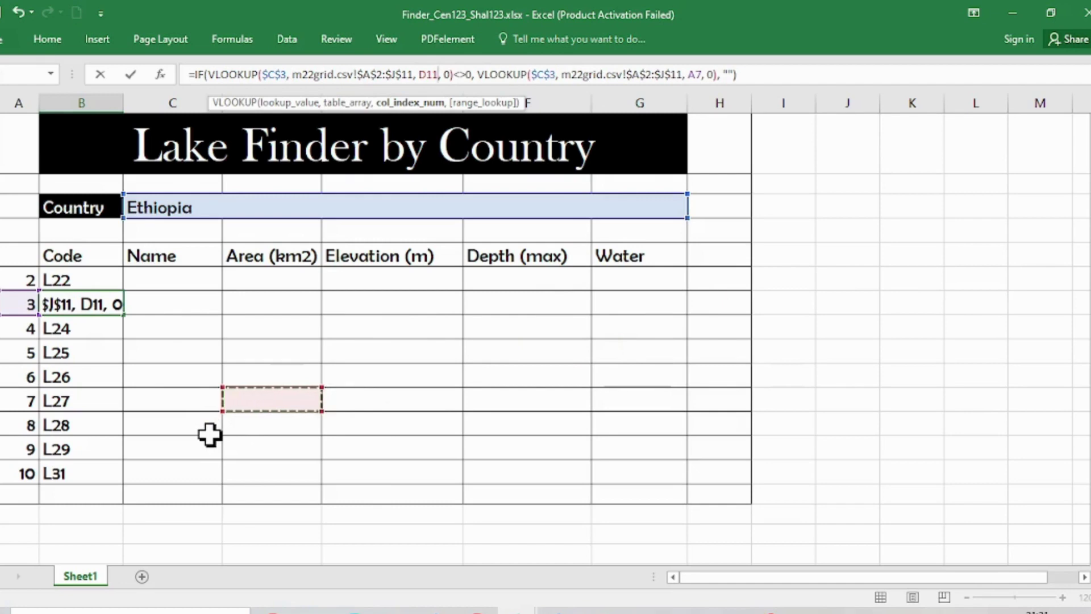
# Switch to the question paper PDF, highlight "Hide column A." in yellow, and return to the Finder workbook.
pyautogui.hotkey('alt', 'Tab')
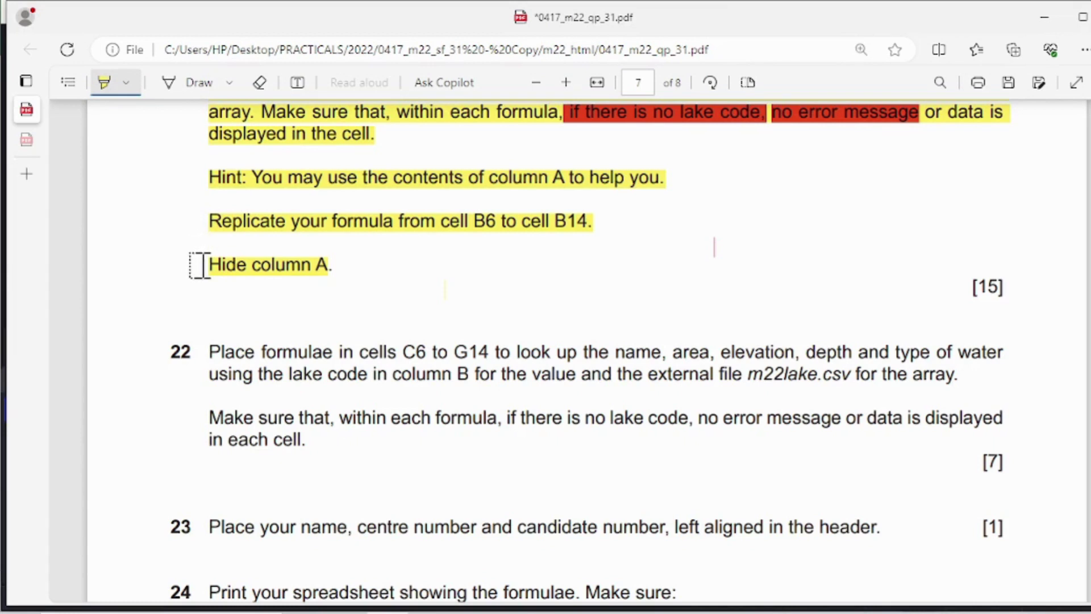
pyautogui.moveTo(199, 263); pyautogui.dragTo(335, 263)
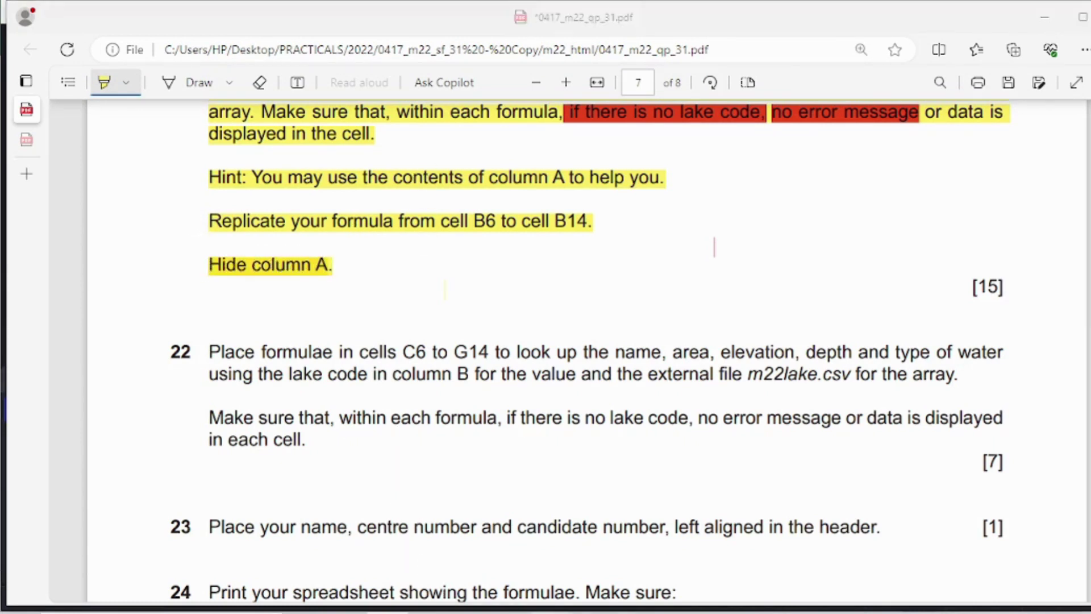
pyautogui.click(592, 585)
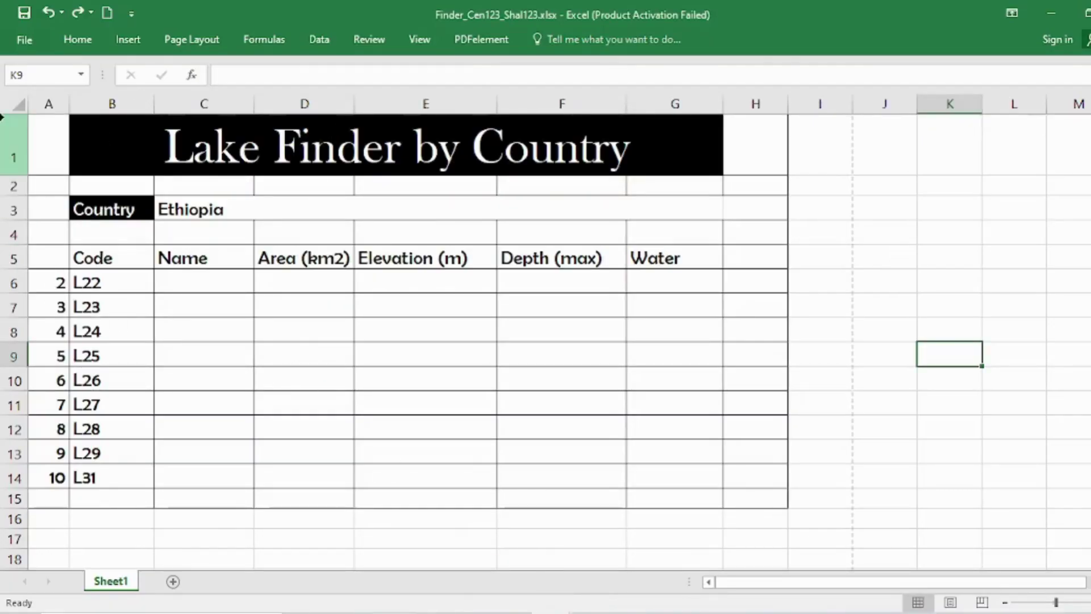
# Hide column A in Sheet1 of the Finder workbook.
pyautogui.click(50, 97)
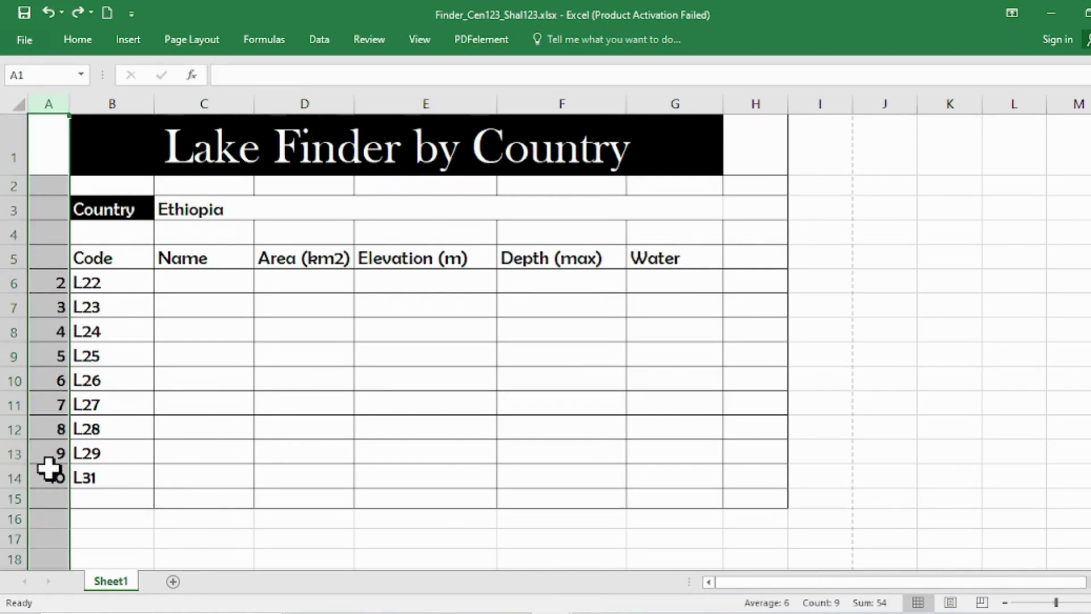
pyautogui.click(80, 38)
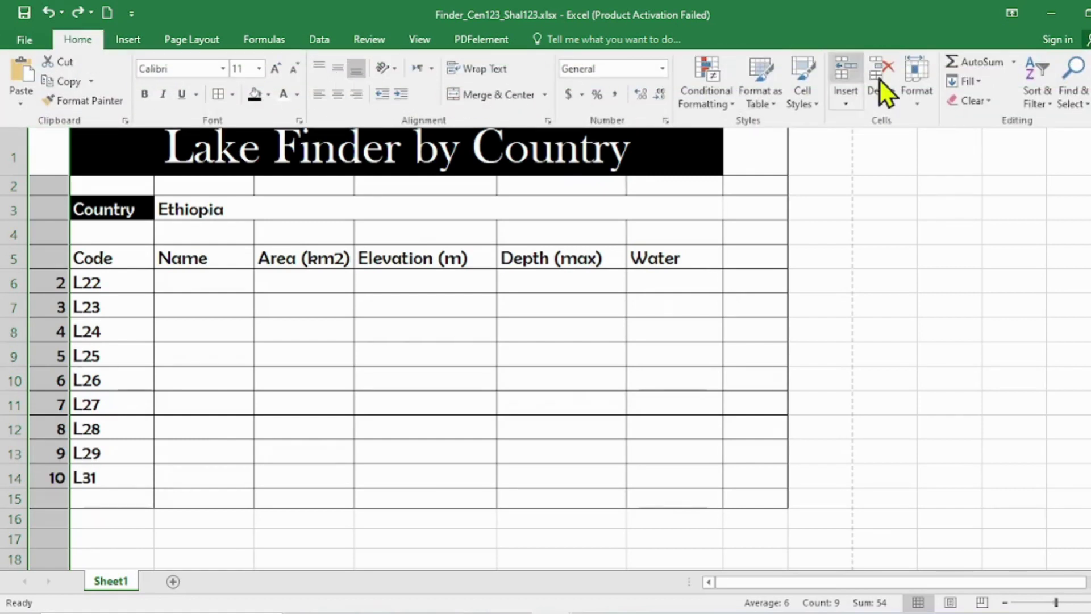
pyautogui.click(916, 101)
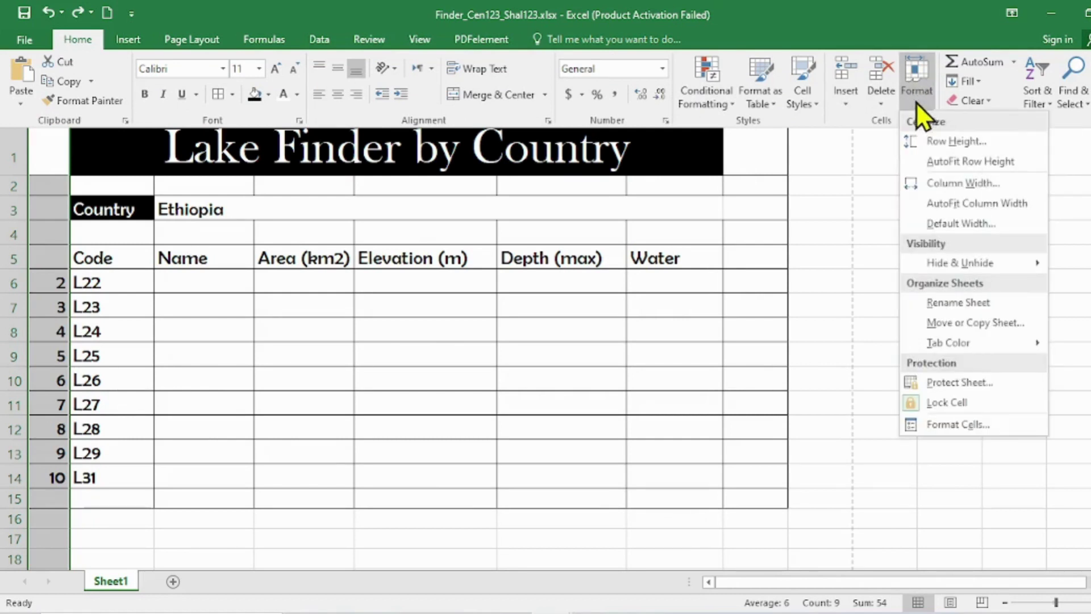
pyautogui.moveTo(945, 268)
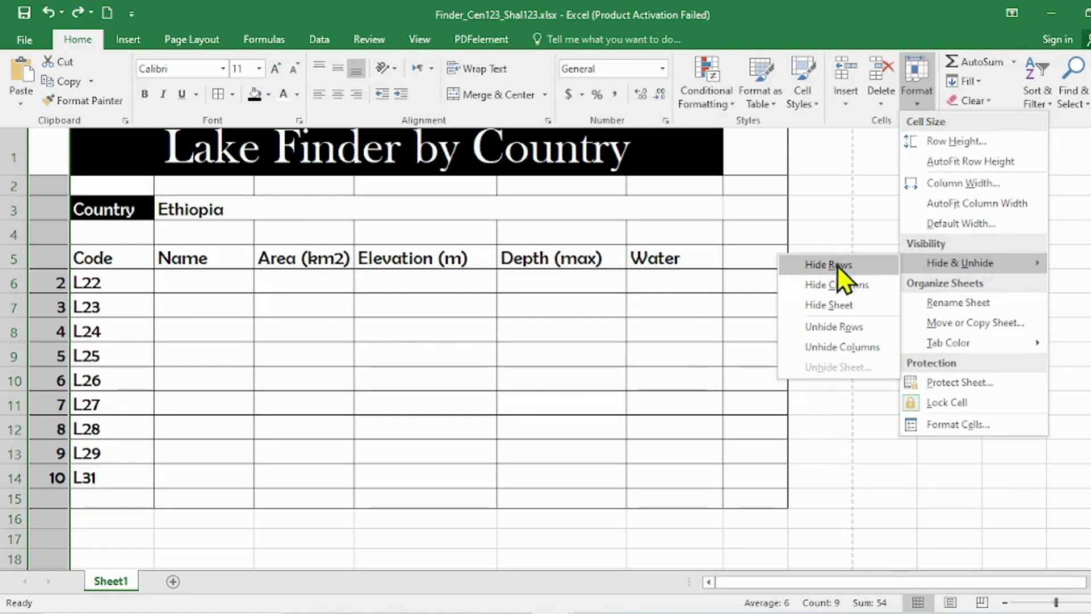
pyautogui.click(830, 284)
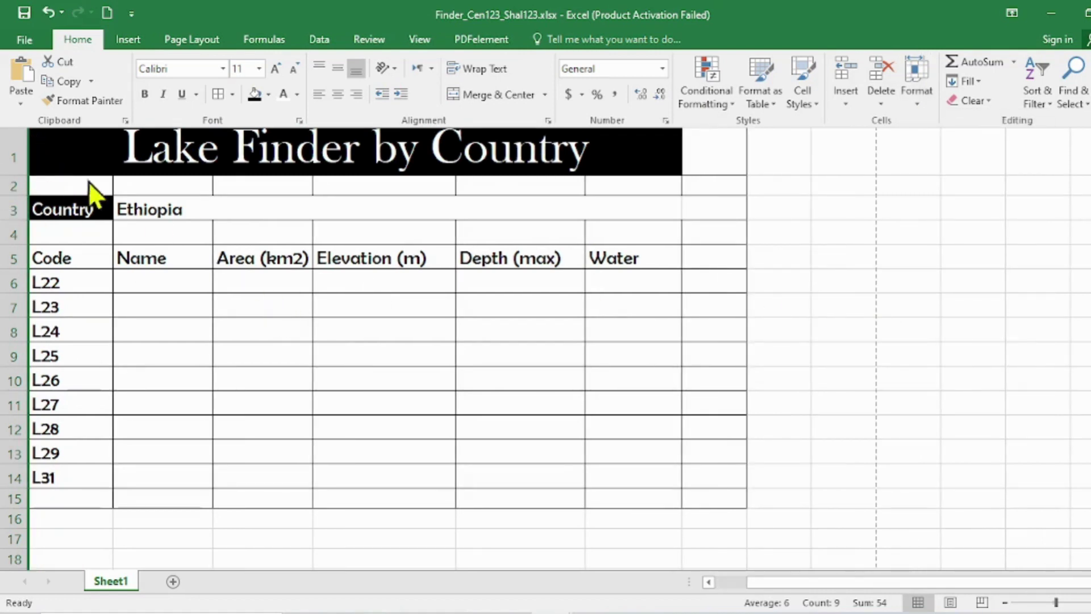
# Switch to the question paper PDF and highlight question 22's lookup instruction and its "no error message" condition in yellow.
pyautogui.hotkey('alt', 'Tab')
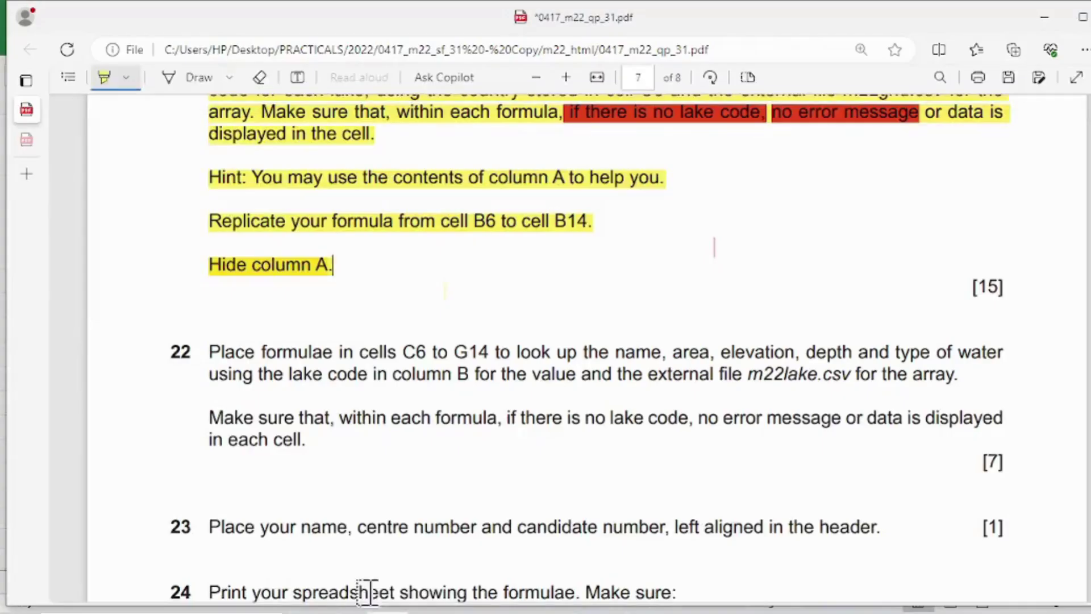
pyautogui.scroll(1, 275, 390)
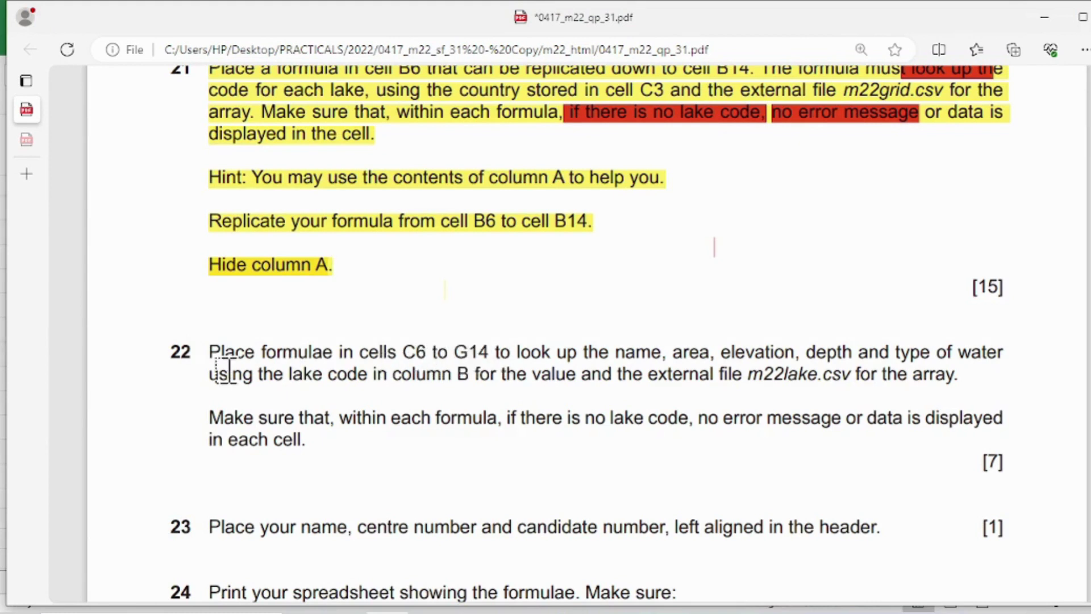
pyautogui.moveTo(209, 352); pyautogui.dragTo(956, 375)
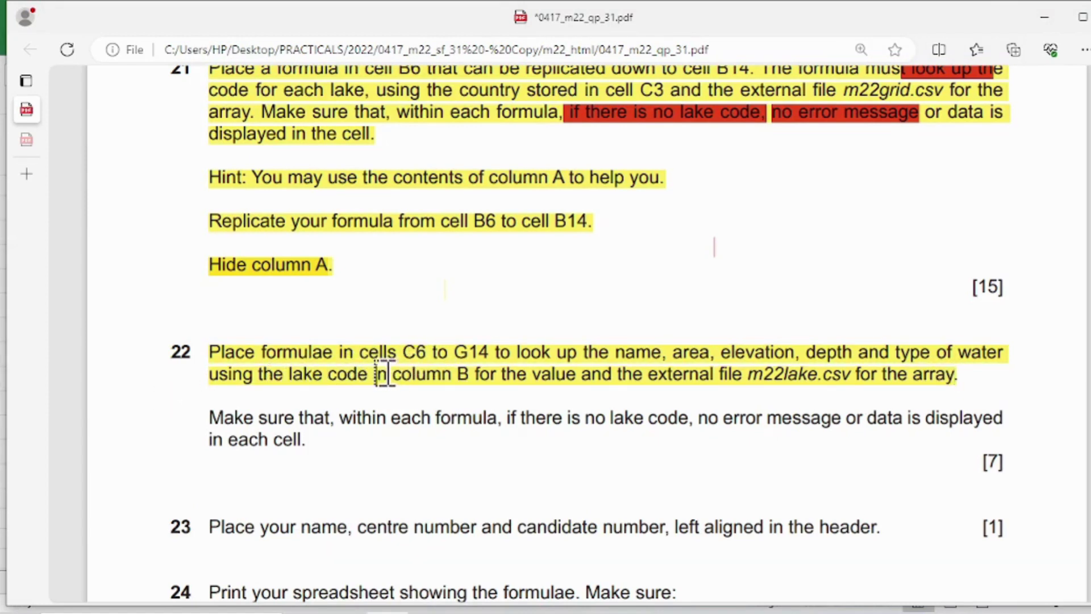
pyautogui.moveTo(385, 375); pyautogui.dragTo(462, 372)
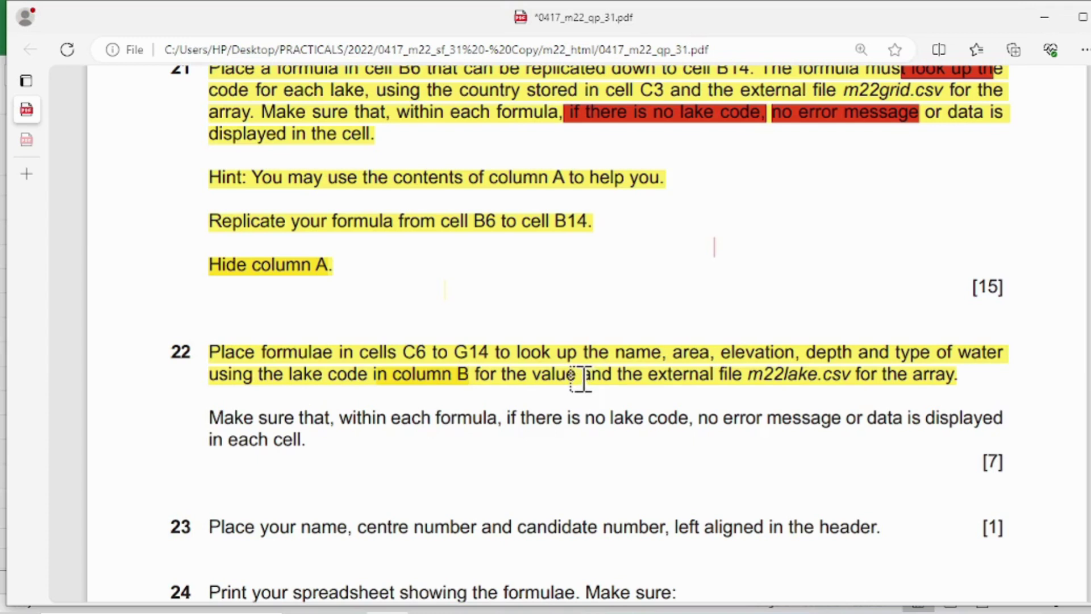
pyautogui.moveTo(581, 378); pyautogui.dragTo(886, 375)
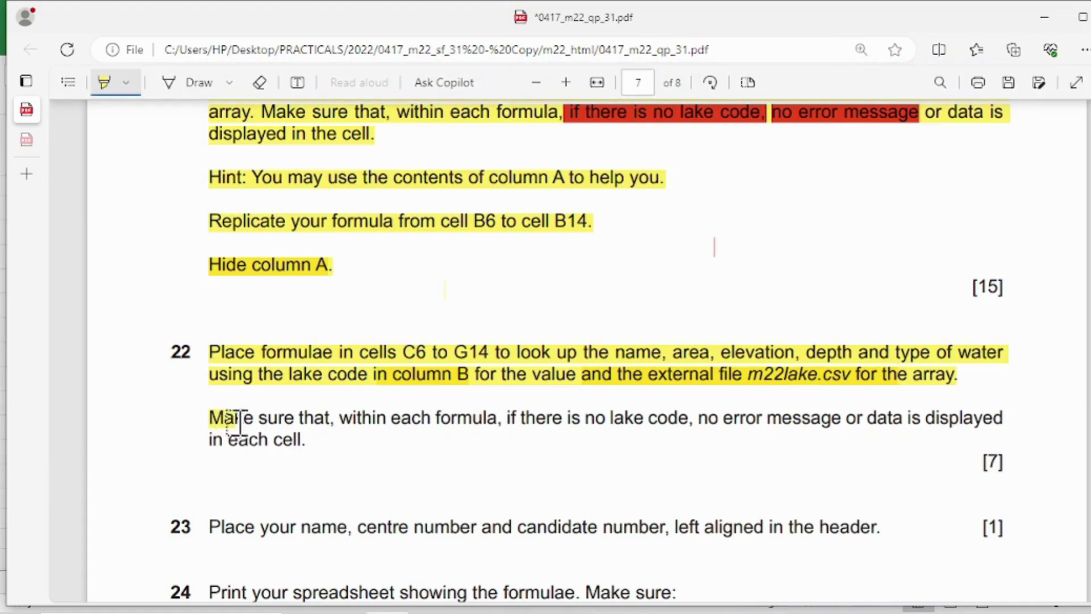
pyautogui.moveTo(238, 421); pyautogui.dragTo(677, 419)
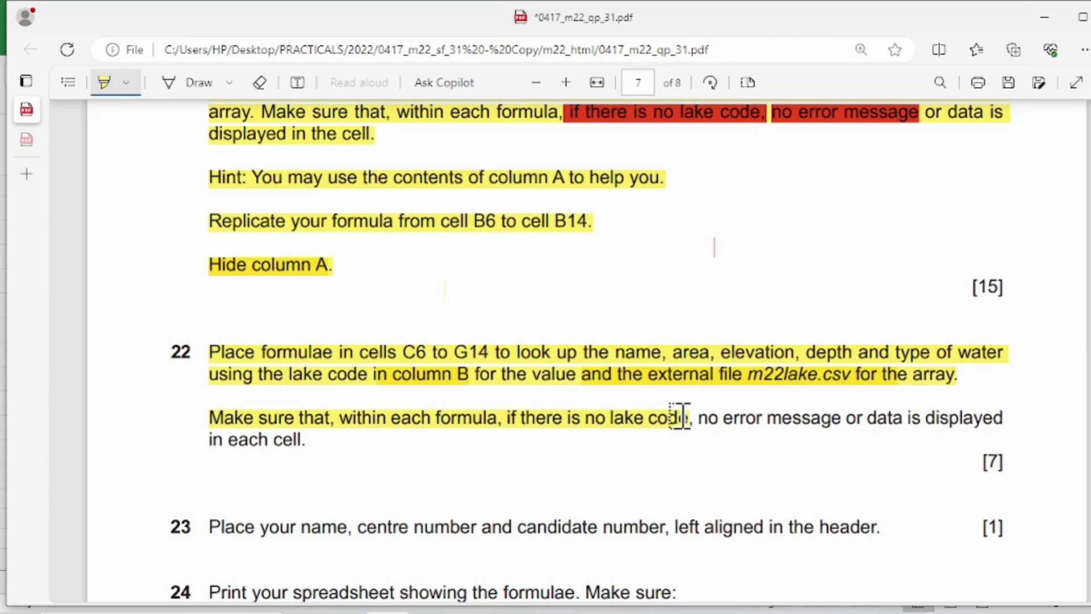
pyautogui.moveTo(682, 419); pyautogui.dragTo(846, 419)
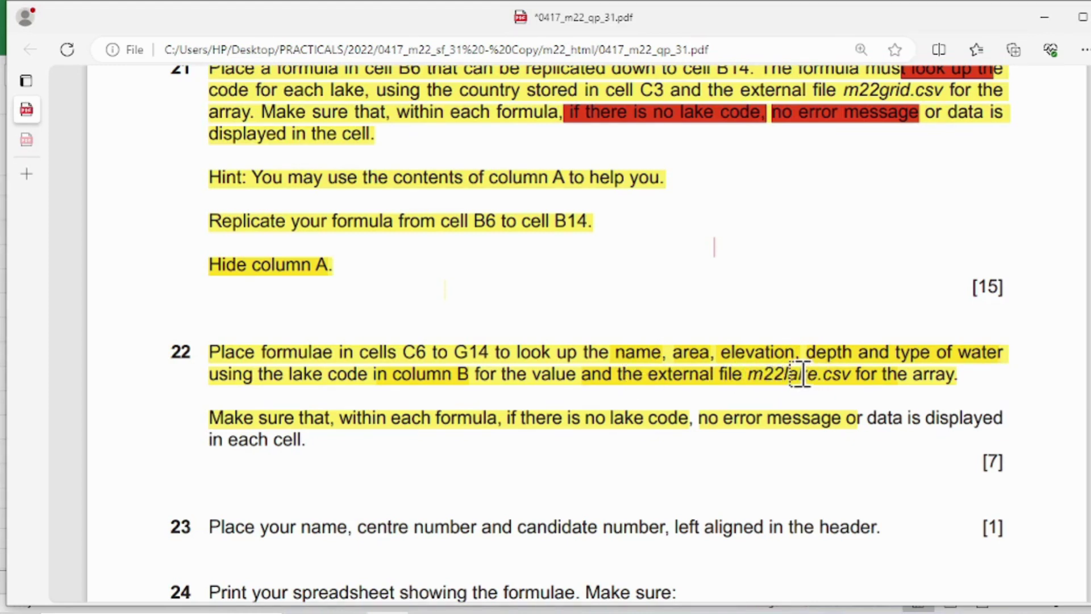
# Return to the Finder workbook and select C6, the first cell under the Name heading.
pyautogui.click(550, 611)
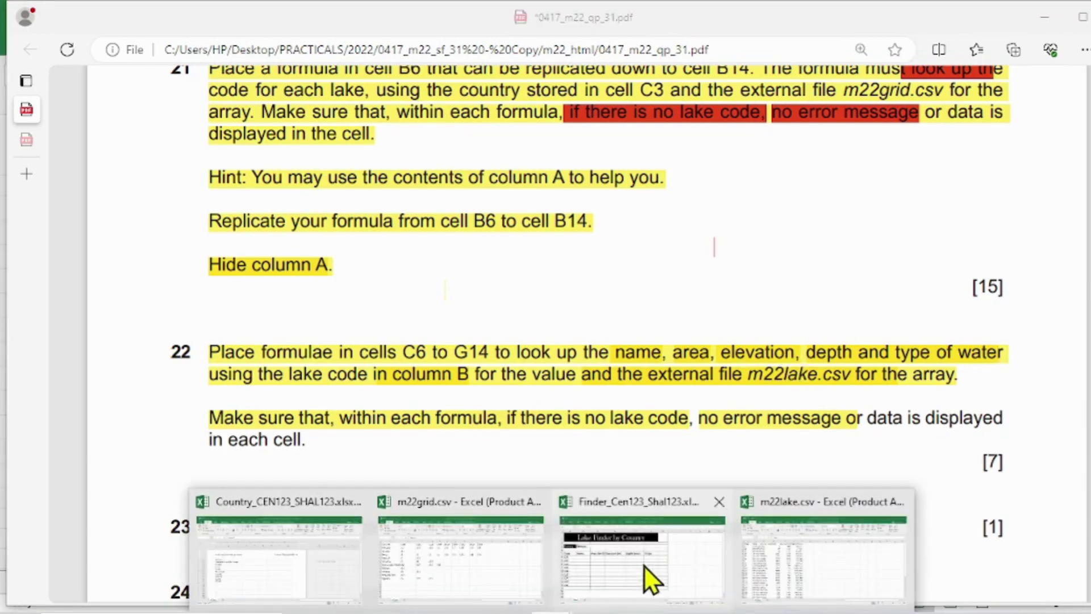
pyautogui.click(627, 551)
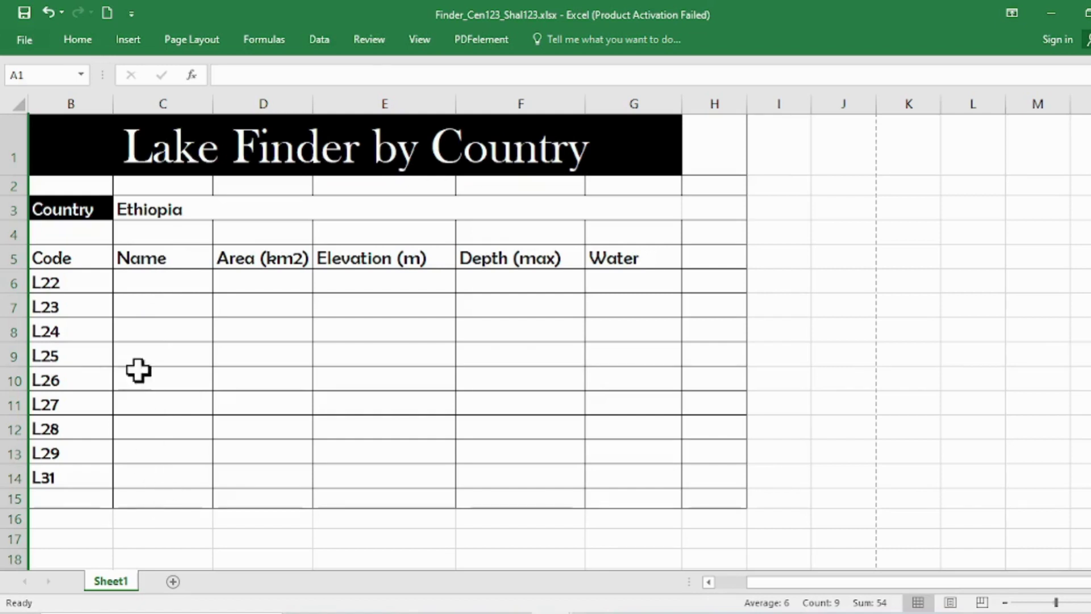
pyautogui.click(142, 283)
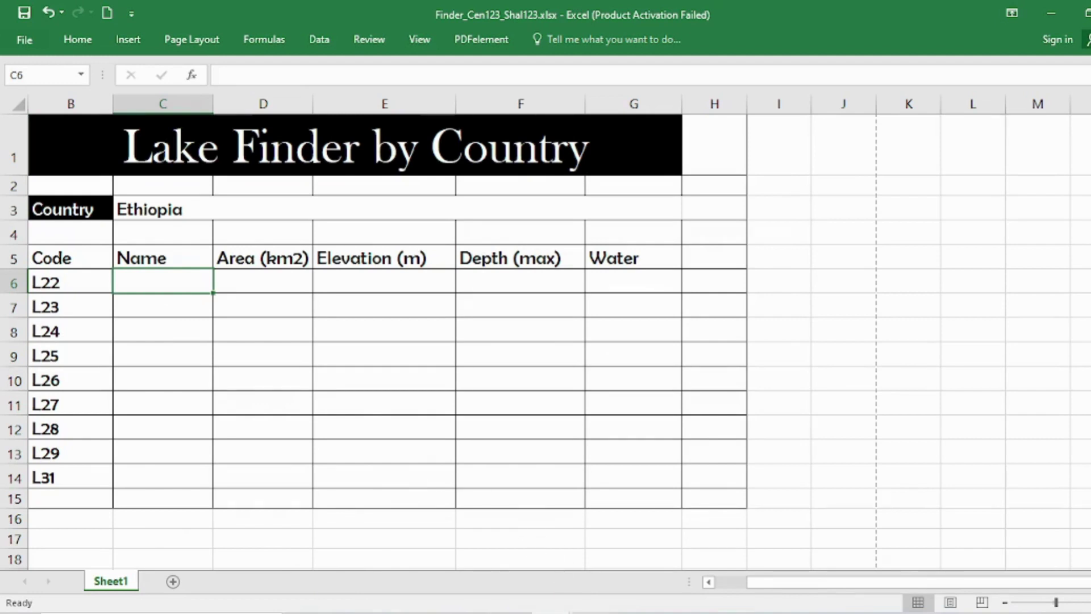
# Switch to m22lake.csv, widen columns B, C, E, F and G, and look through the lake records.
pyautogui.click(803, 575)
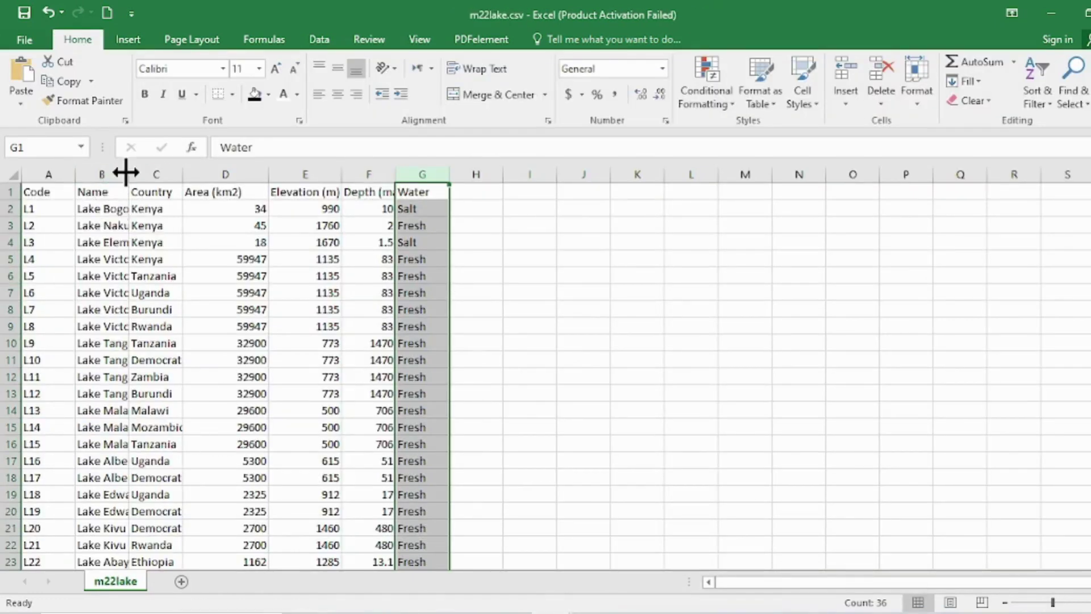
pyautogui.moveTo(126, 172); pyautogui.dragTo(178, 173)
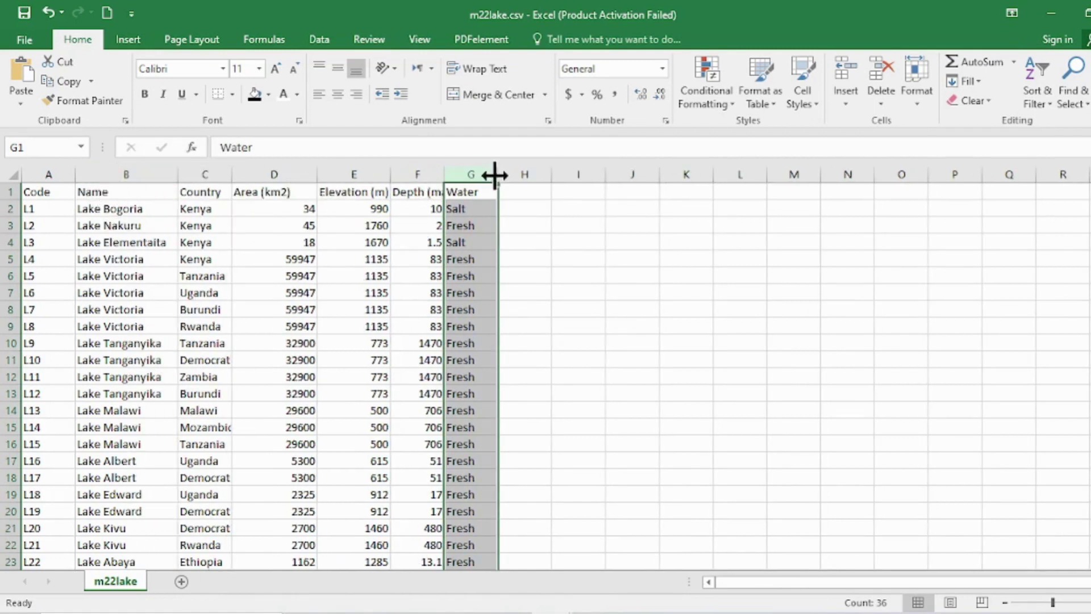
pyautogui.moveTo(496, 173); pyautogui.dragTo(560, 176)
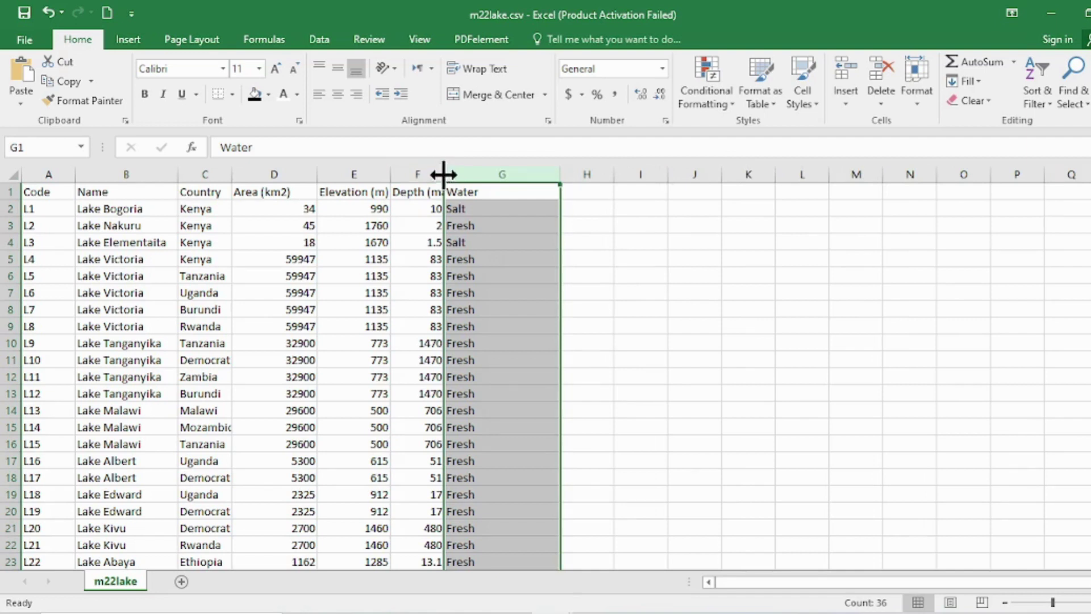
pyautogui.moveTo(443, 174); pyautogui.dragTo(496, 176)
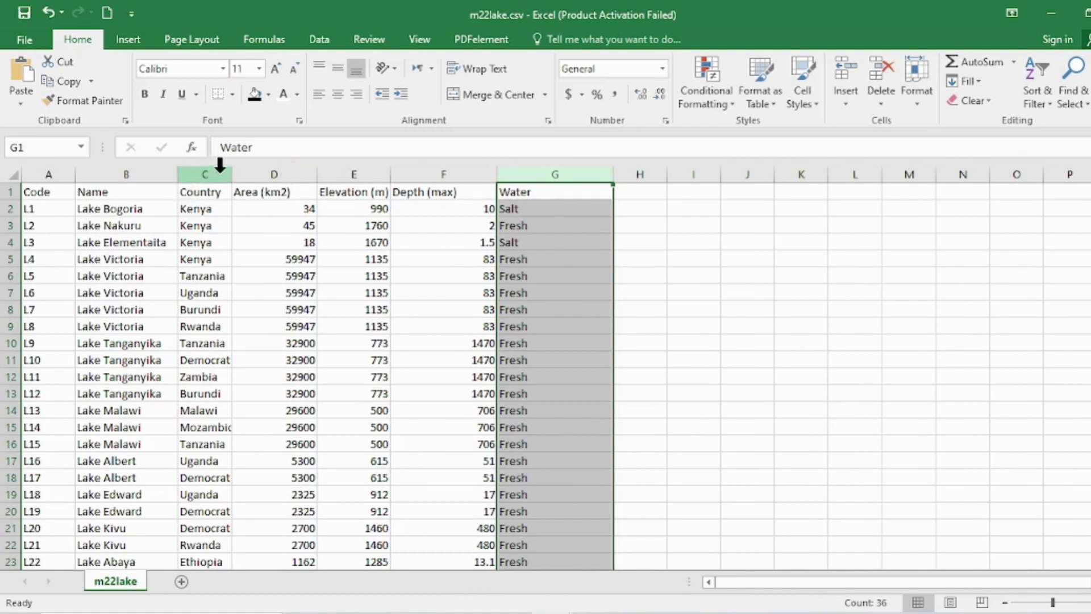
pyautogui.moveTo(232, 174); pyautogui.dragTo(282, 175)
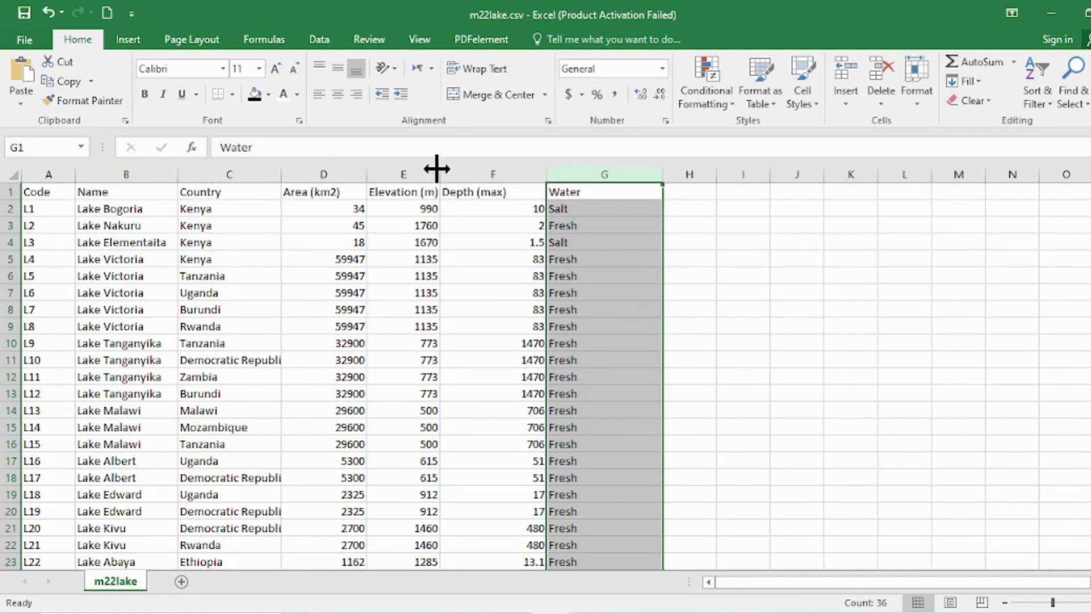
pyautogui.moveTo(436, 169); pyautogui.dragTo(476, 168)
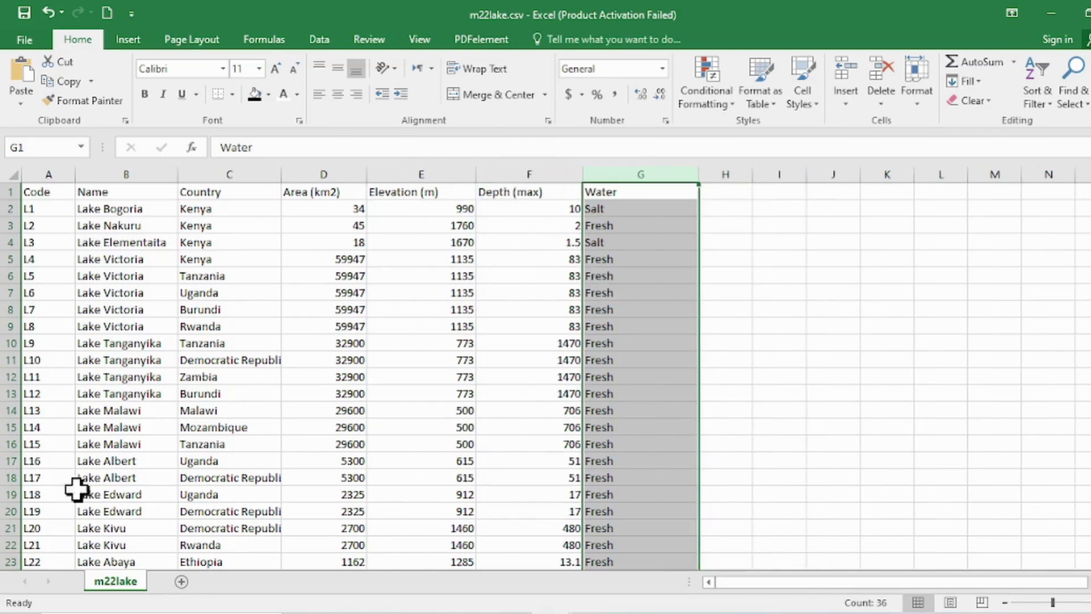
pyautogui.scroll(-11, 110, 419)
pyautogui.scroll(11, 136, 419)
# Switch to the question paper PDF and highlight "if there is no lake code" and "no error message" in question 22 in red.
pyautogui.moveTo(389, 613)
pyautogui.click(364, 540)
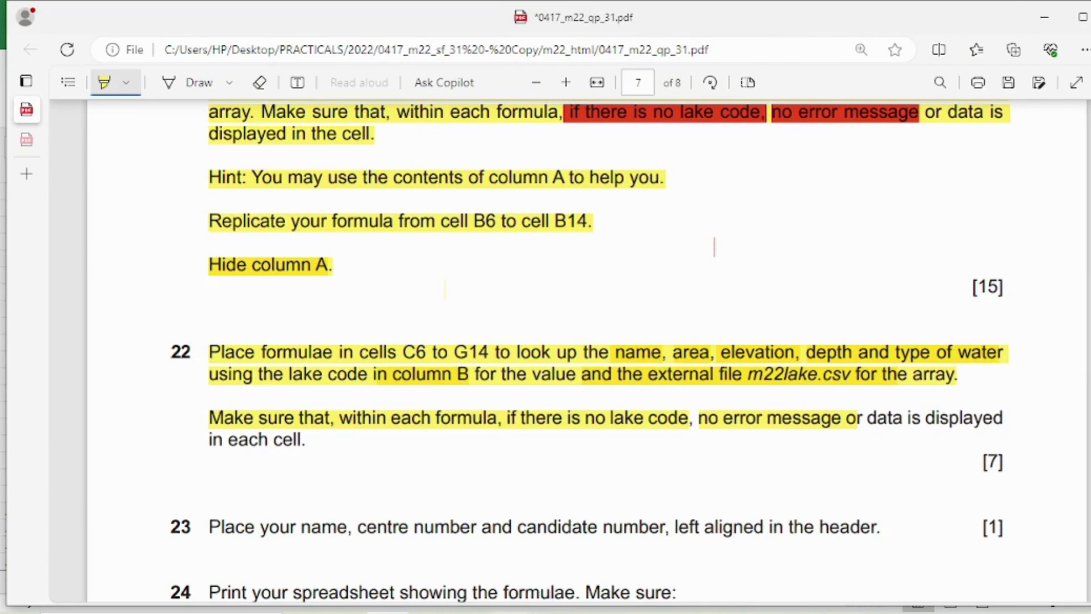
pyautogui.moveTo(552, 610)
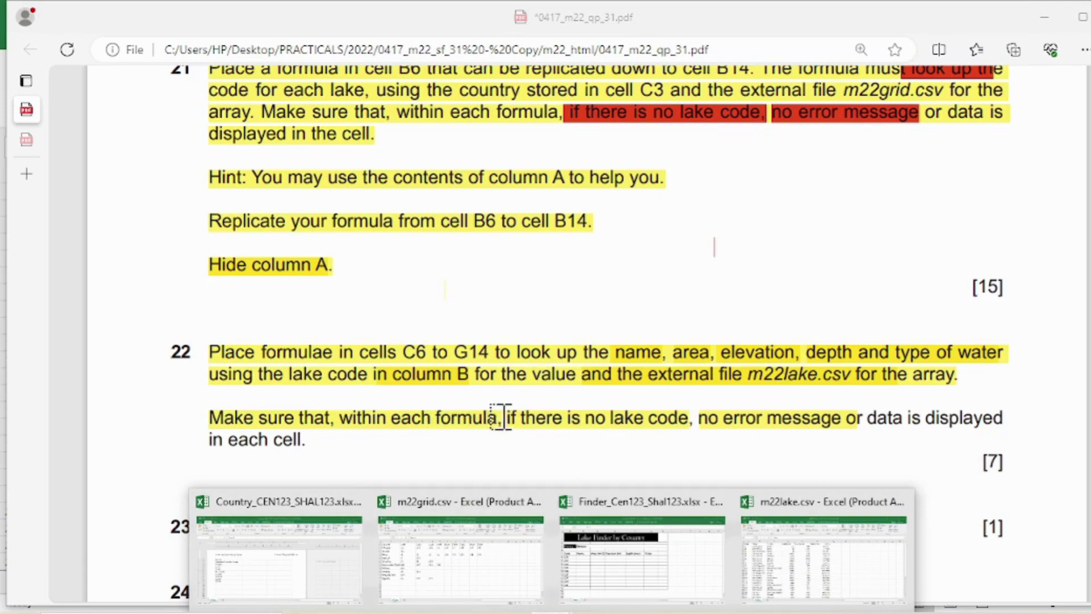
pyautogui.moveTo(132, 16)
pyautogui.click(134, 83)
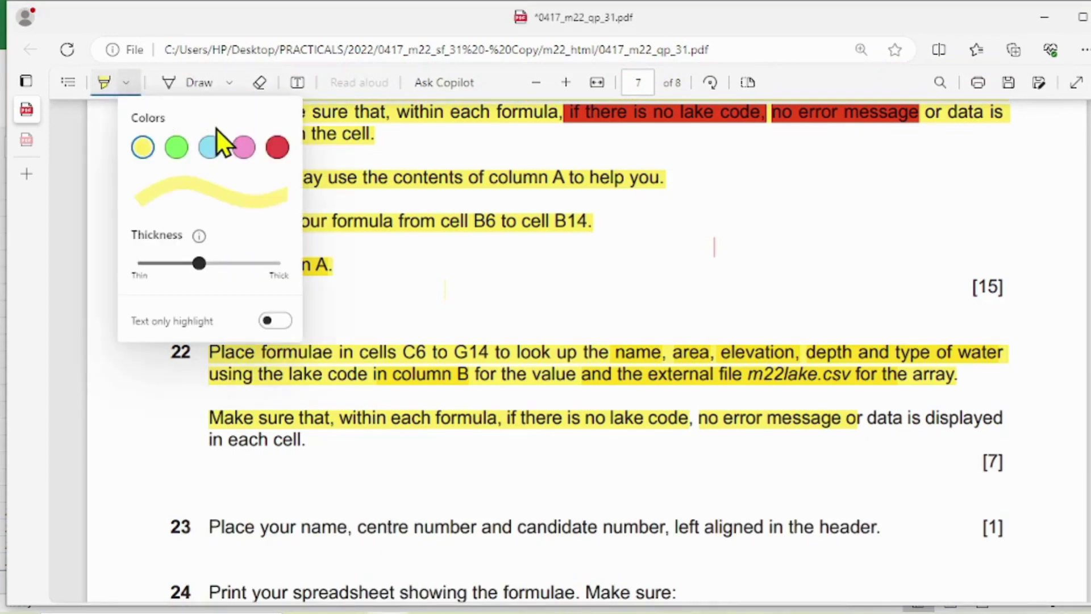
pyautogui.click(278, 147)
pyautogui.moveTo(507, 420); pyautogui.dragTo(818, 418)
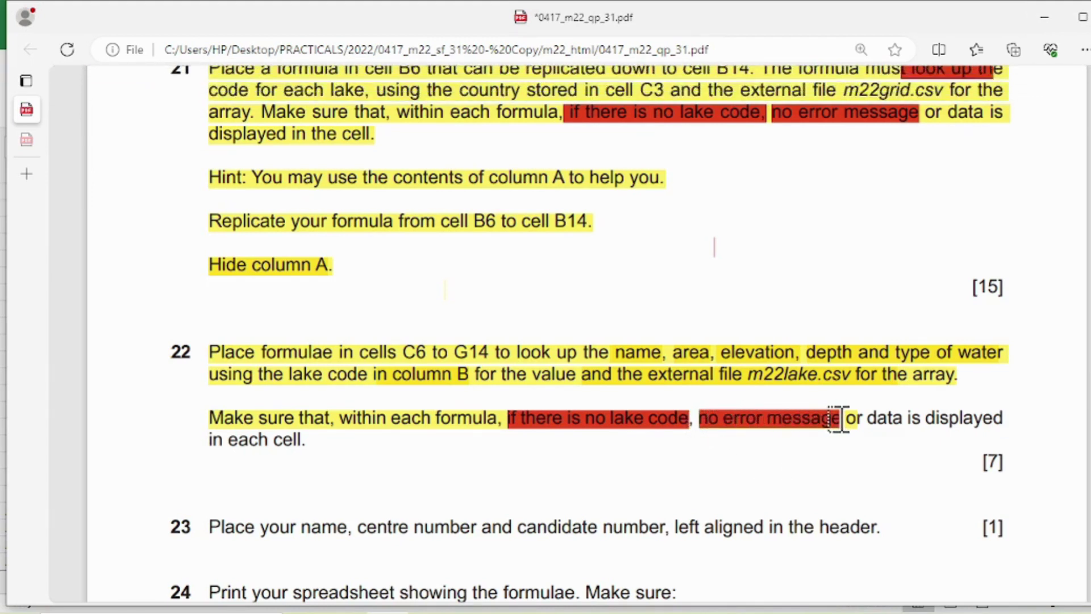
pyautogui.moveTo(838, 419); pyautogui.dragTo(846, 419)
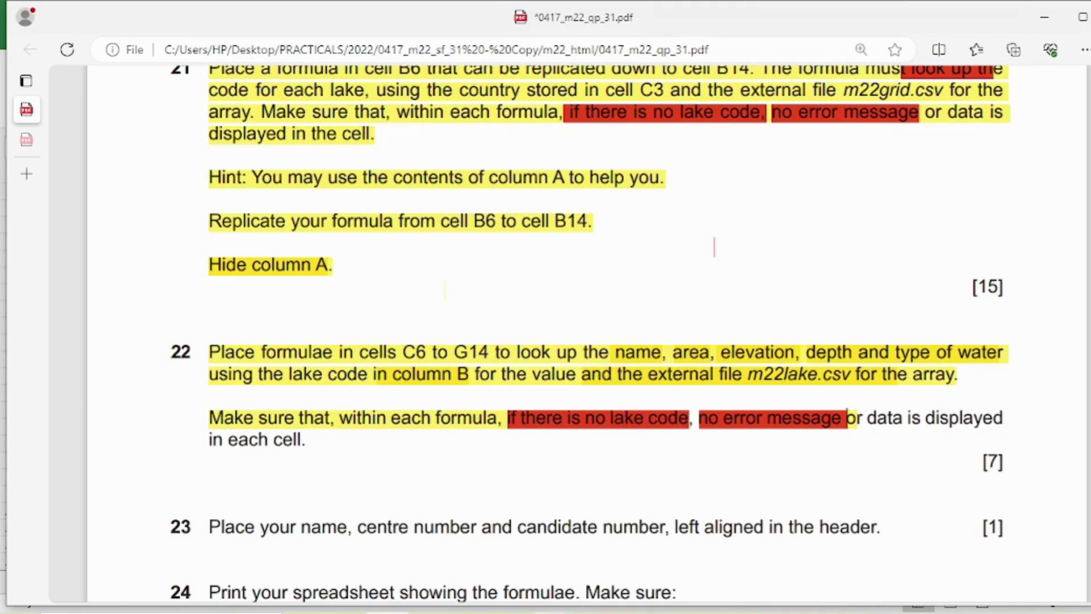
# Return to the Finder workbook and begin C6's formula with =IF($B6="","" to give a blank when the lake code is missing.
pyautogui.click(602, 586)
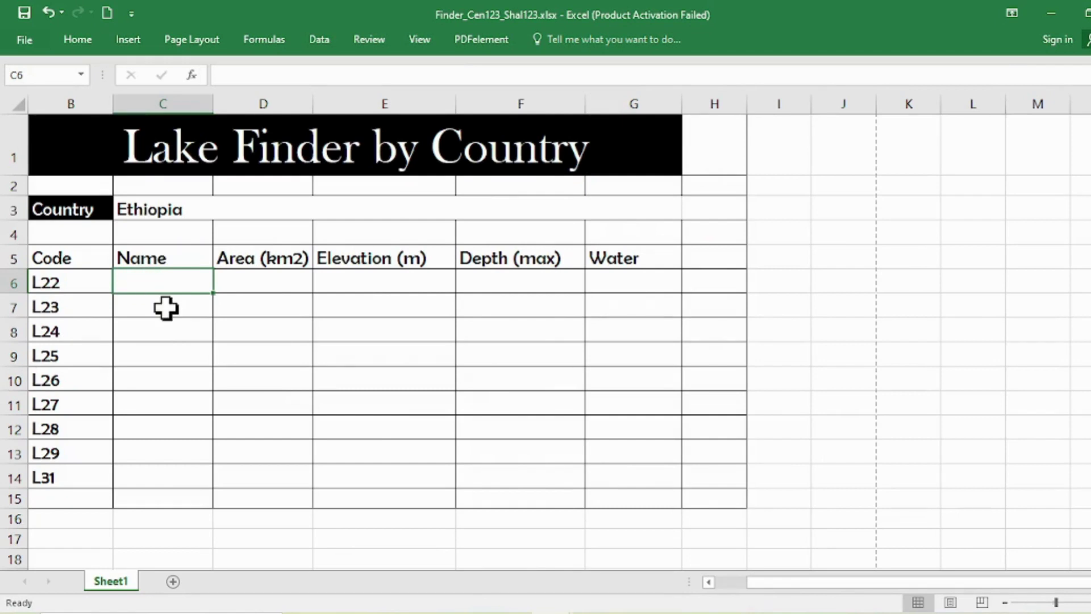
pyautogui.write('=')
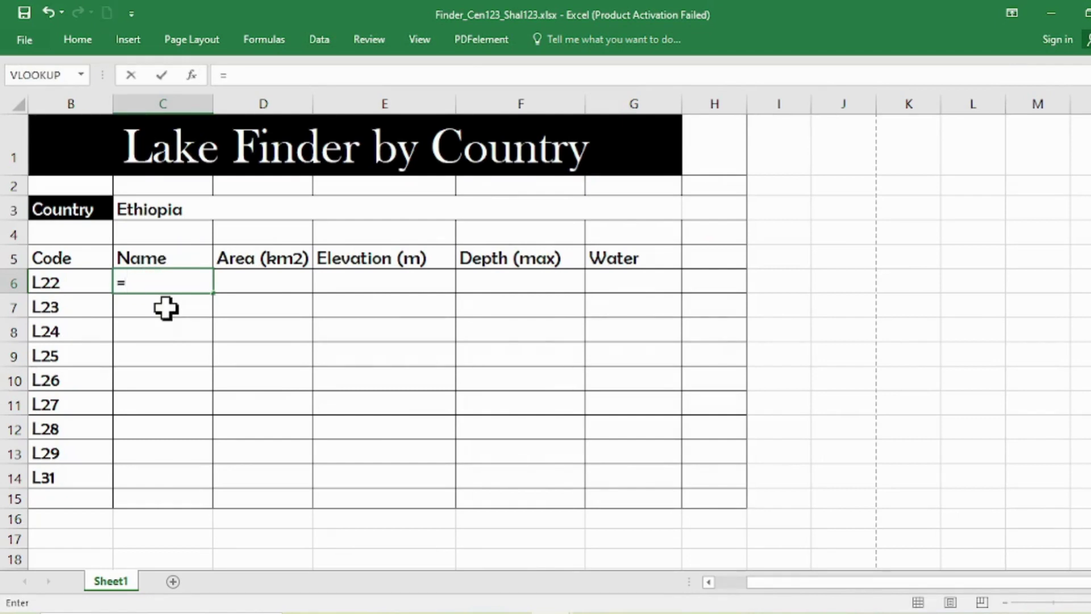
pyautogui.write('IF')
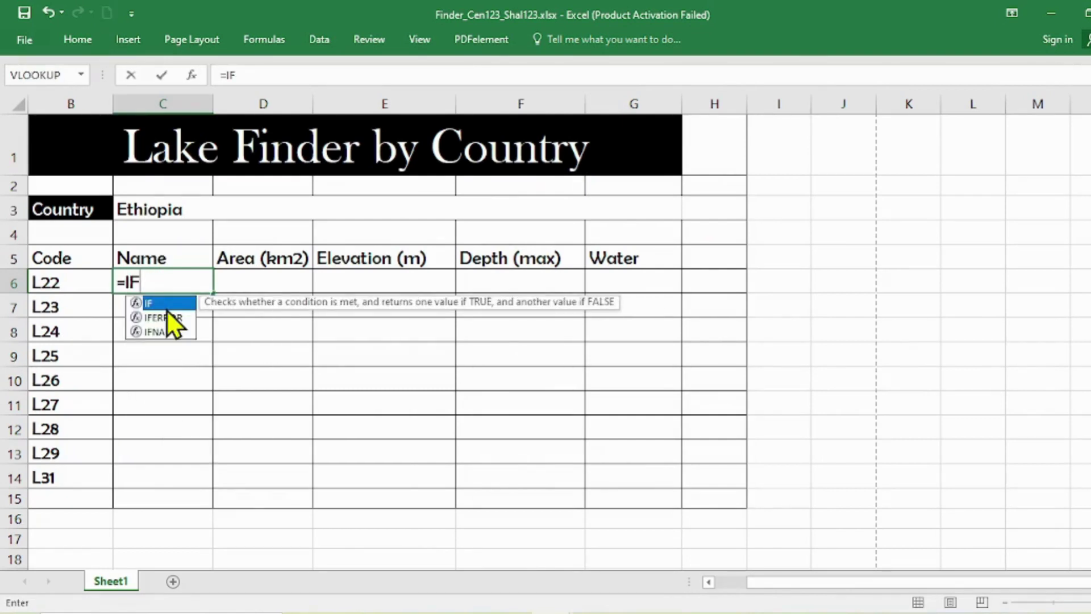
pyautogui.write('(')
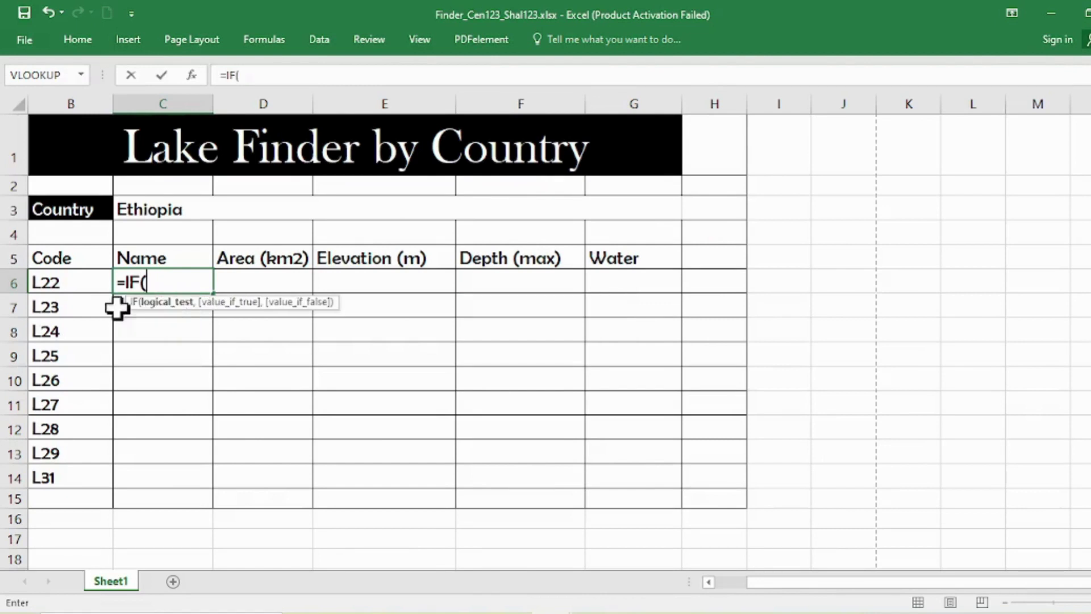
pyautogui.click(64, 280)
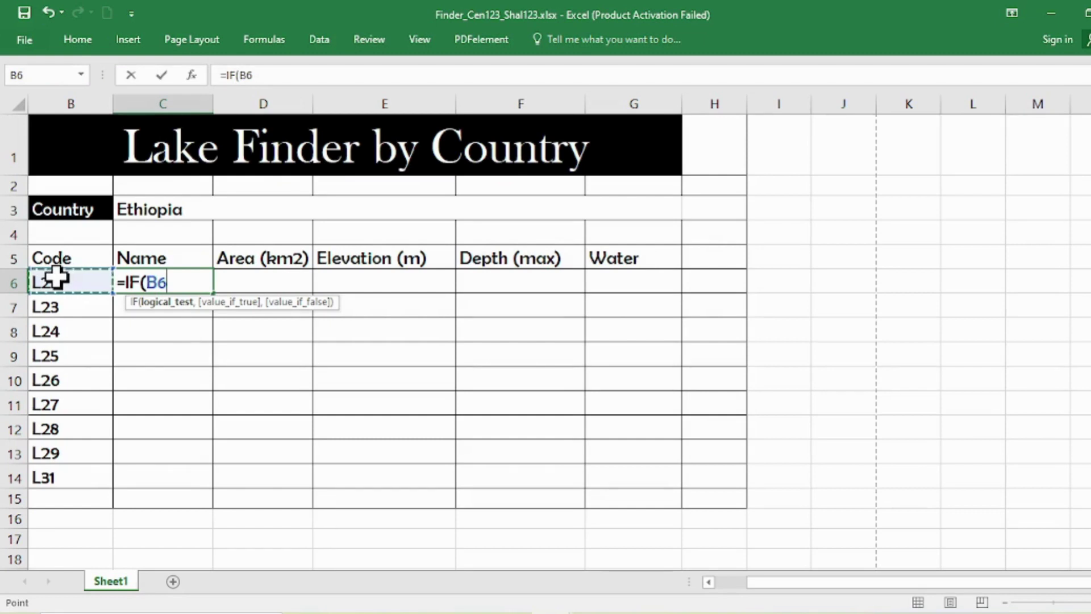
pyautogui.click(149, 282)
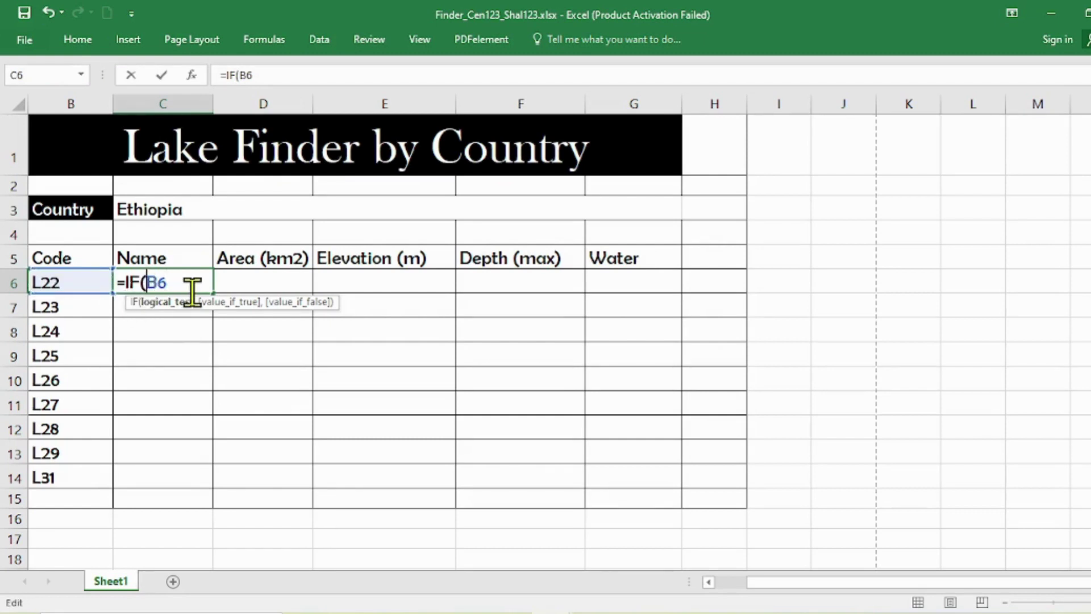
pyautogui.write('$B6=')
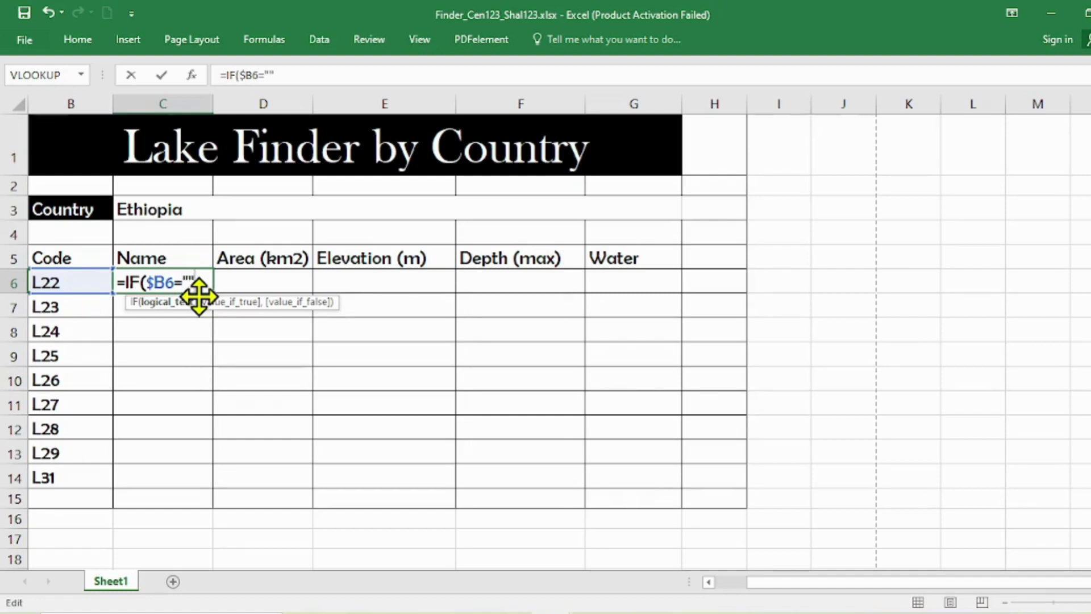
pyautogui.write(',')
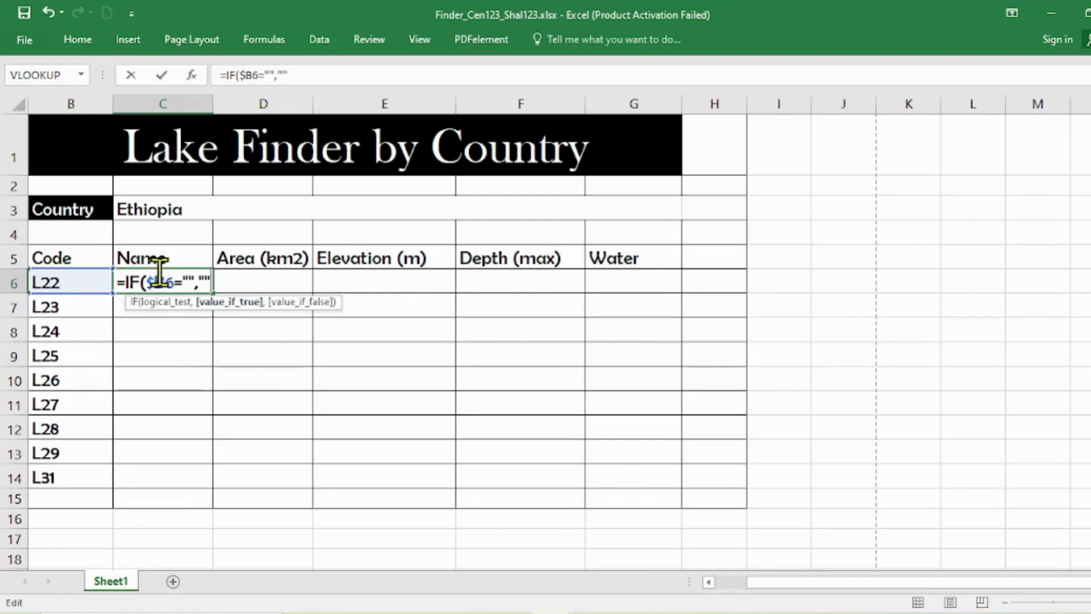
pyautogui.moveTo(149, 278); pyautogui.dragTo(194, 282)
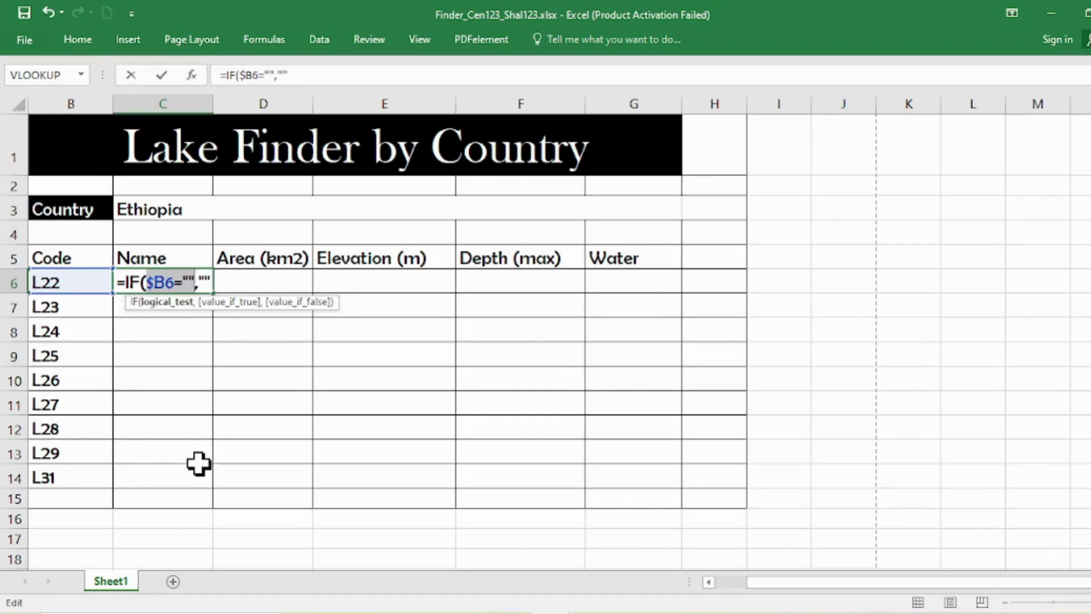
pyautogui.click(203, 282)
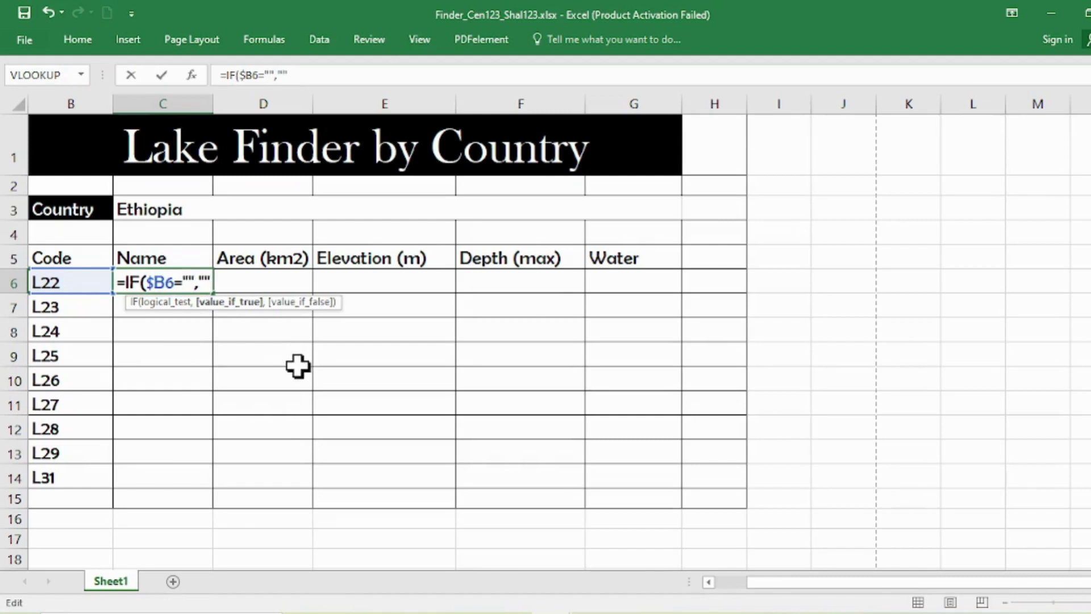
# Add a VLOOKUP as the IF formula's false value, with $B6 as its lookup value.
pyautogui.write(',')
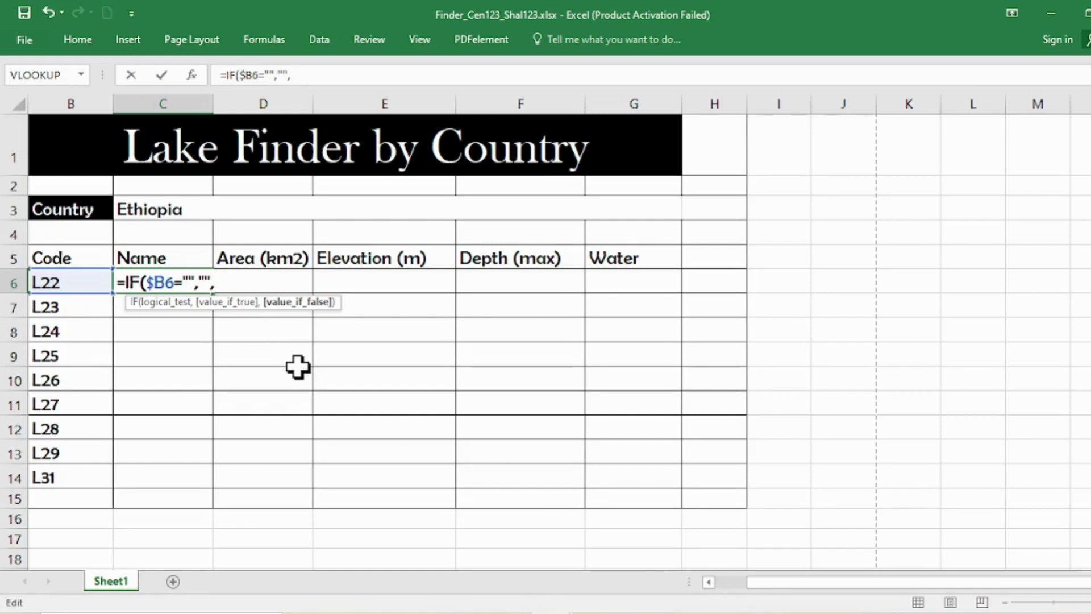
pyautogui.write('VL')
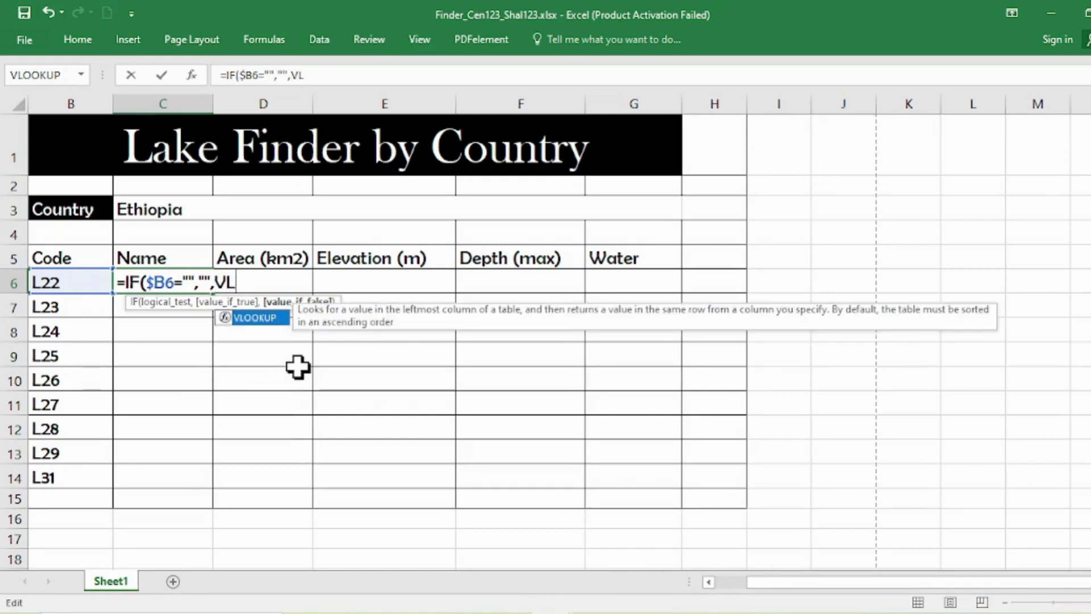
pyautogui.write('OOKU')
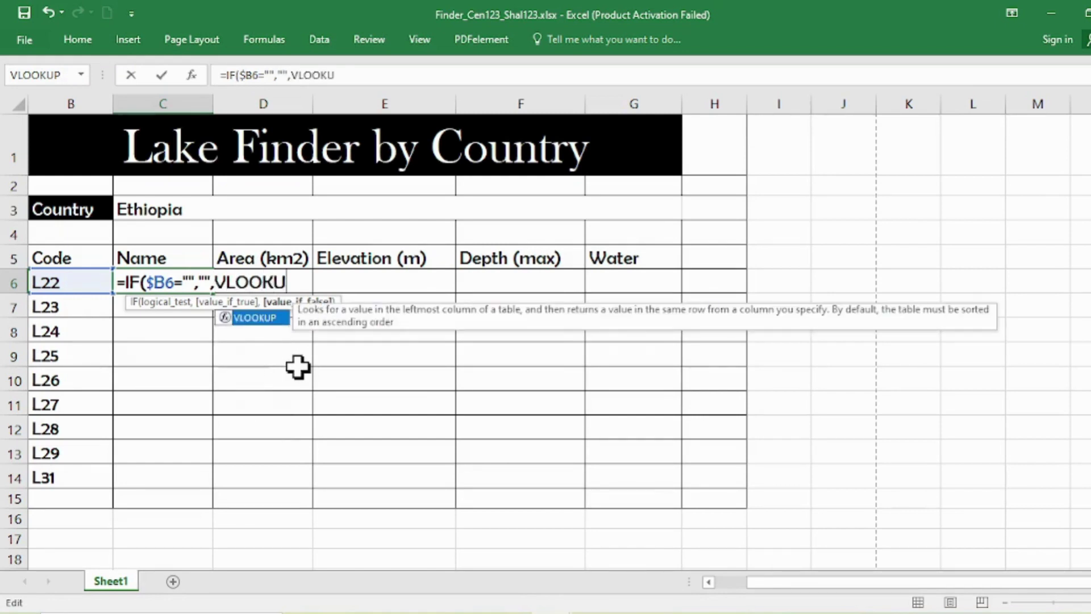
pyautogui.write('P(')
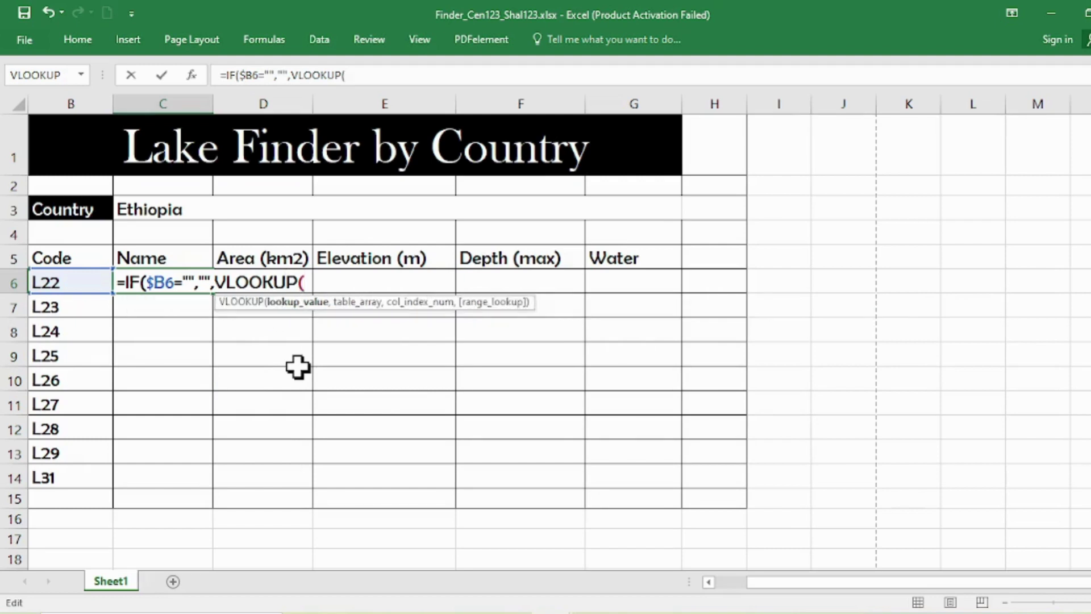
pyautogui.click(62, 278)
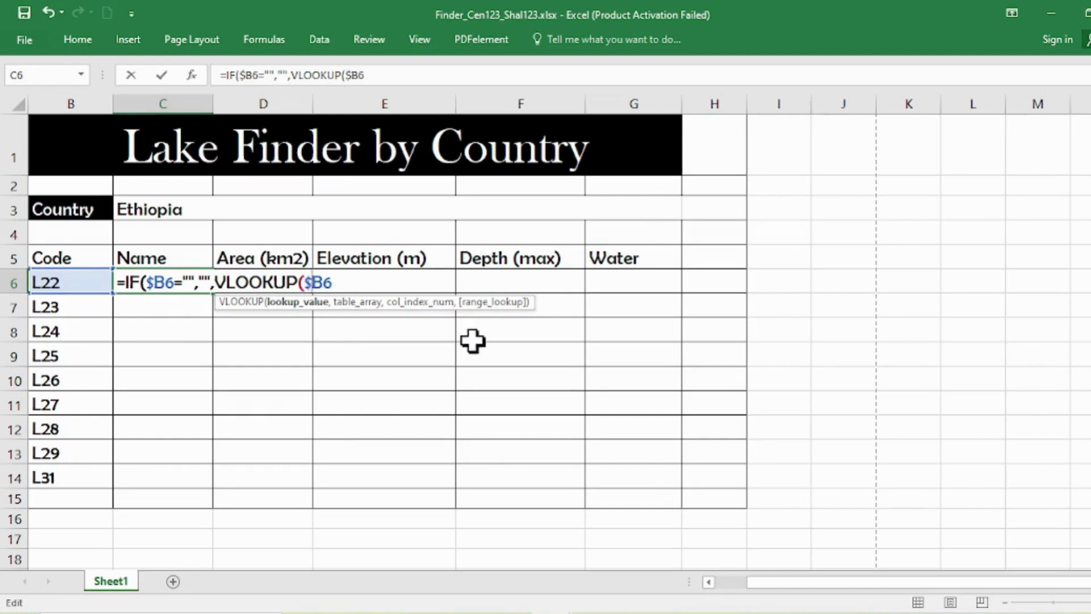
pyautogui.press('F4')
pyautogui.press('F4')
pyautogui.press('F4')
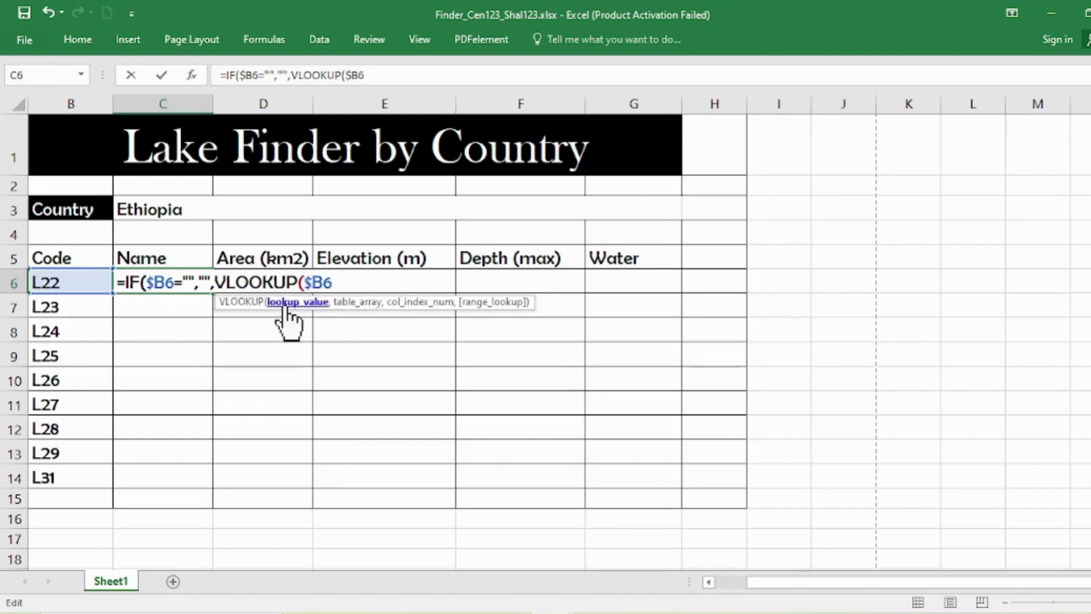
pyautogui.write(',')
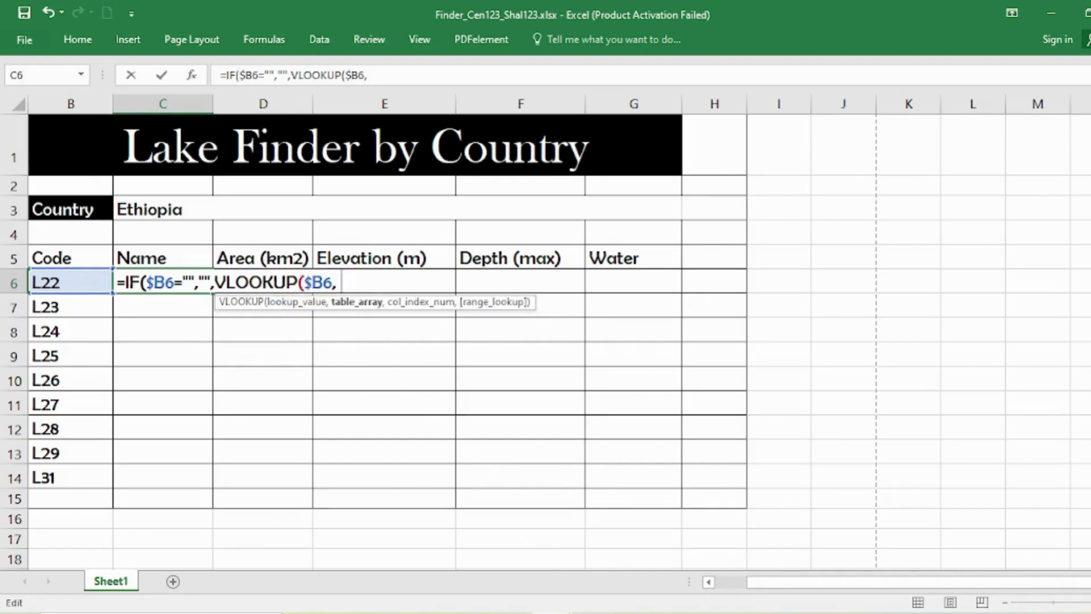
# Set the VLOOKUP's table array to A2:G36 of m22lake.csv with absolute references, and continue the formula in the Finder workbook with a comma.
pyautogui.moveTo(671, 602)
pyautogui.click(830, 537)
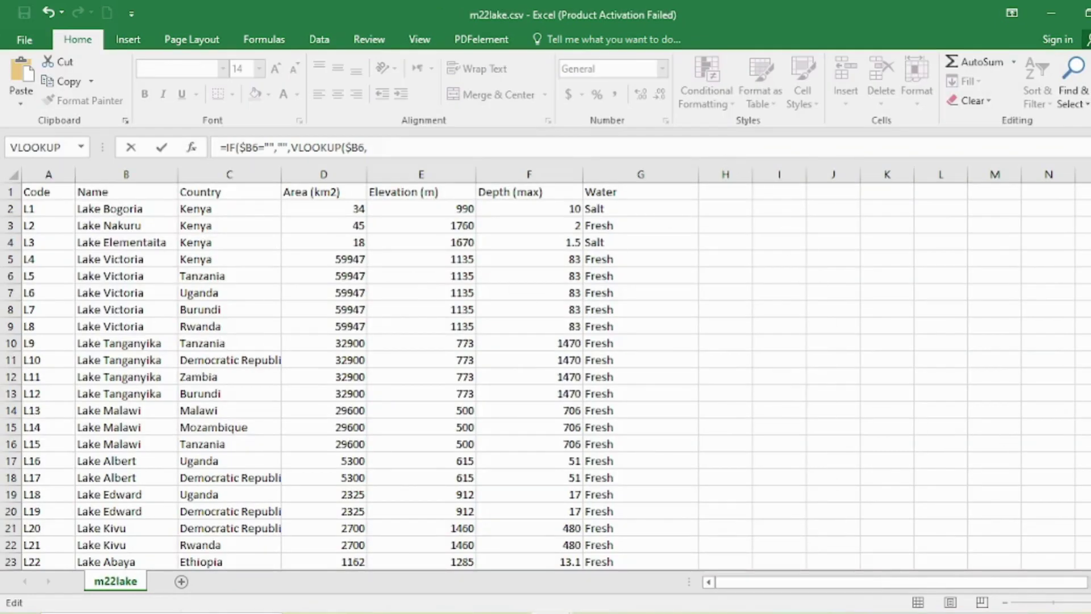
pyautogui.scroll(-5, 546, 375)
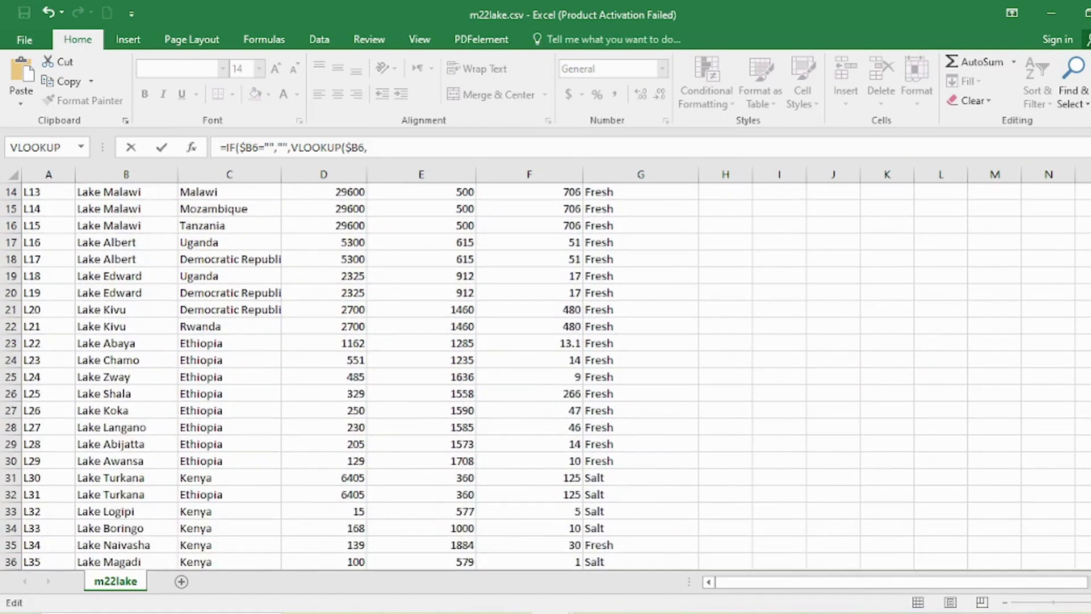
pyautogui.scroll(5, 546, 375)
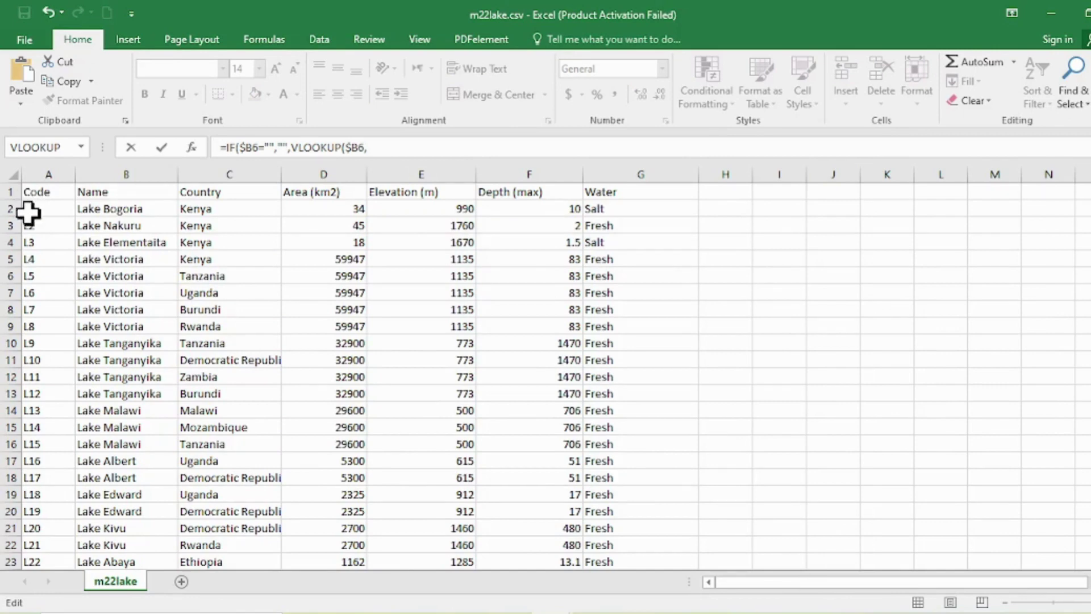
pyautogui.moveTo(34, 210)
pyautogui.mouseDown()
pyautogui.moveTo(450, 241)
pyautogui.moveTo(631, 304)
pyautogui.moveTo(623, 558)
pyautogui.moveTo(699, 575)
pyautogui.moveTo(572, 250)
pyautogui.moveTo(568, 185)
pyautogui.moveTo(582, 244)
pyautogui.moveTo(599, 186)
pyautogui.moveTo(451, 195)
pyautogui.moveTo(453, 218)
pyautogui.moveTo(463, 202)
pyautogui.moveTo(610, 204)
pyautogui.mouseUp()
pyautogui.scroll(11, 693, 273)
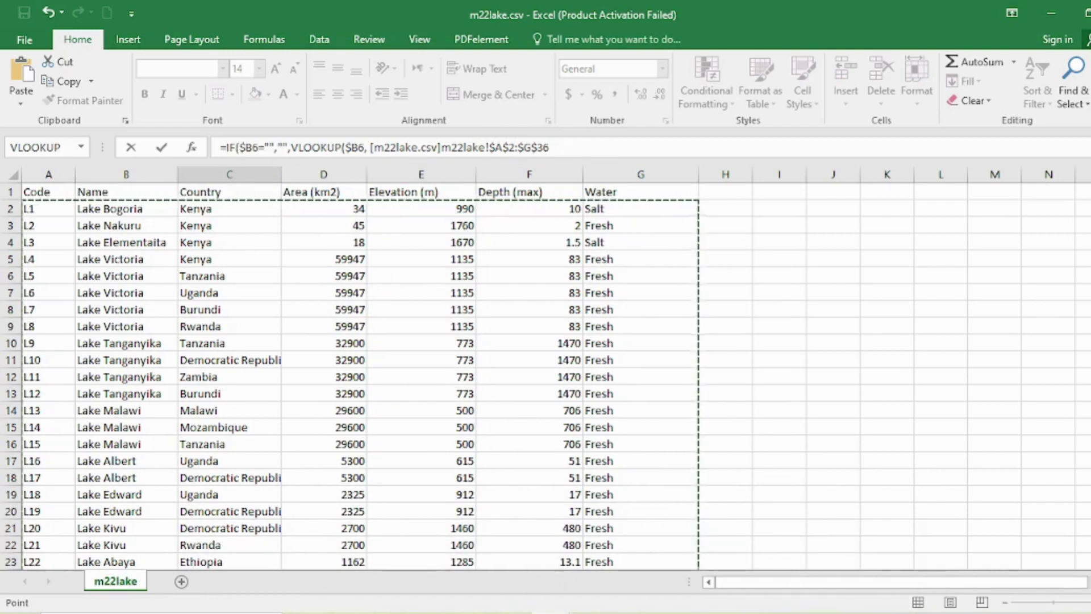
pyautogui.click(648, 566)
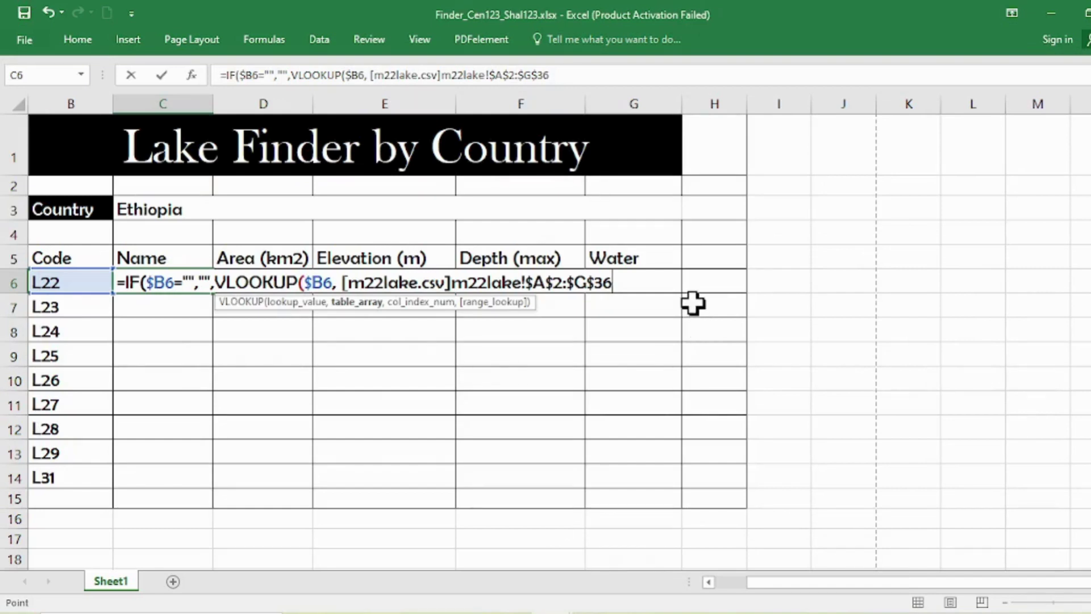
pyautogui.write(',')
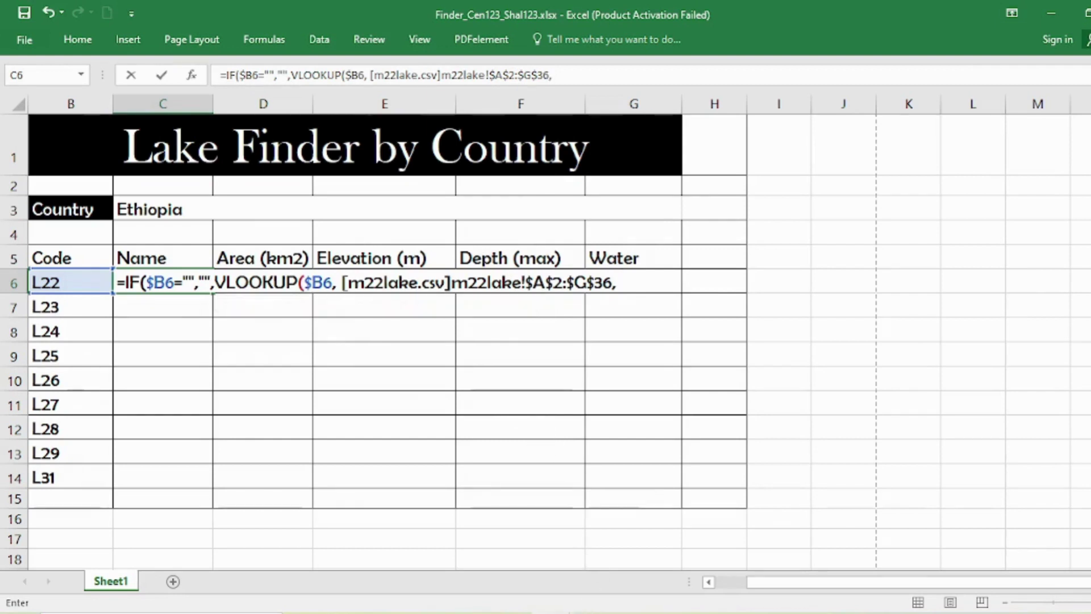
# Check the Name column's position in m22lake.csv and enter 2 as the VLOOKUP's column index in the Finder workbook.
pyautogui.click(838, 532)
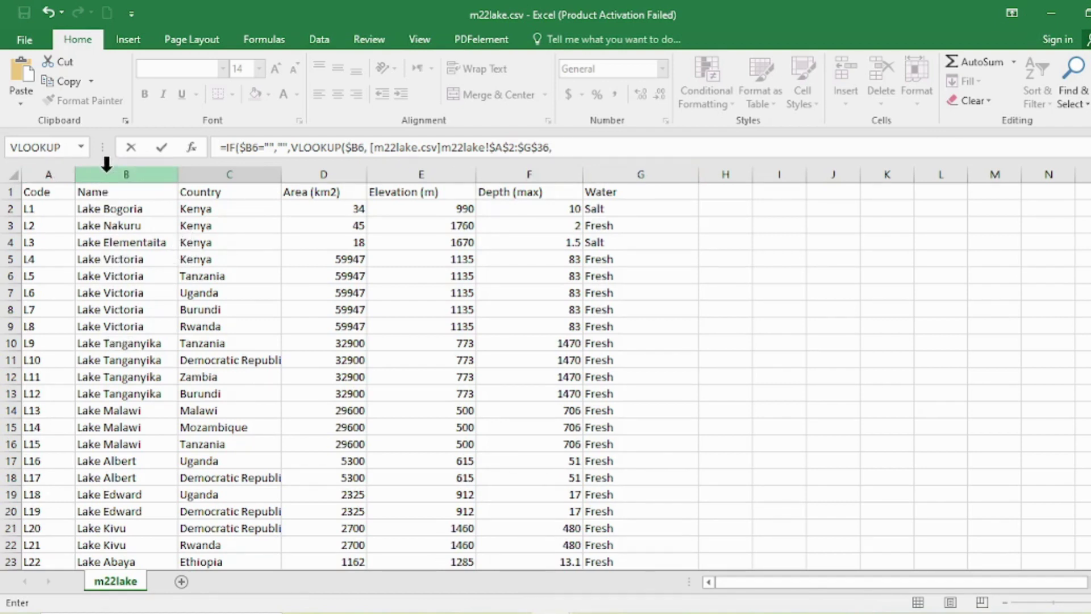
pyautogui.moveTo(704, 597)
pyautogui.click(625, 540)
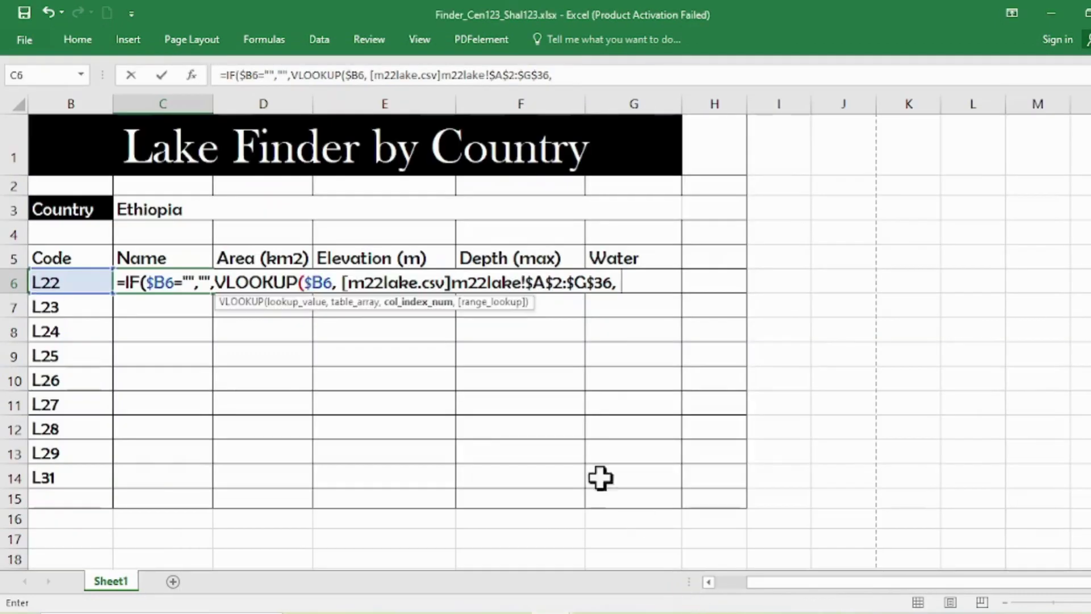
pyautogui.write('2')
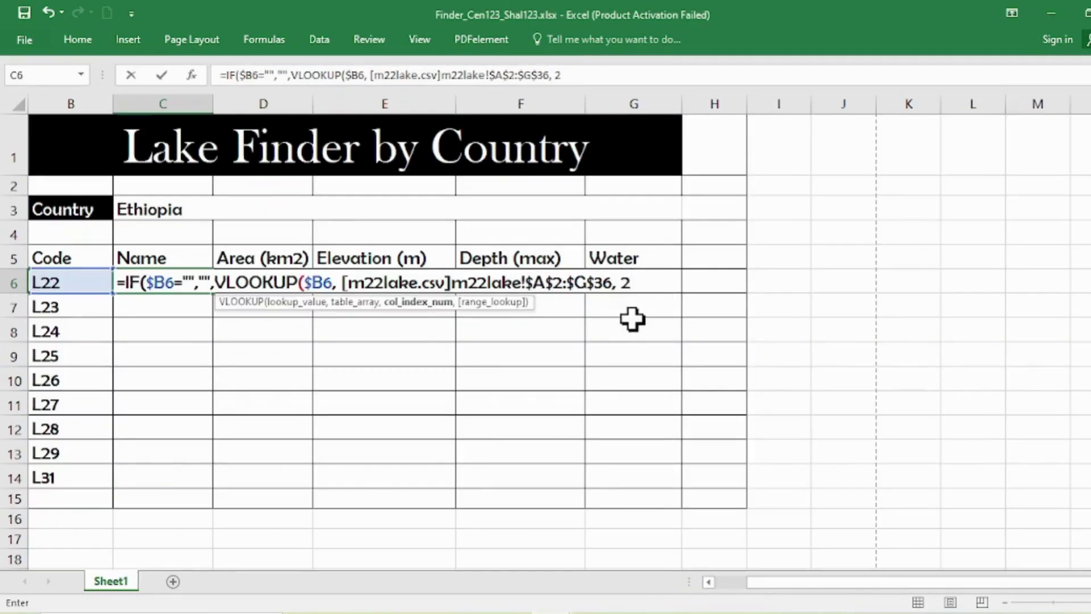
pyautogui.write(',')
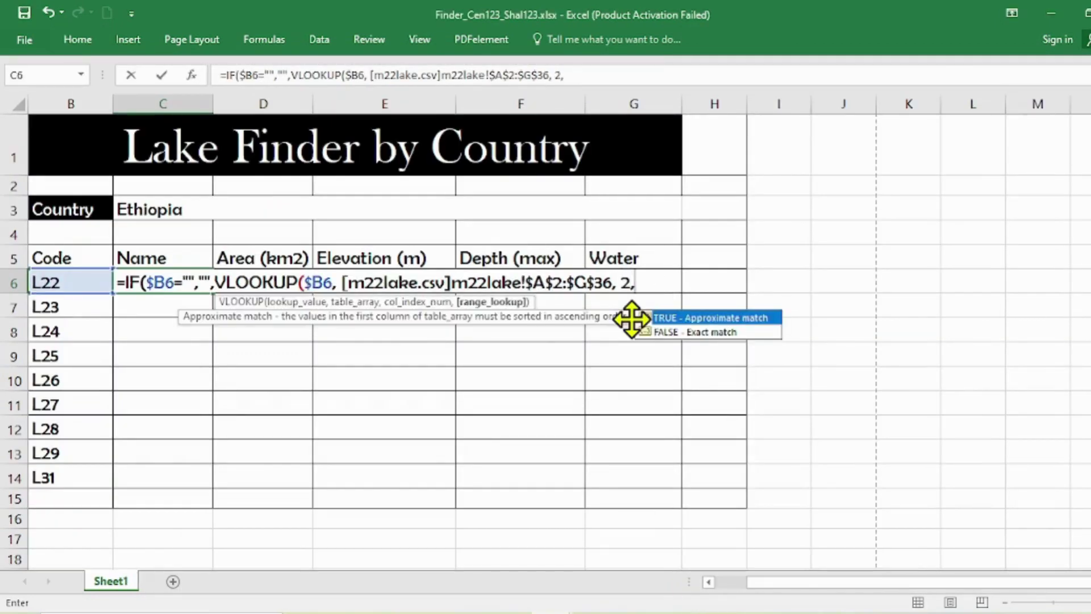
# Set the VLOOKUP's range lookup to 0 for an exact match, then close both functions and enter the formula in C6.
pyautogui.press('Escape')
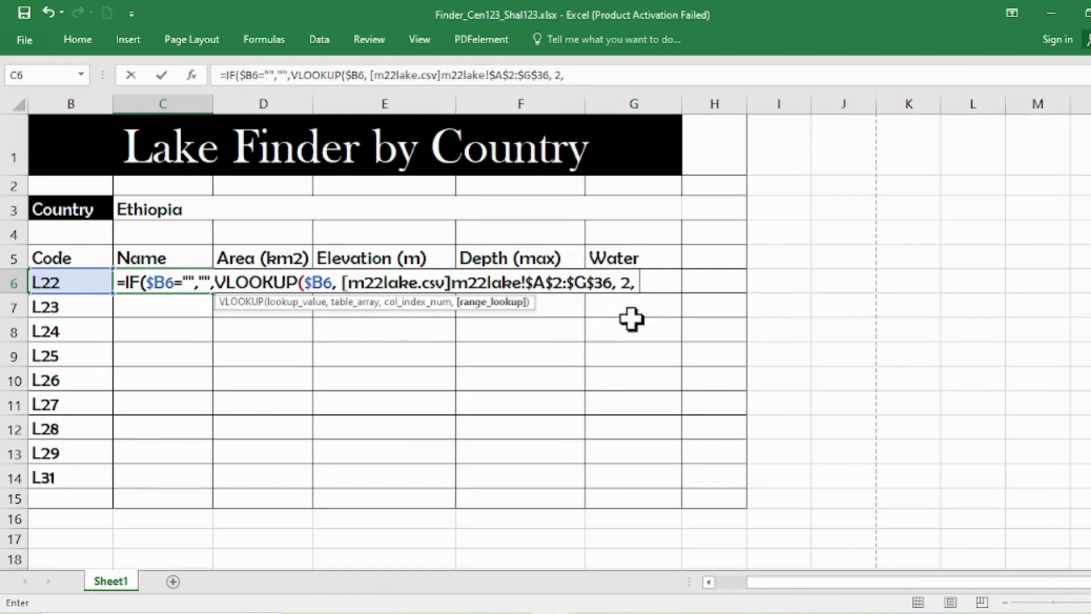
pyautogui.write('0')
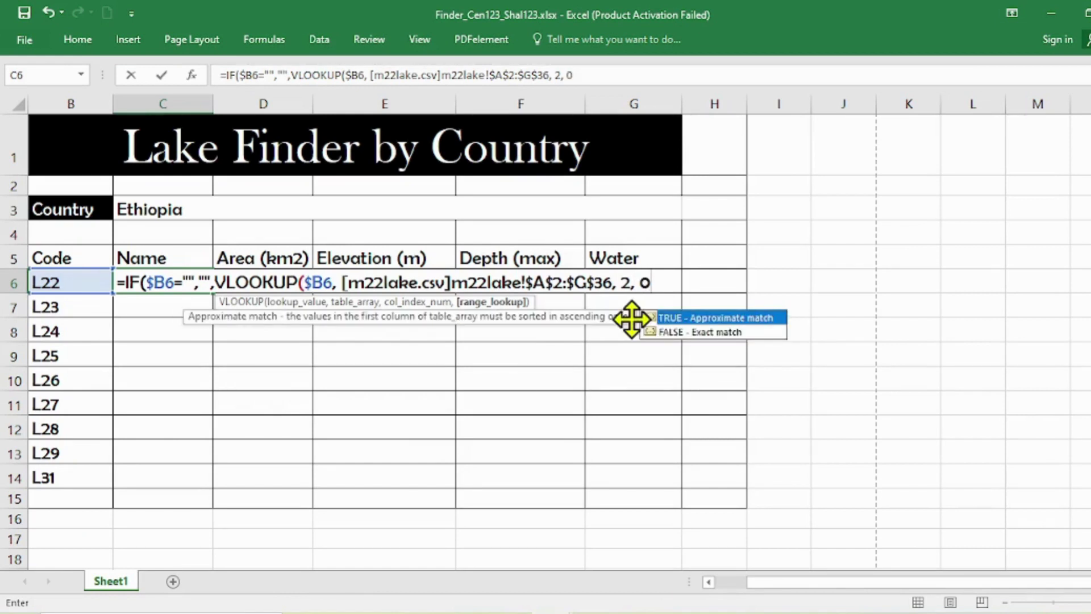
pyautogui.press('Escape')
pyautogui.write(')')
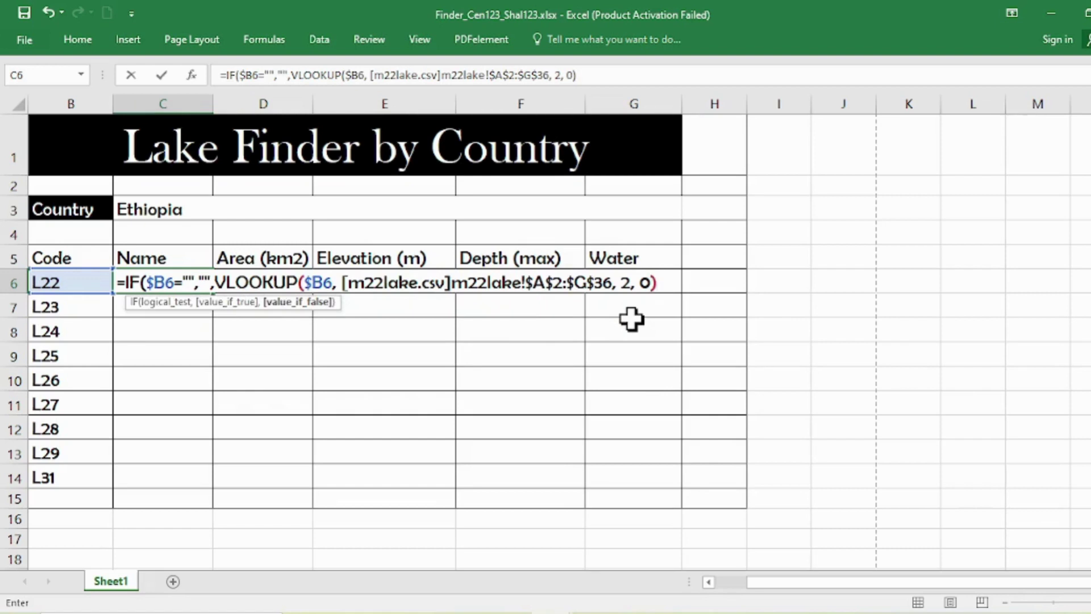
pyautogui.write(')')
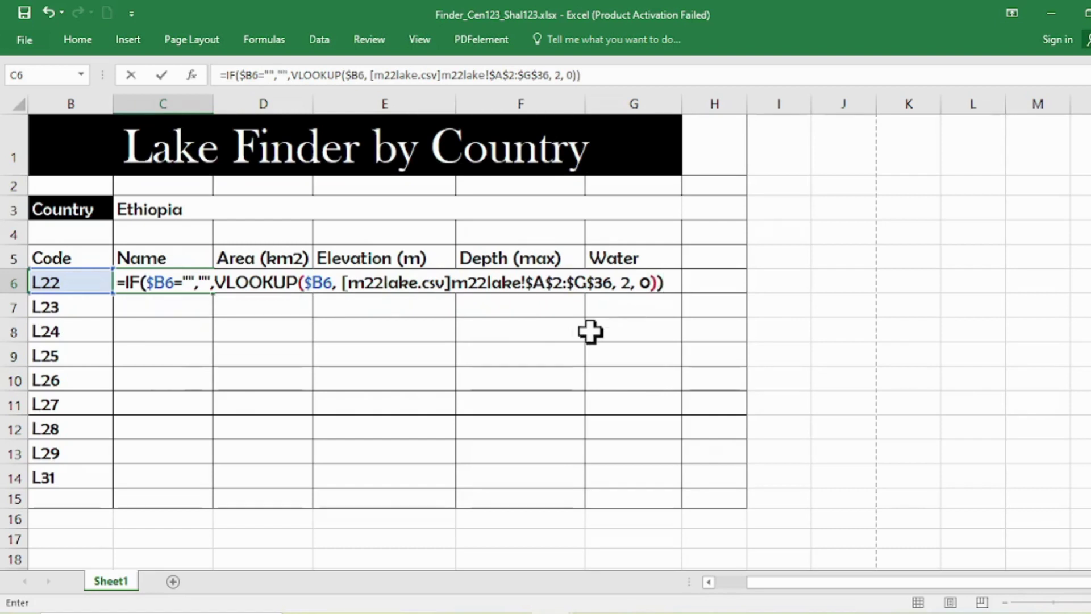
pyautogui.press('Return')
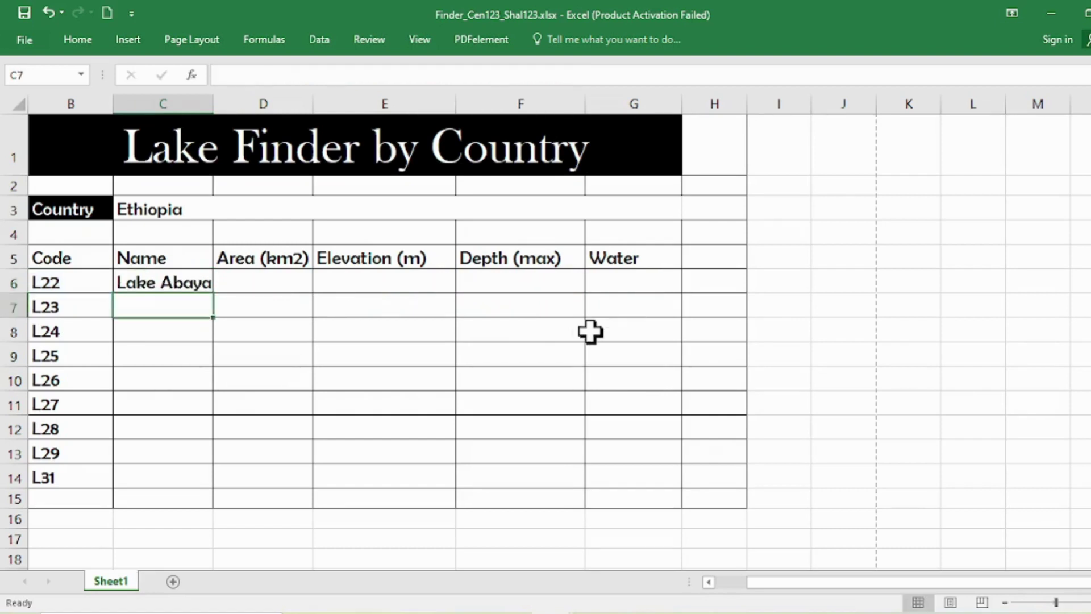
# Fill C6's formula down to C14 and widen column C to fit the full lake names.
pyautogui.click(174, 282)
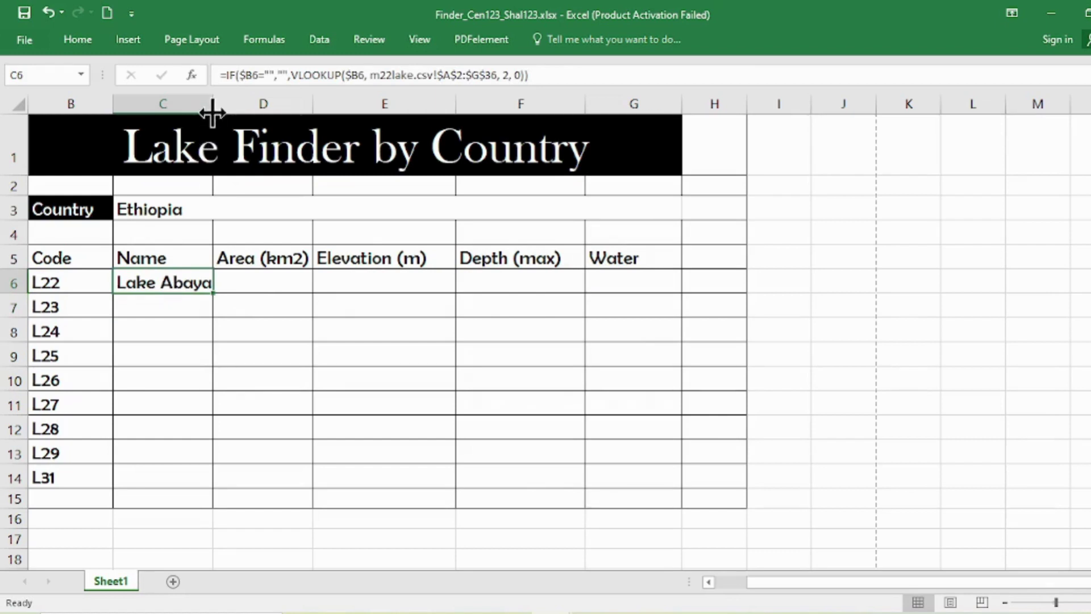
pyautogui.moveTo(212, 112); pyautogui.dragTo(222, 113)
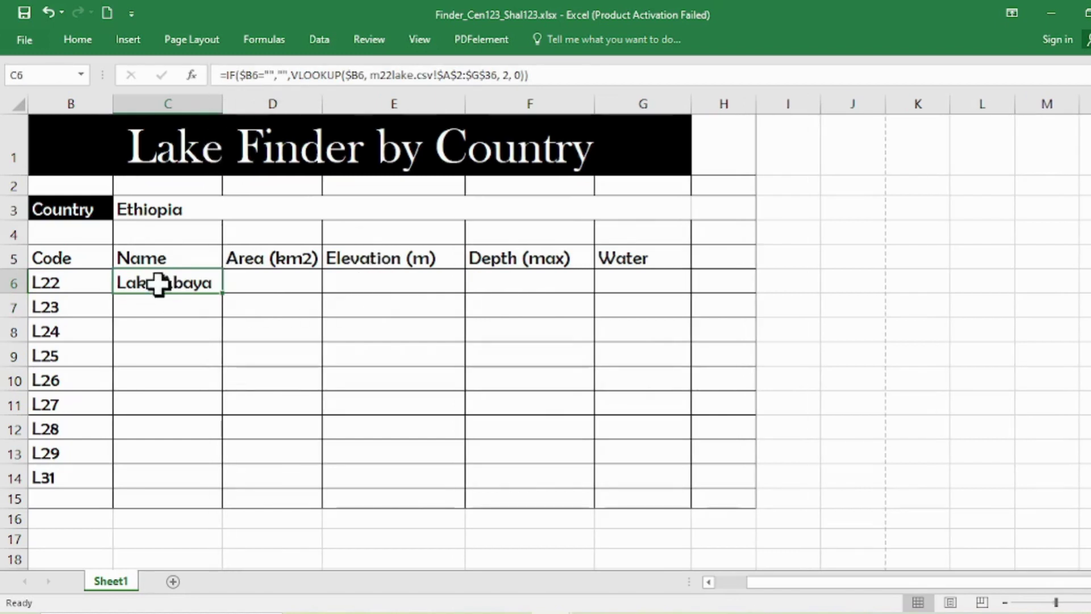
pyautogui.moveTo(223, 293); pyautogui.dragTo(229, 485)
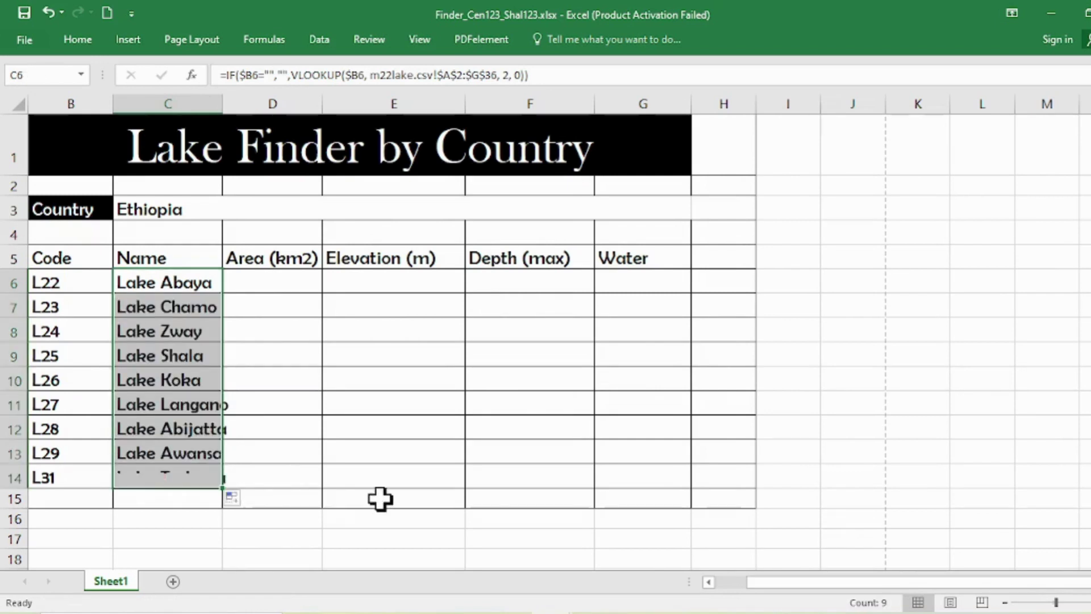
pyautogui.moveTo(222, 100); pyautogui.dragTo(263, 108)
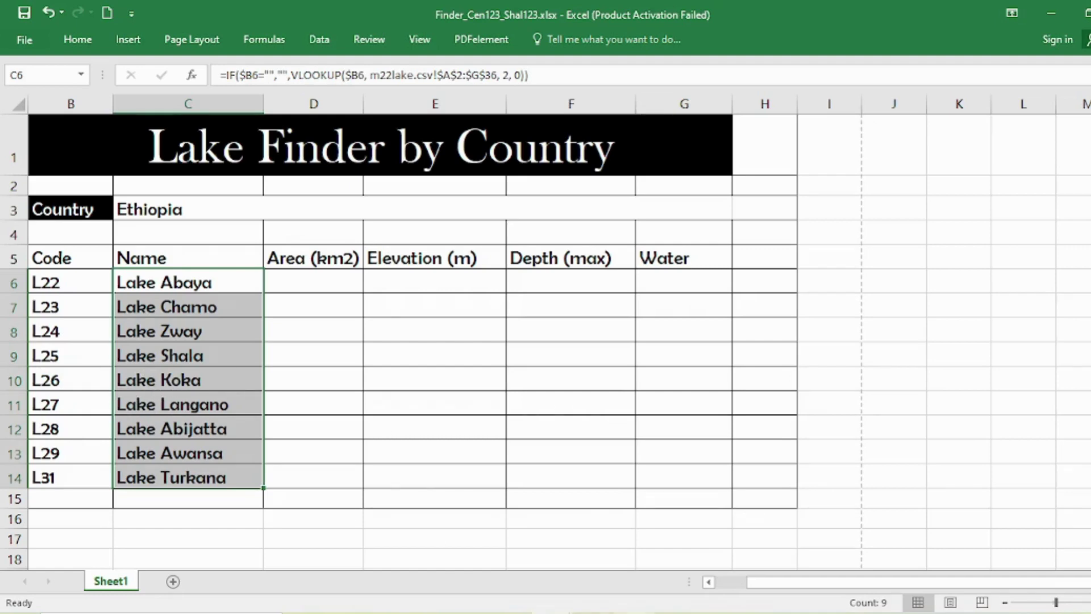
# Compare the looked-up names with the Ethiopian lakes from L22 onwards in m22lake.csv and return to the Finder workbook.
pyautogui.click(840, 536)
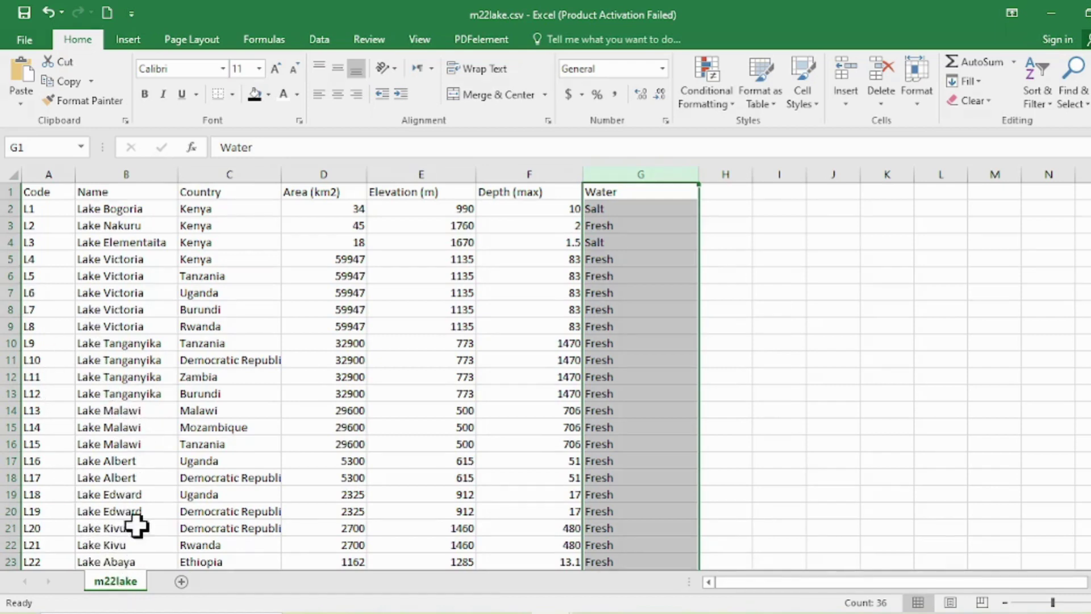
pyautogui.scroll(-2, 141, 511)
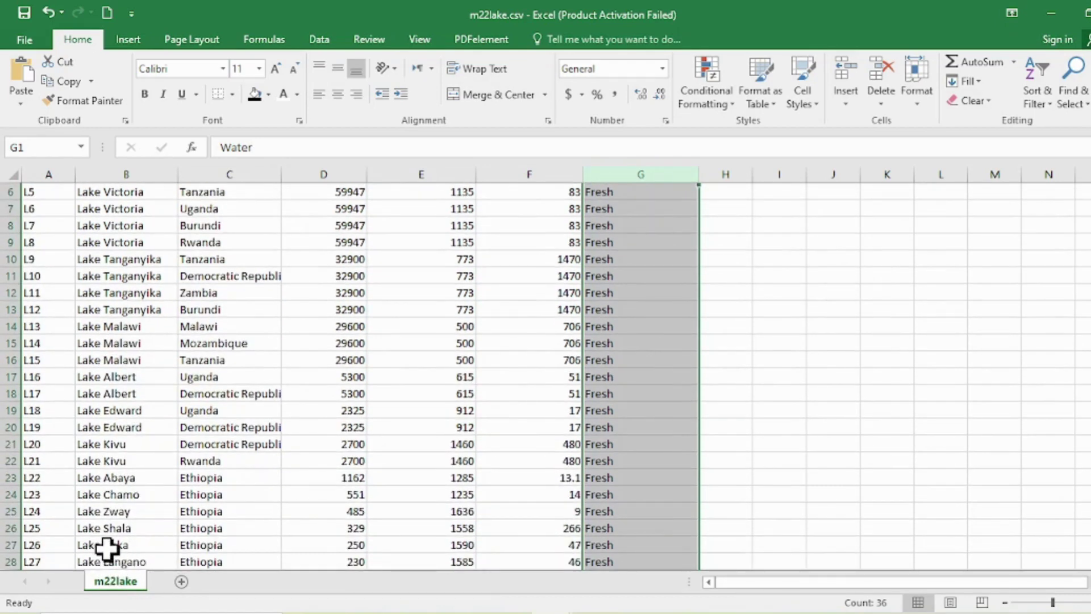
pyautogui.click(131, 543)
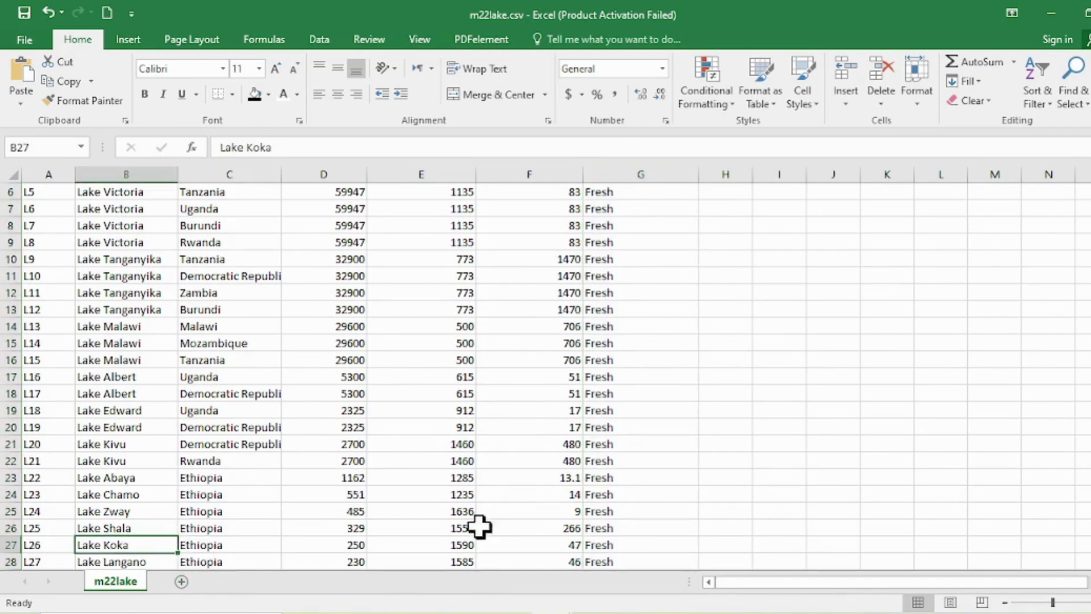
pyautogui.moveTo(554, 612)
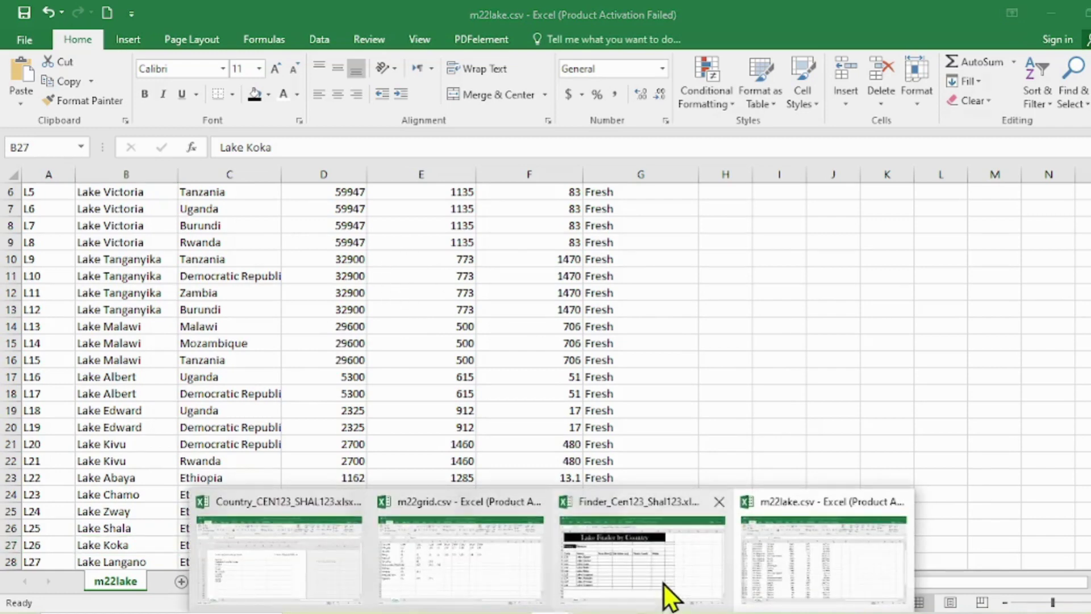
pyautogui.click(670, 596)
# Open the lookup formula in C6 for editing.
pyautogui.click(335, 287)
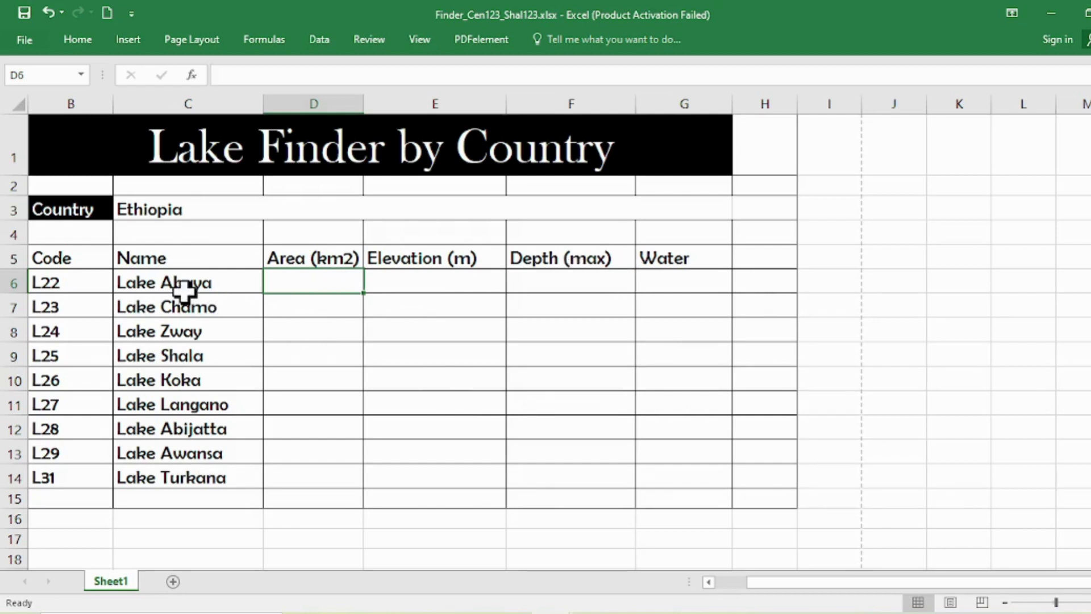
pyautogui.click(226, 283)
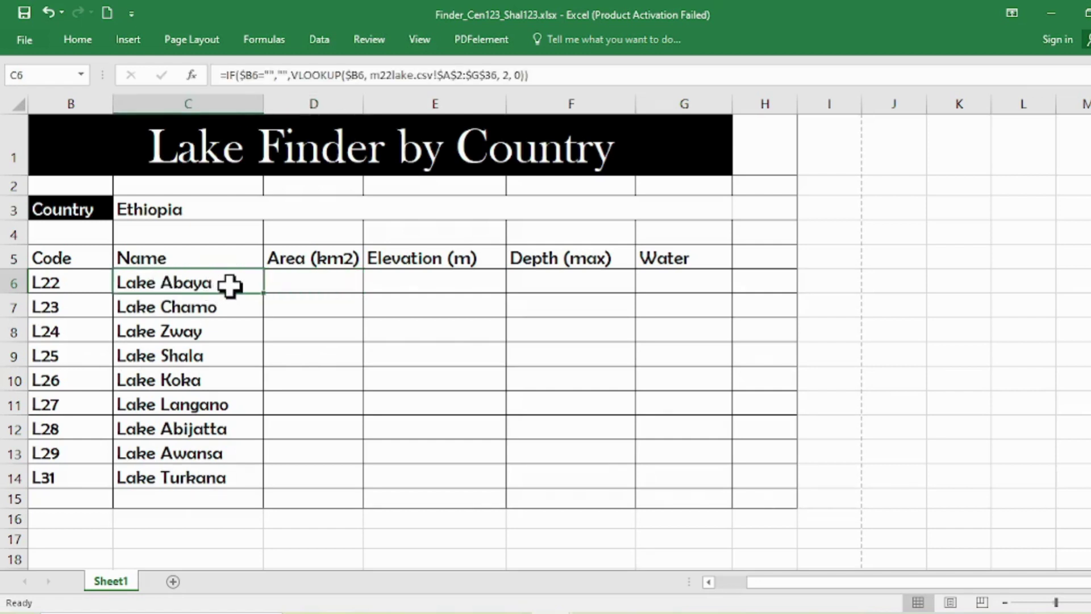
pyautogui.click(538, 79)
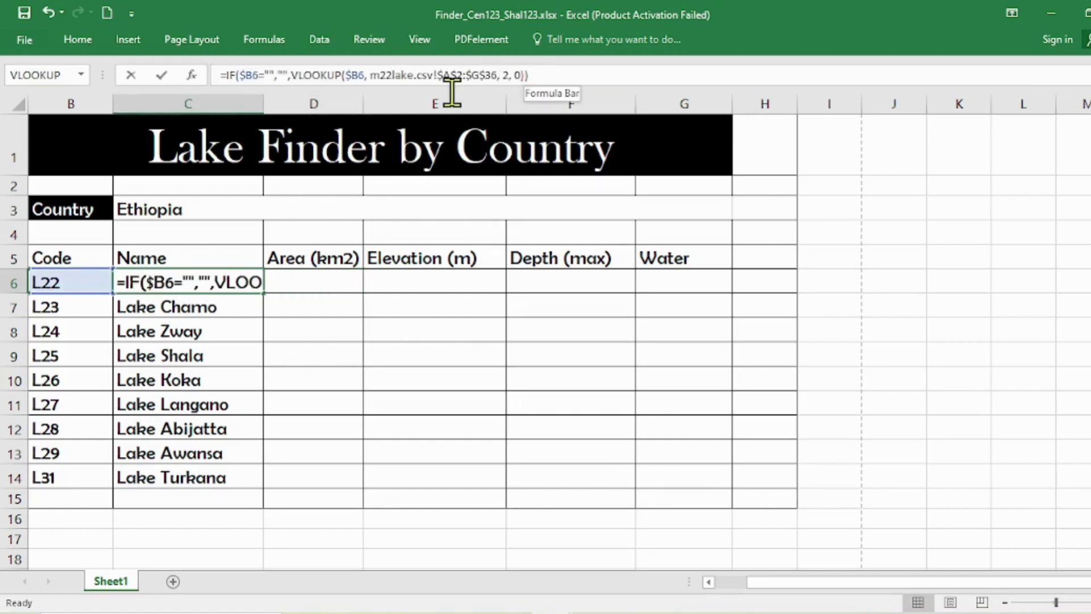